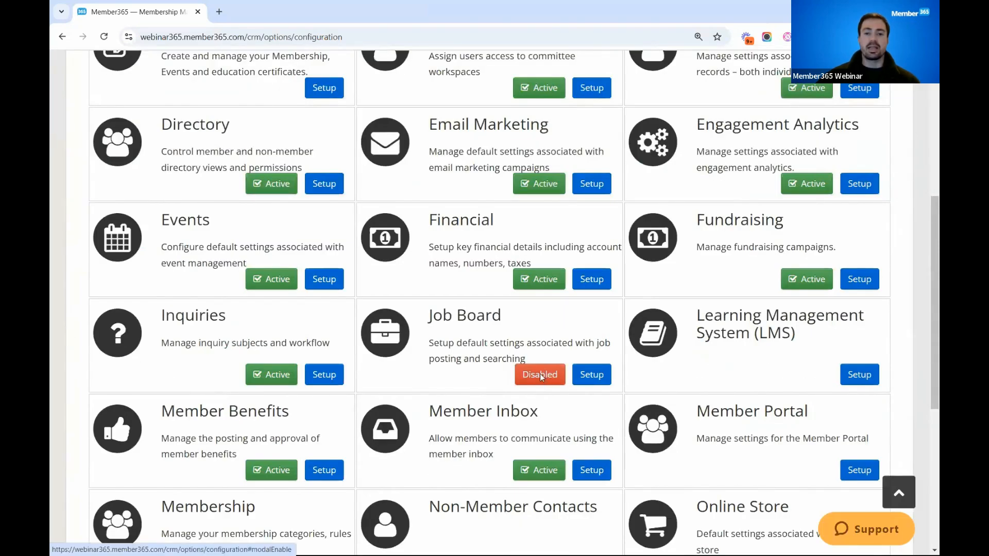
# - Enable the disabled Job Board module and open the settings for Jobs
pyautogui.click(540, 373)
pyautogui.click(661, 206)
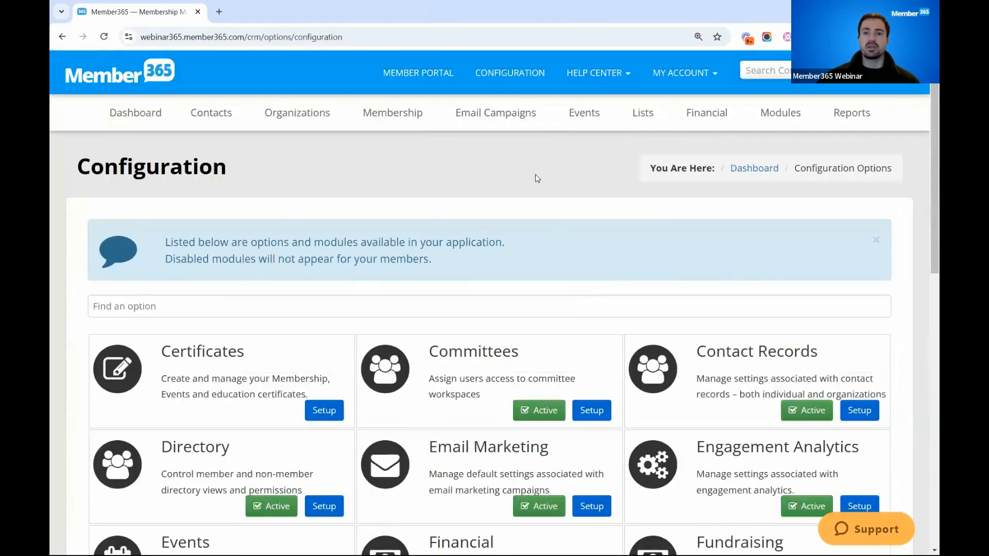
pyautogui.click(782, 115)
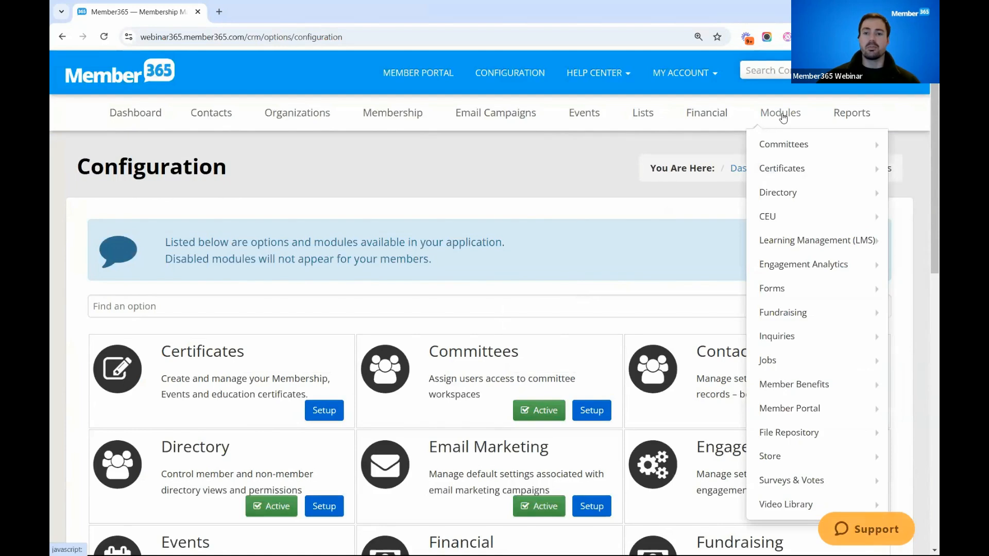
pyautogui.moveTo(774, 337)
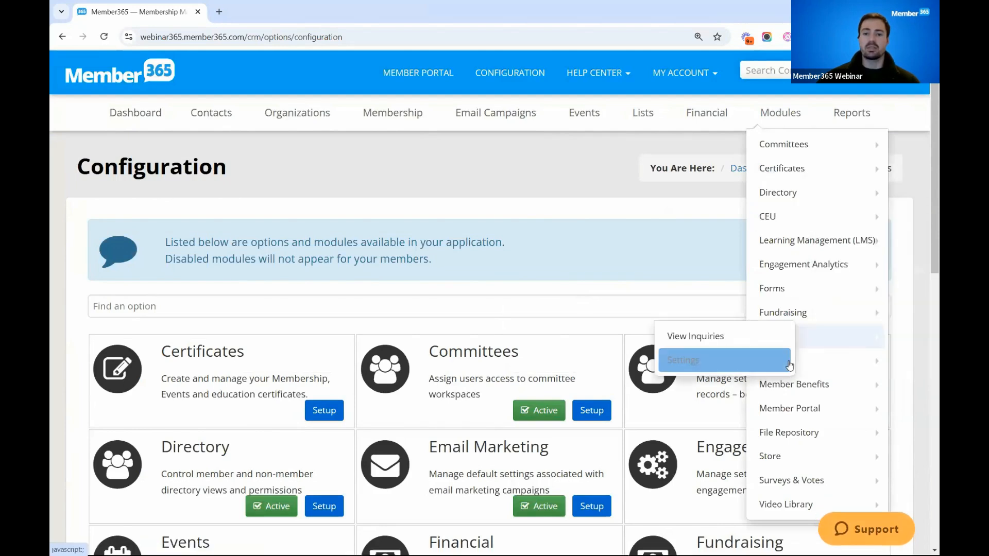
pyautogui.moveTo(789, 365)
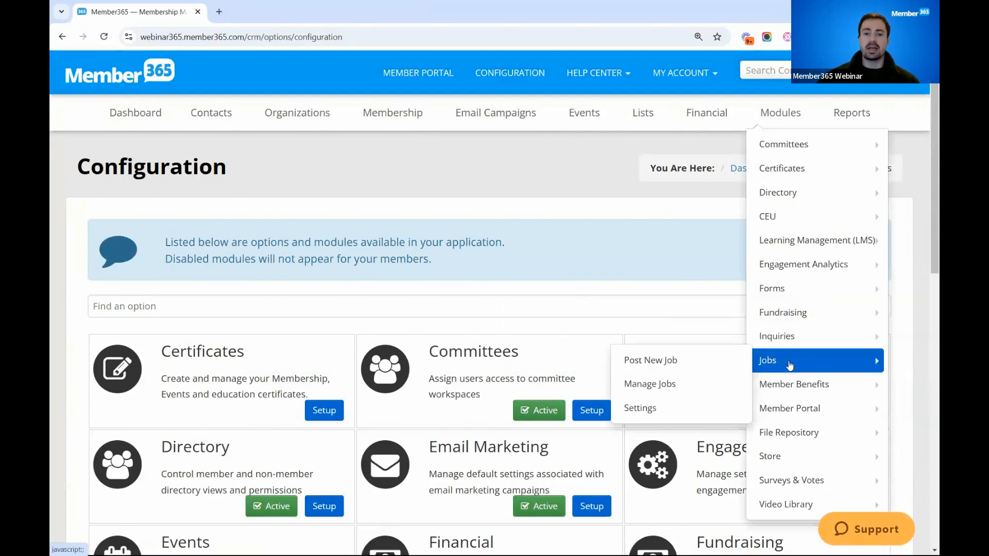
pyautogui.click(668, 412)
pyautogui.scroll(-1, 534, 176)
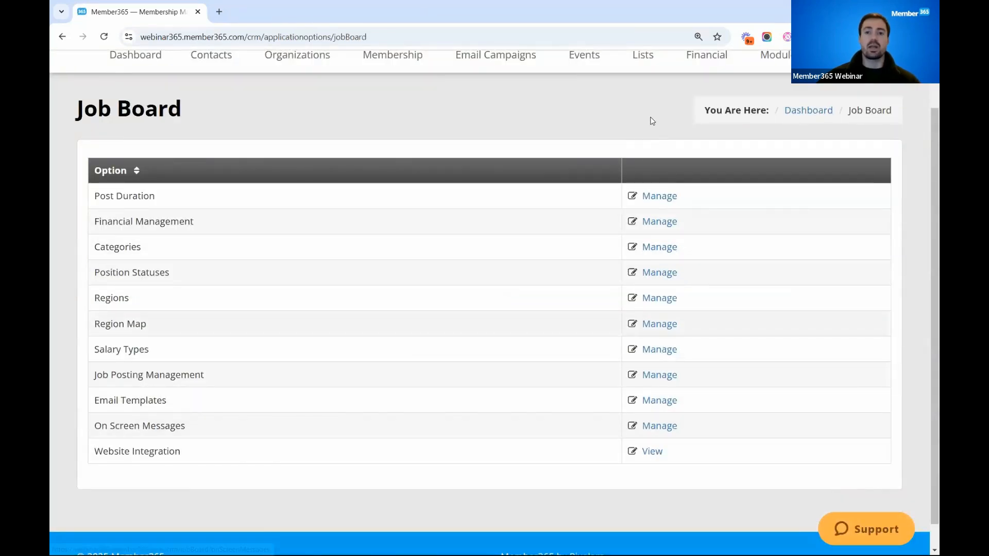
# - Save the job board post duration at 30 days and return to the Job Board settings
pyautogui.click(660, 198)
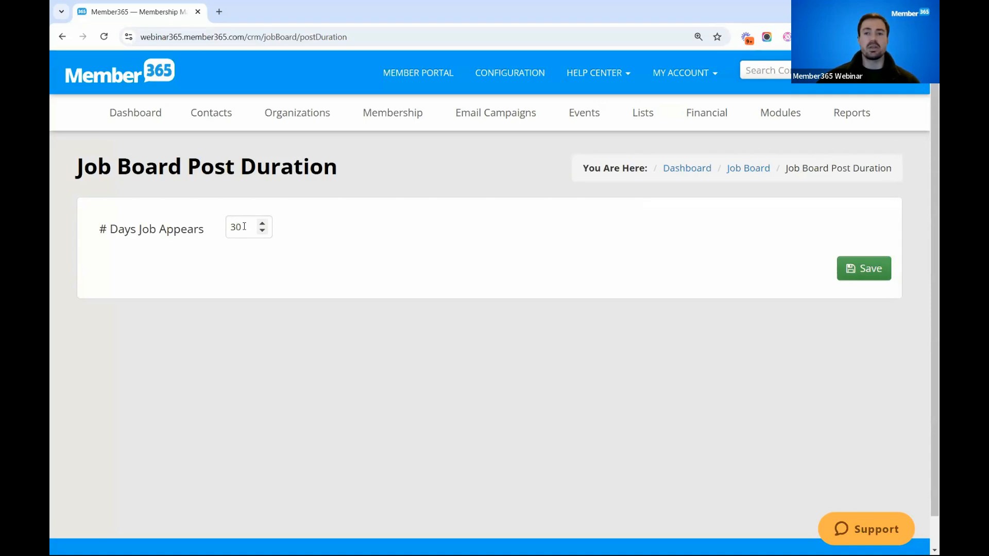
pyautogui.click(858, 270)
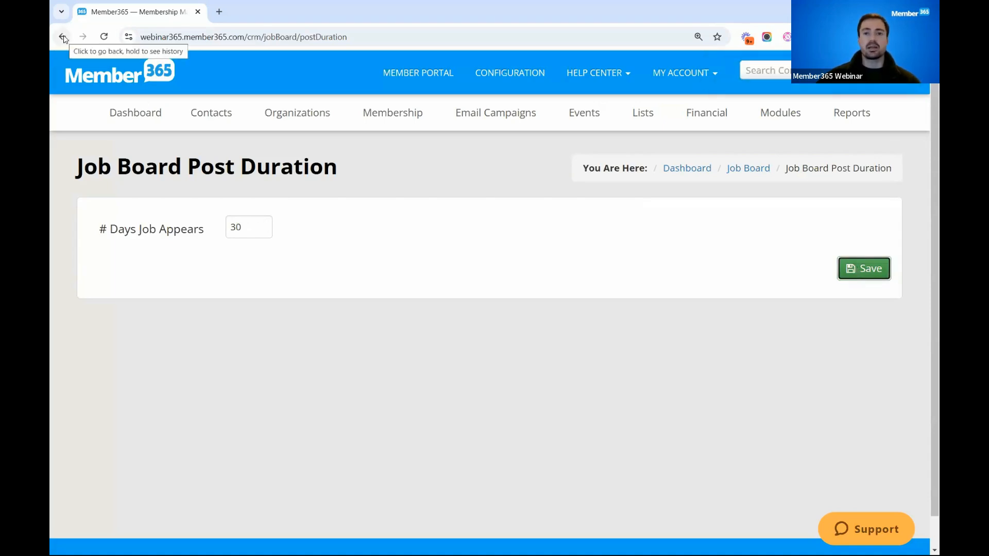
pyautogui.click(784, 119)
pyautogui.moveTo(786, 362)
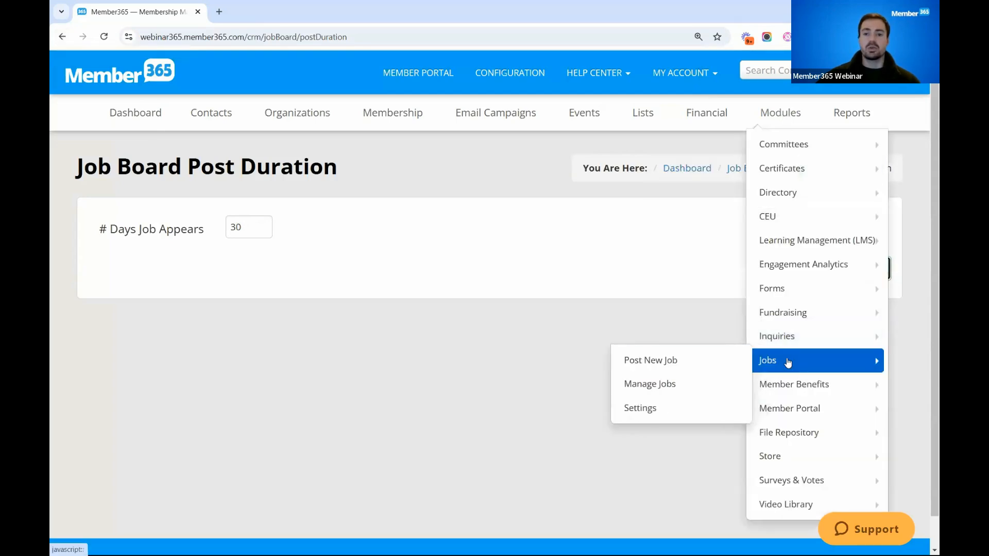
pyautogui.click(654, 409)
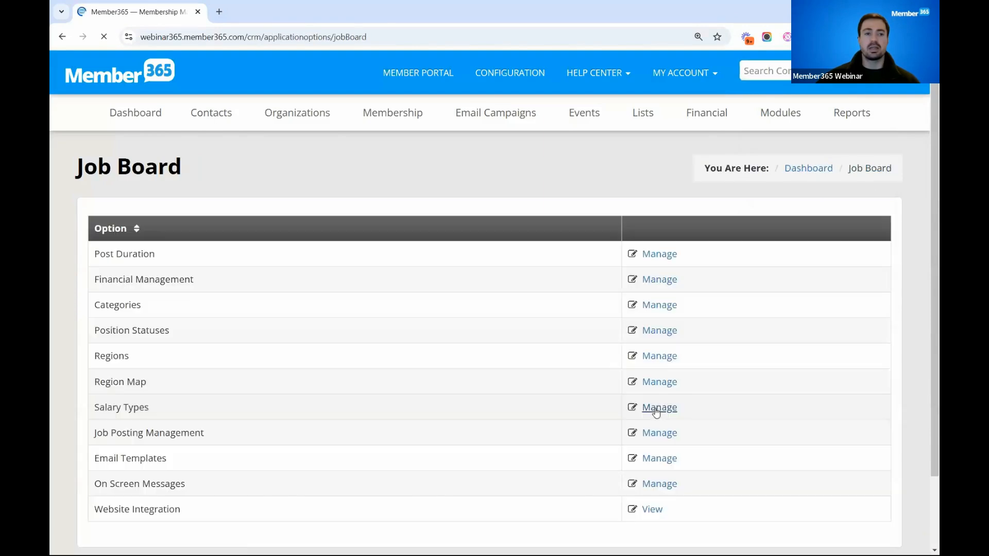
# - Open the Job Board Financial Management settings and examine the accepted payment methods and the fee structure
pyautogui.click(659, 281)
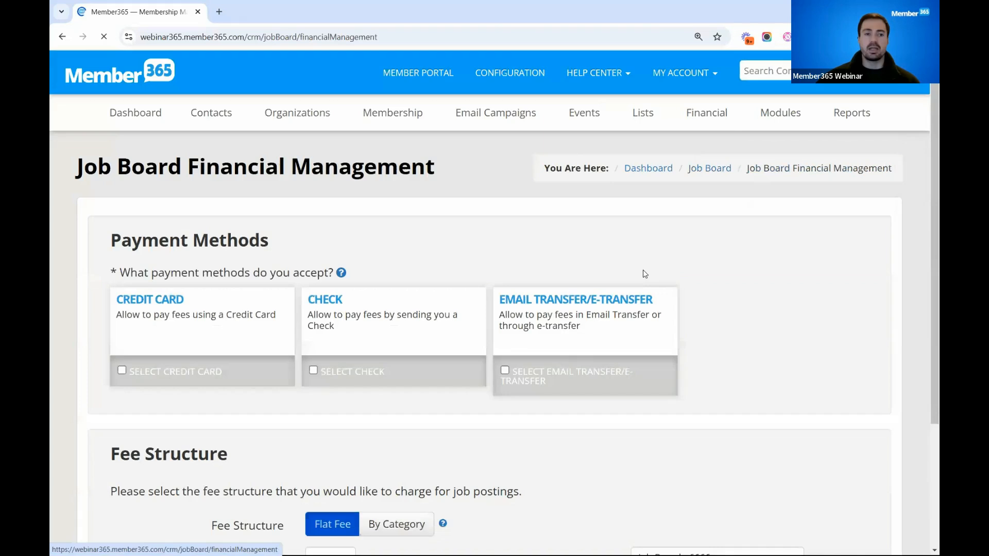
pyautogui.scroll(-2, 644, 274)
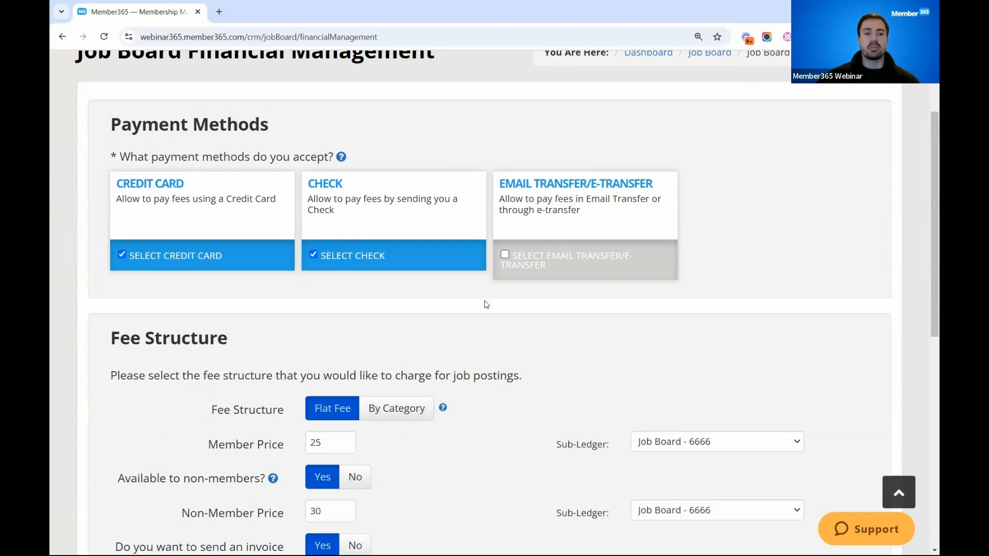
pyautogui.scroll(-1, 486, 304)
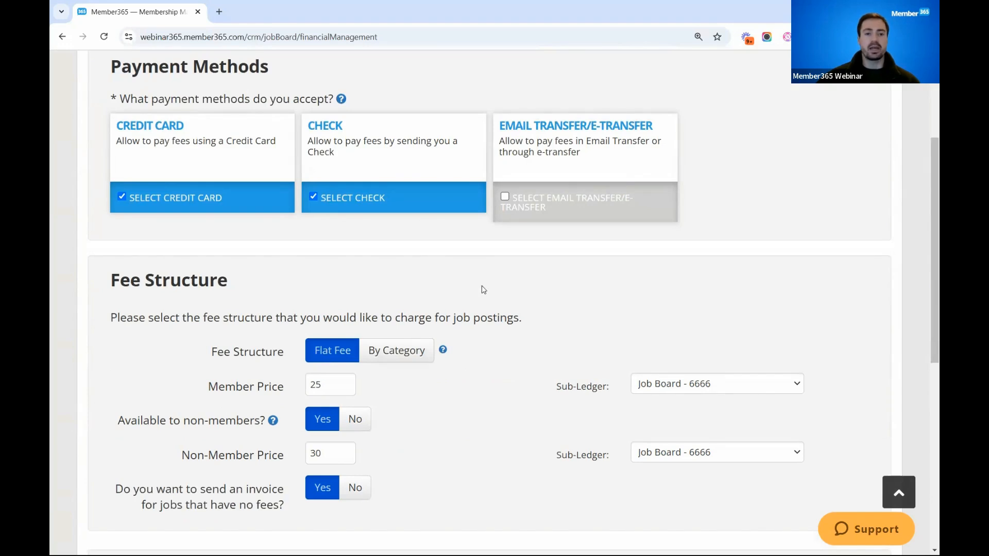
pyautogui.scroll(-1, 484, 301)
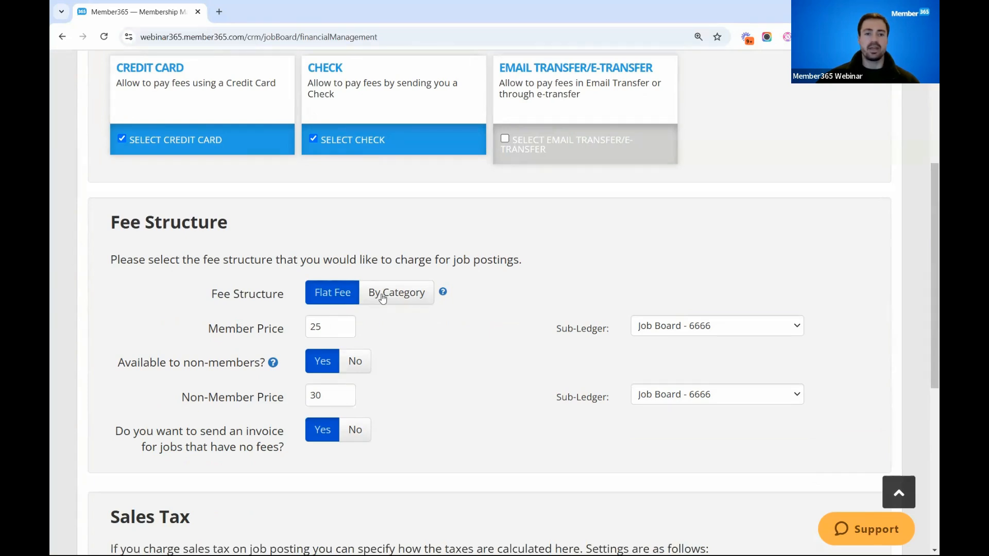
# - Preview the By Category fee structure for job postings and switch back to Flat Fee
pyautogui.click(397, 295)
pyautogui.scroll(-2, 407, 308)
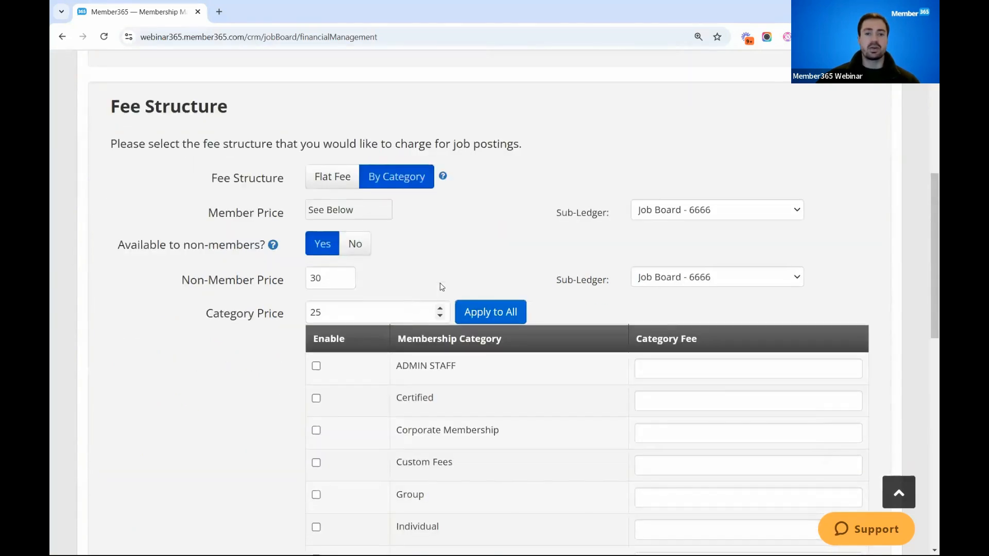
pyautogui.scroll(-1, 437, 359)
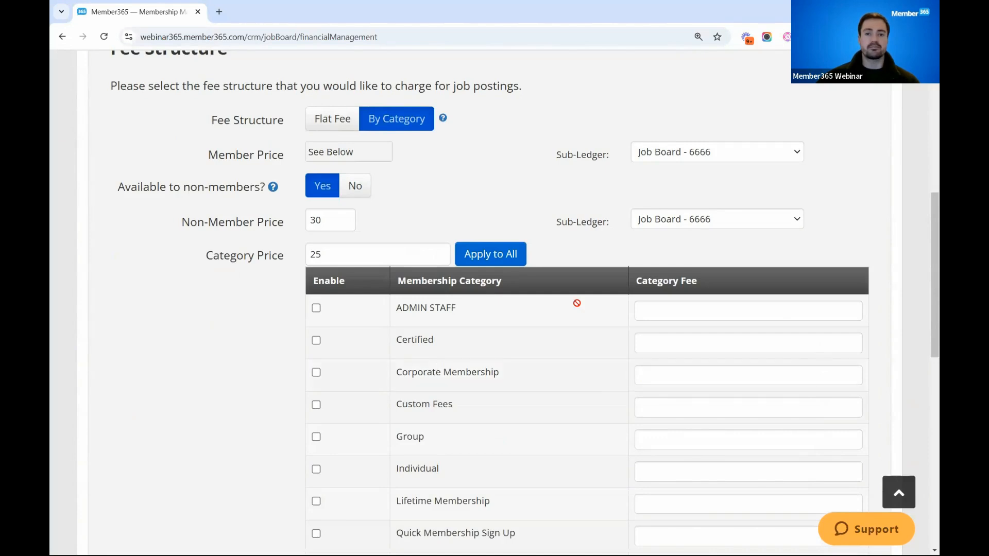
pyautogui.click(331, 125)
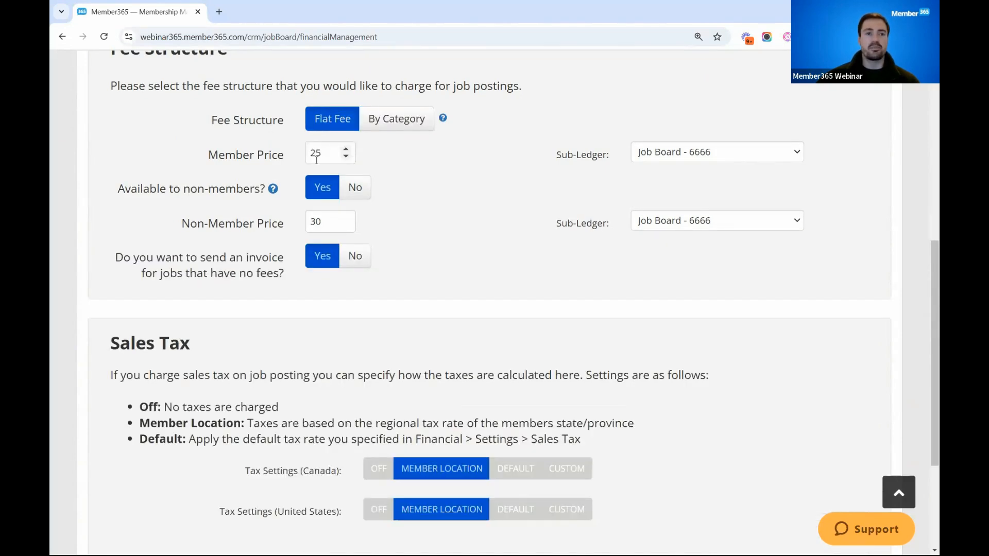
# - Set the sales tax for the United States to Default and save the job board's financial settings
pyautogui.scroll(-1, 159, 142)
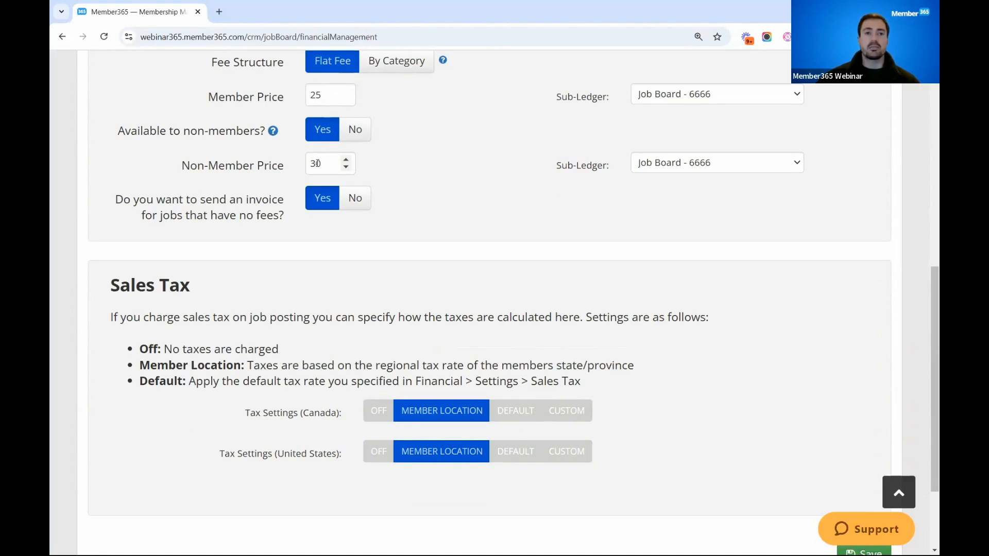
pyautogui.scroll(1, 318, 163)
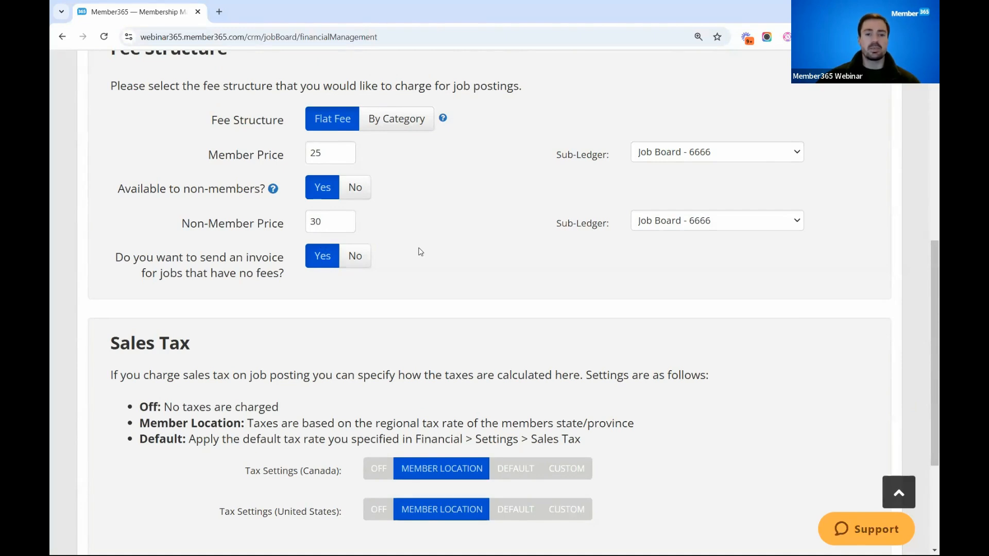
pyautogui.scroll(-2, 421, 252)
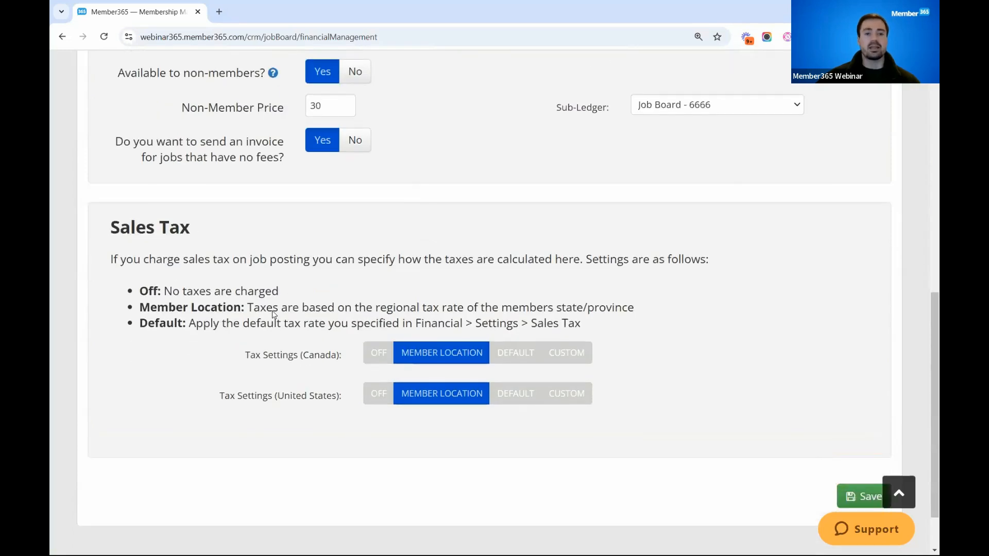
pyautogui.scroll(-1, 272, 310)
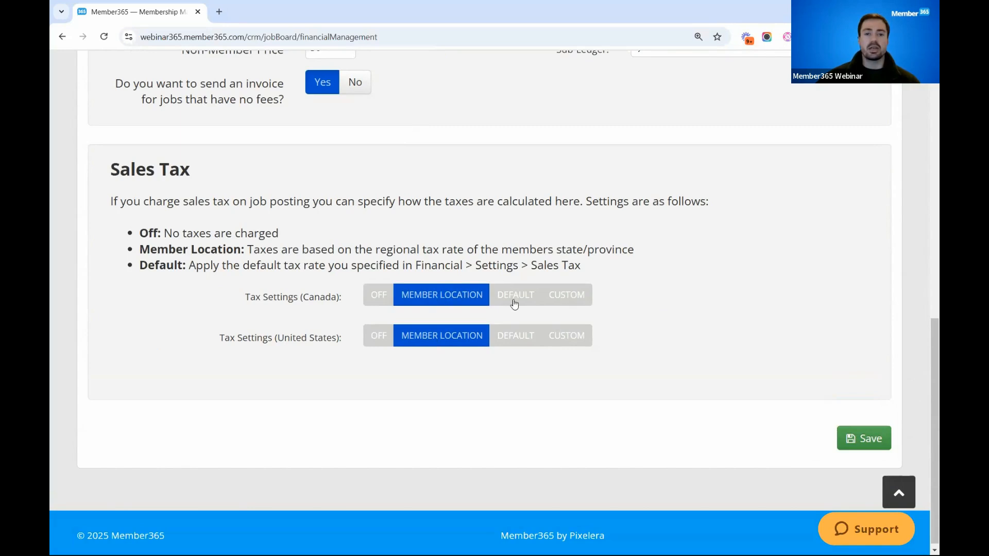
pyautogui.click(514, 335)
pyautogui.click(865, 438)
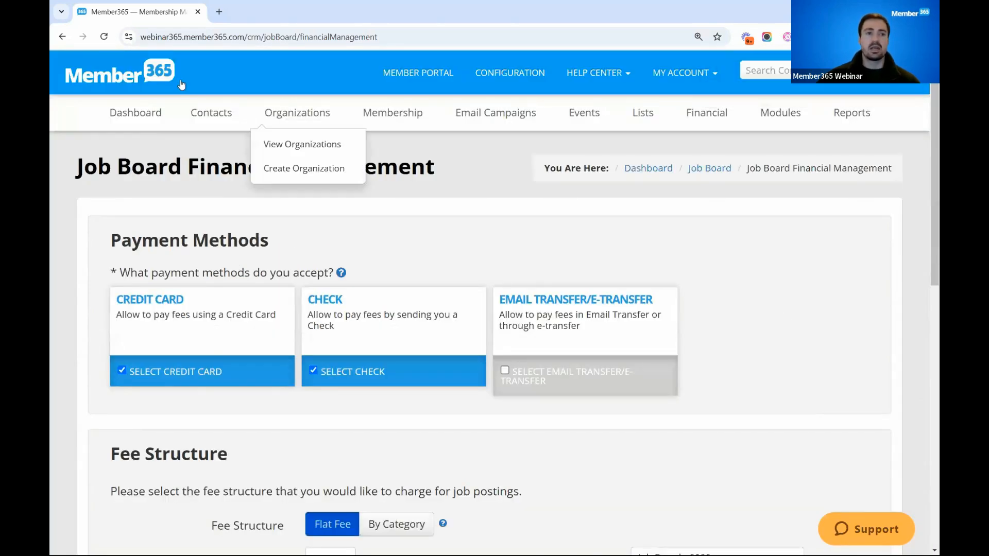
# - Examine the job board's category list and its position statuses
pyautogui.click(63, 37)
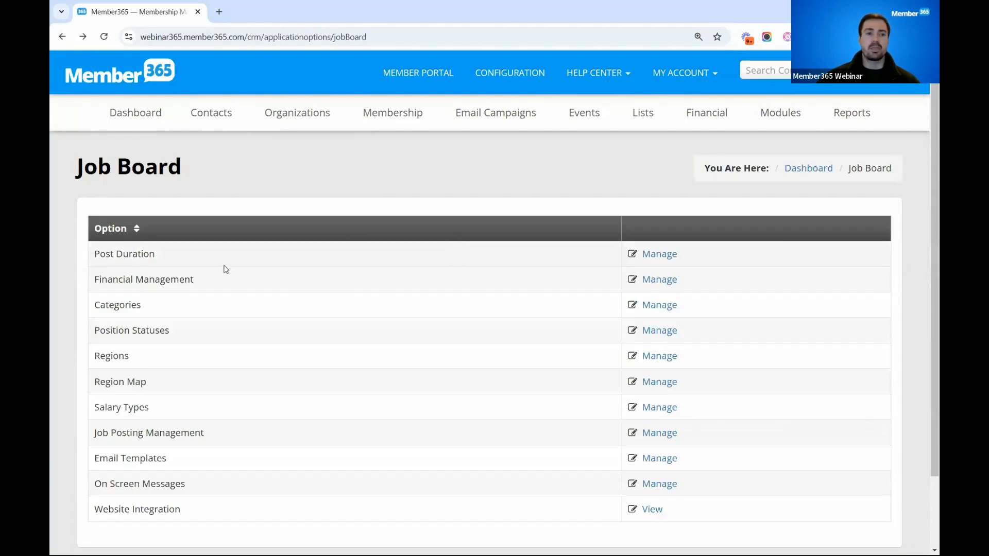
pyautogui.click(665, 307)
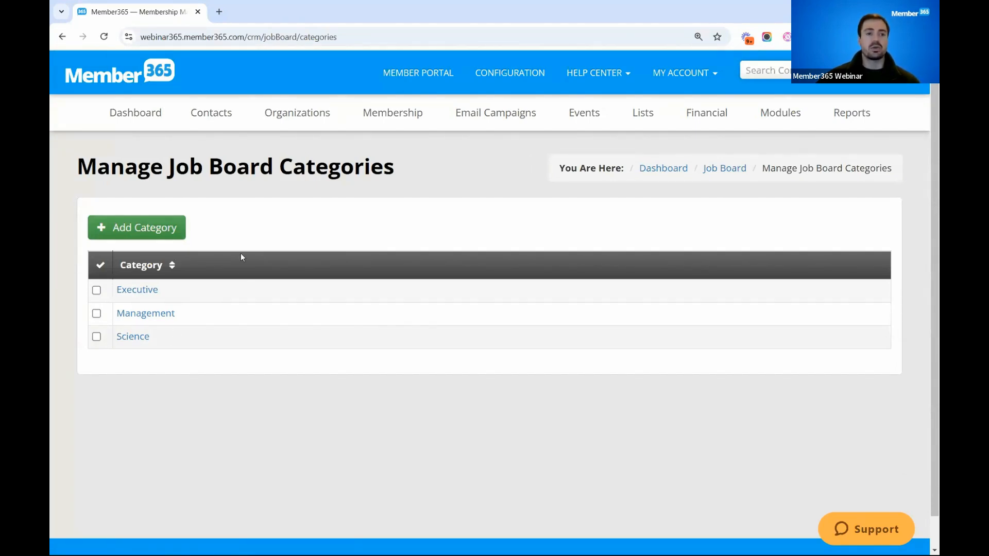
pyautogui.click(62, 37)
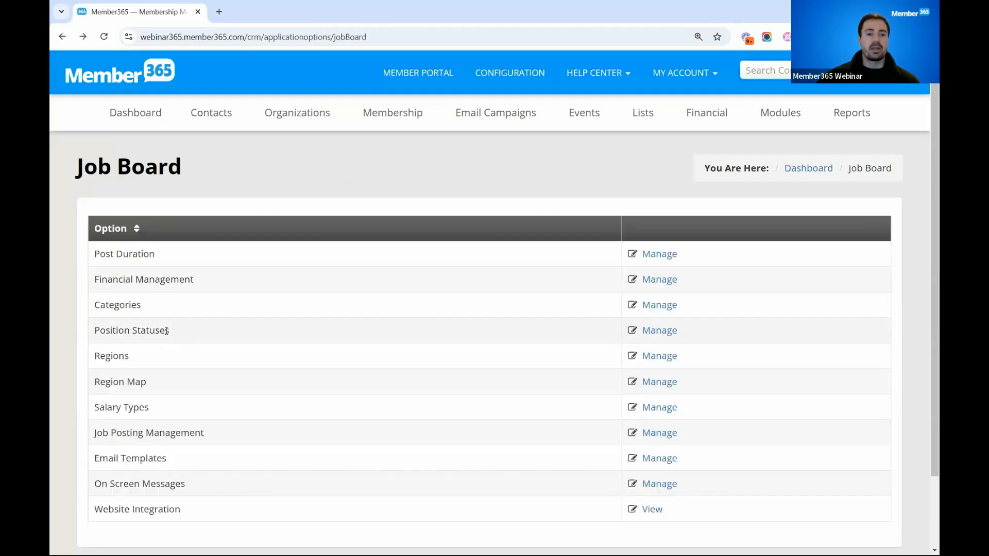
pyautogui.click(663, 329)
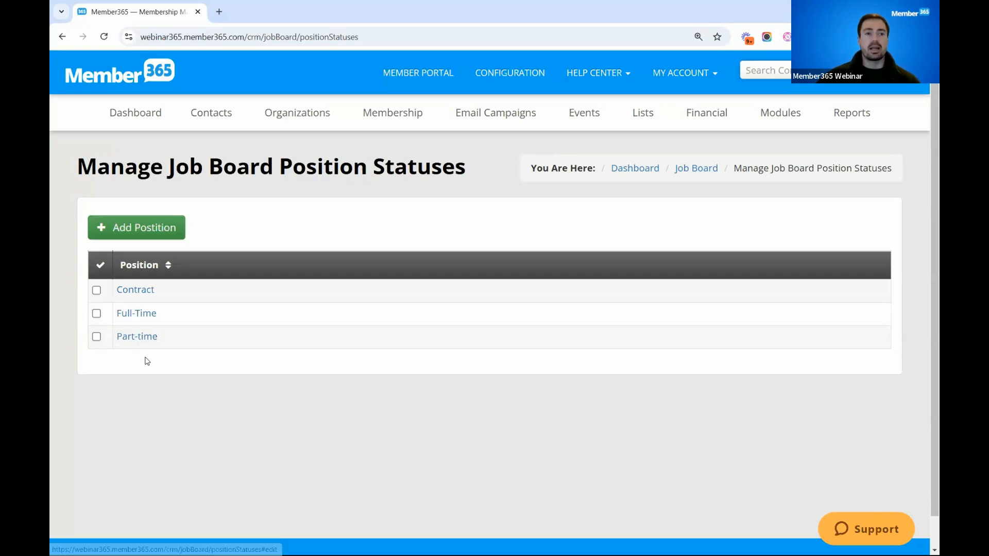
# - Examine the job board's regions and its salary types
pyautogui.click(62, 37)
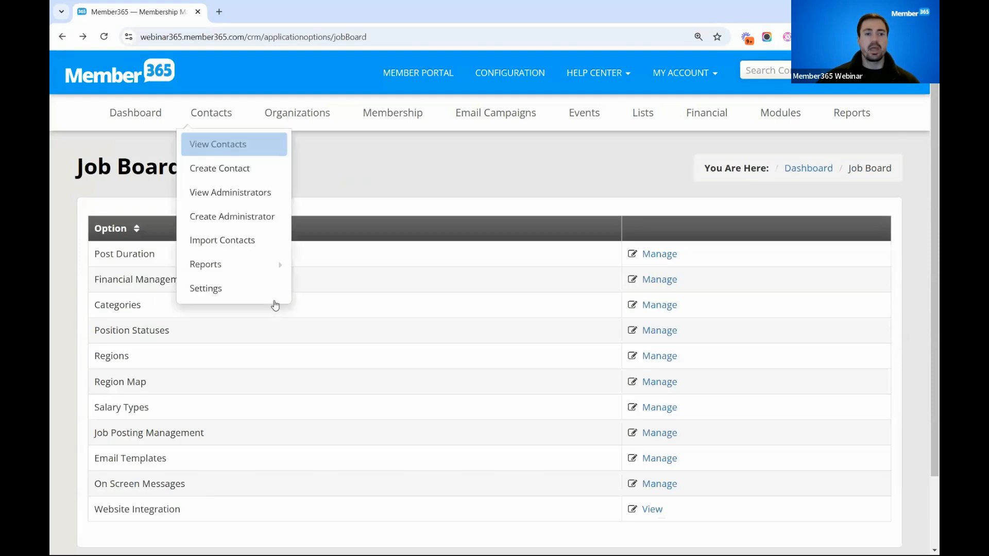
pyautogui.click(659, 355)
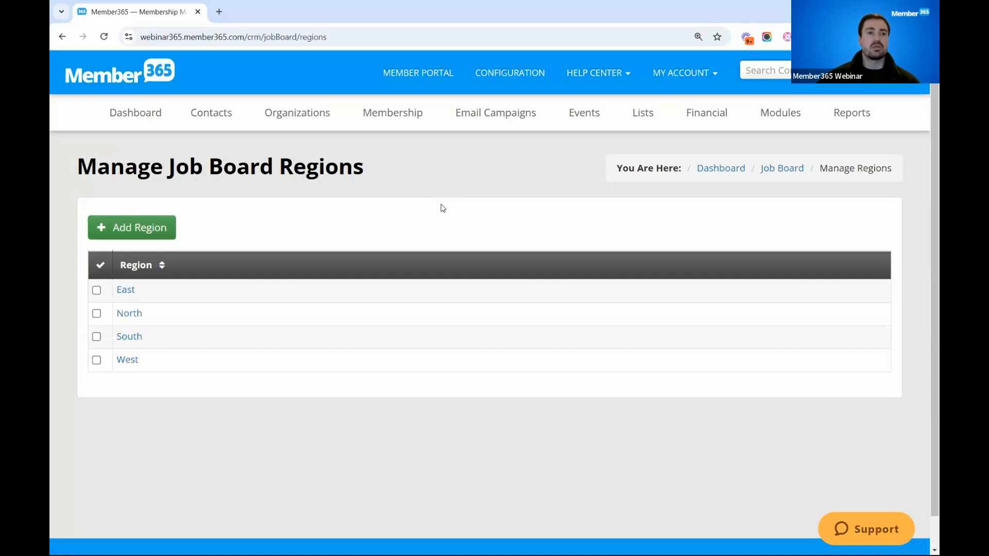
pyautogui.click(63, 37)
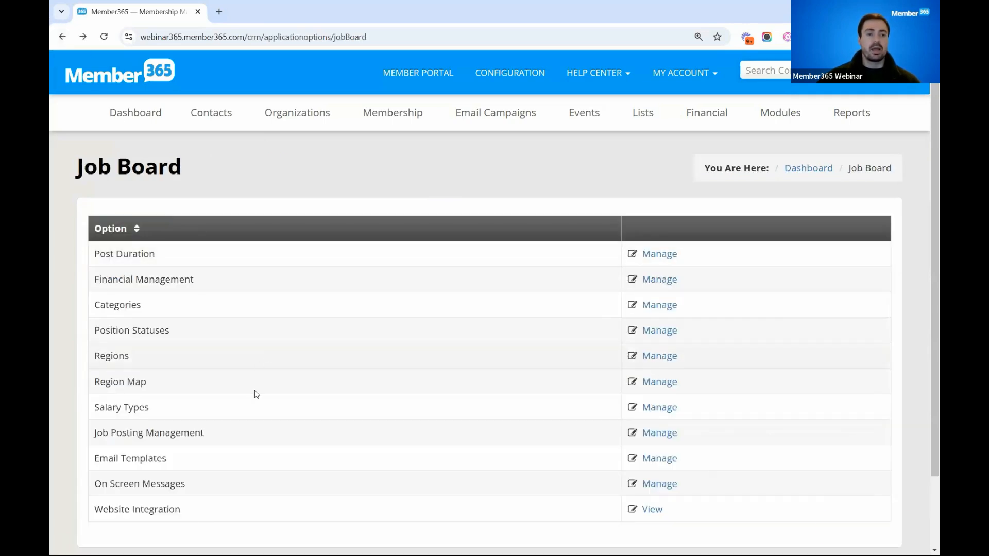
pyautogui.click(659, 408)
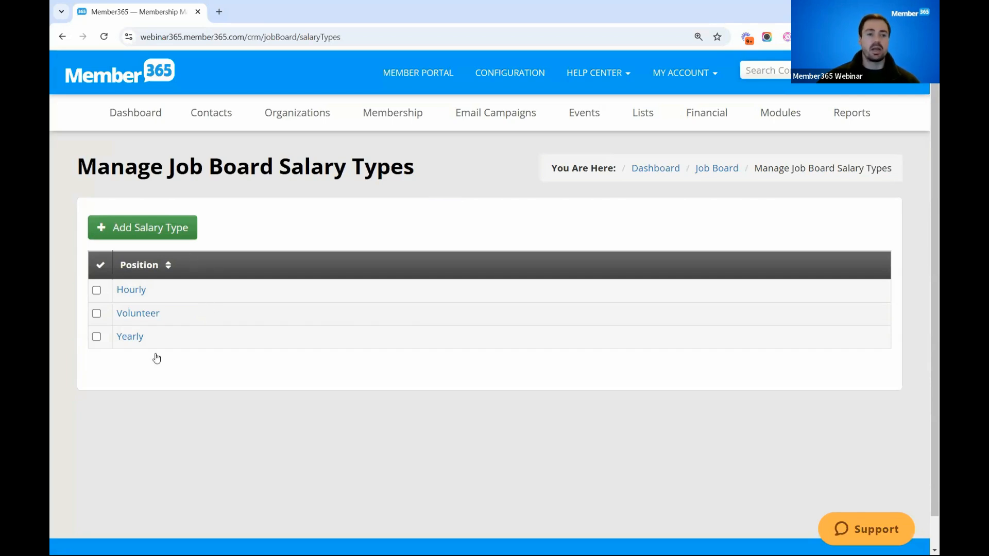
# - Examine the Job Posting Management settings for approvals, modifications, view count, member deletion and mandatory salary
pyautogui.click(62, 37)
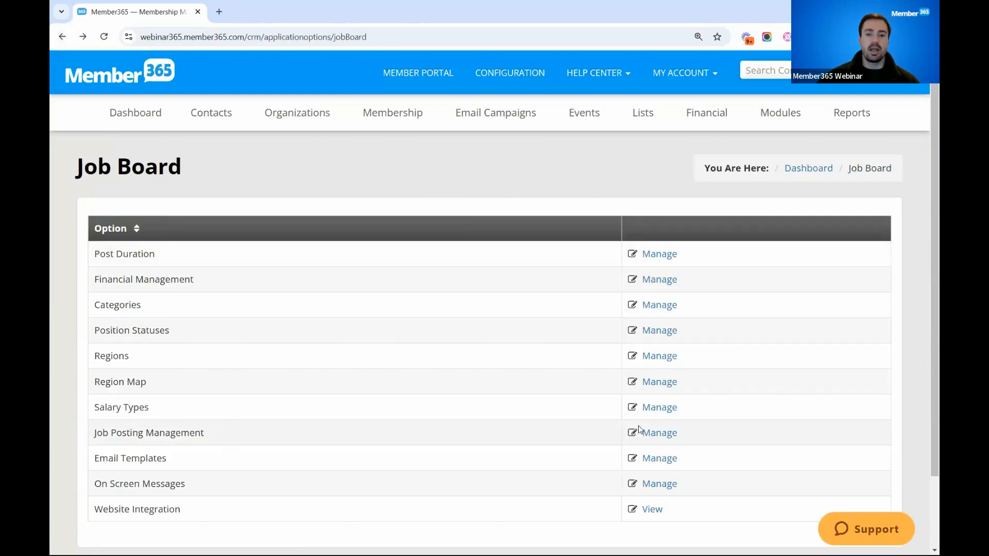
pyautogui.click(657, 434)
pyautogui.scroll(-2, 463, 245)
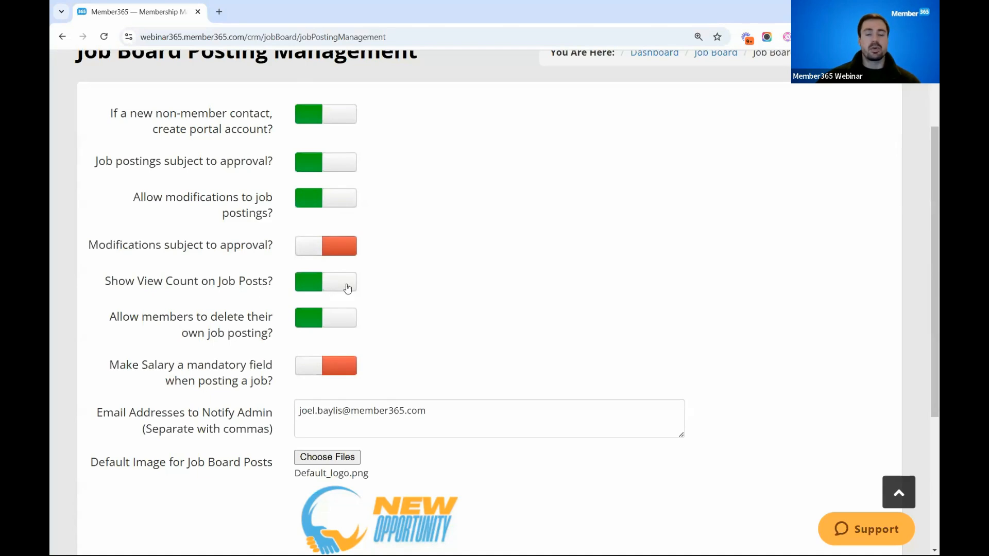
pyautogui.scroll(-1, 356, 285)
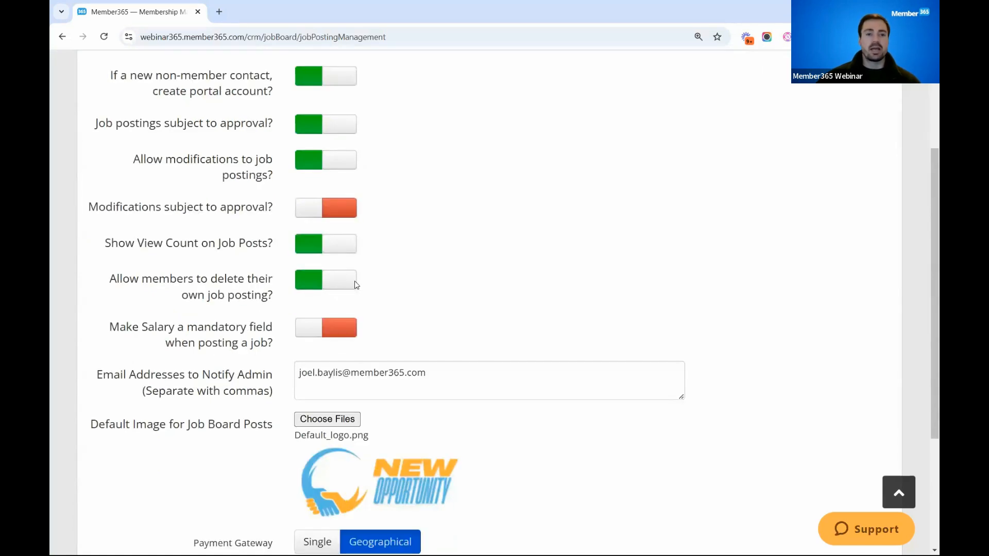
pyautogui.scroll(-1, 354, 280)
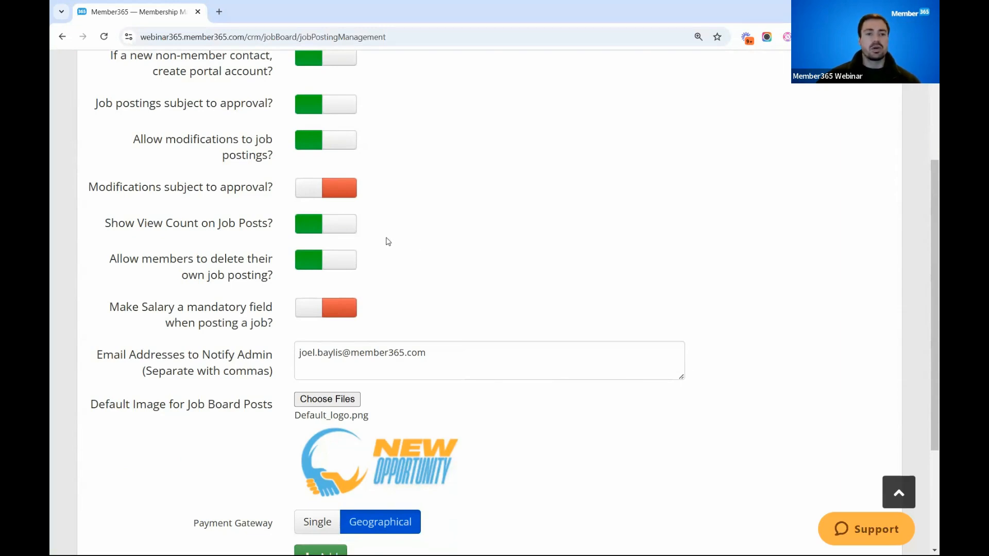
pyautogui.scroll(-1, 381, 257)
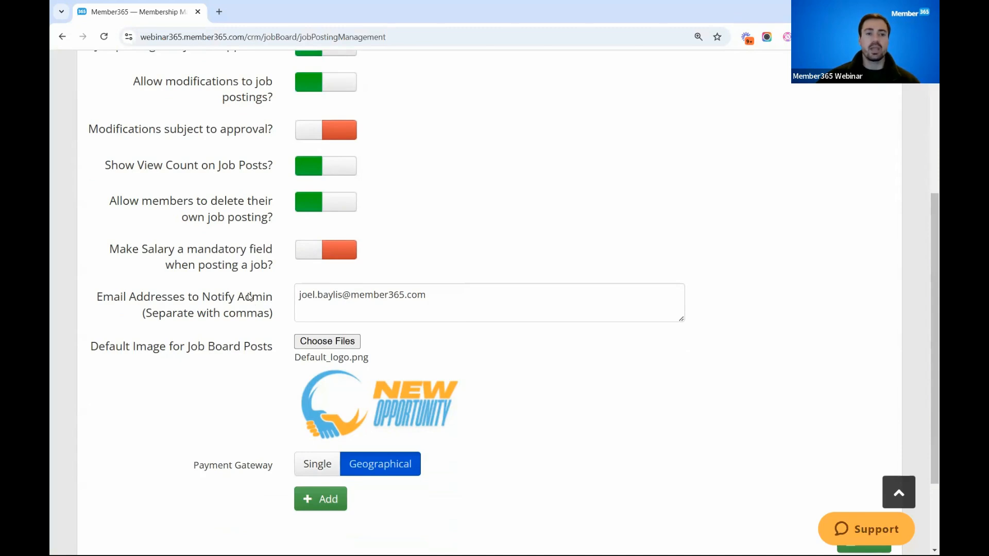
pyautogui.click(434, 295)
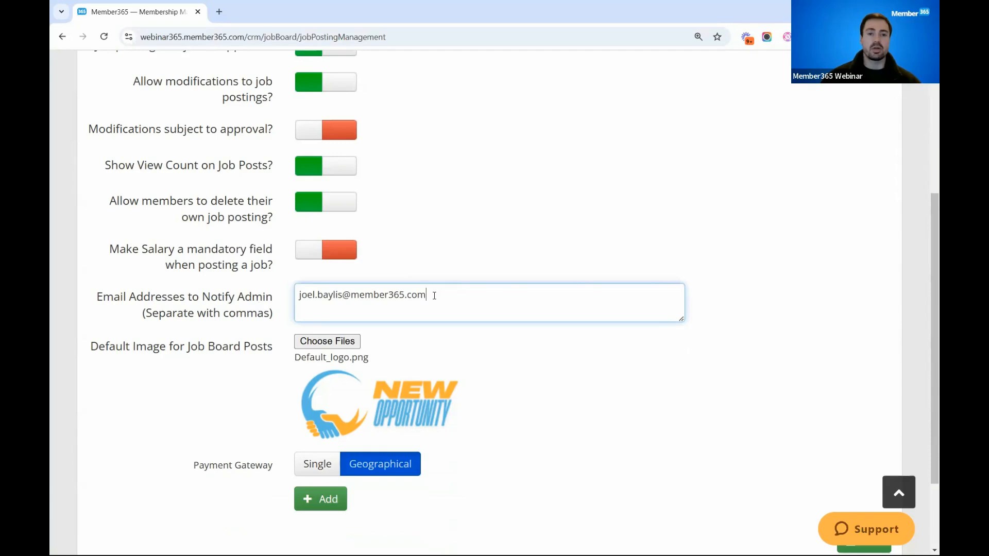
pyautogui.write(',')
pyautogui.press('BackSpace')
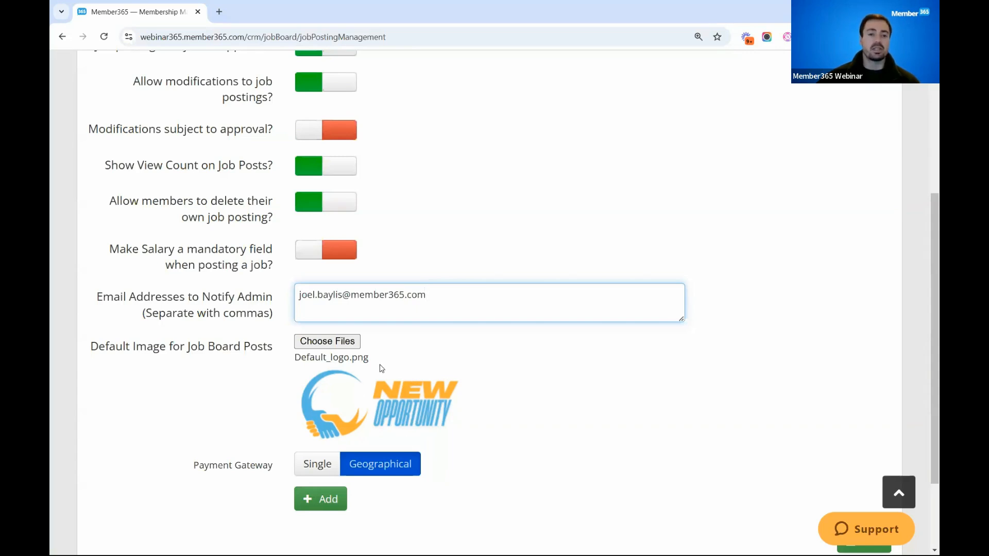
pyautogui.click(334, 342)
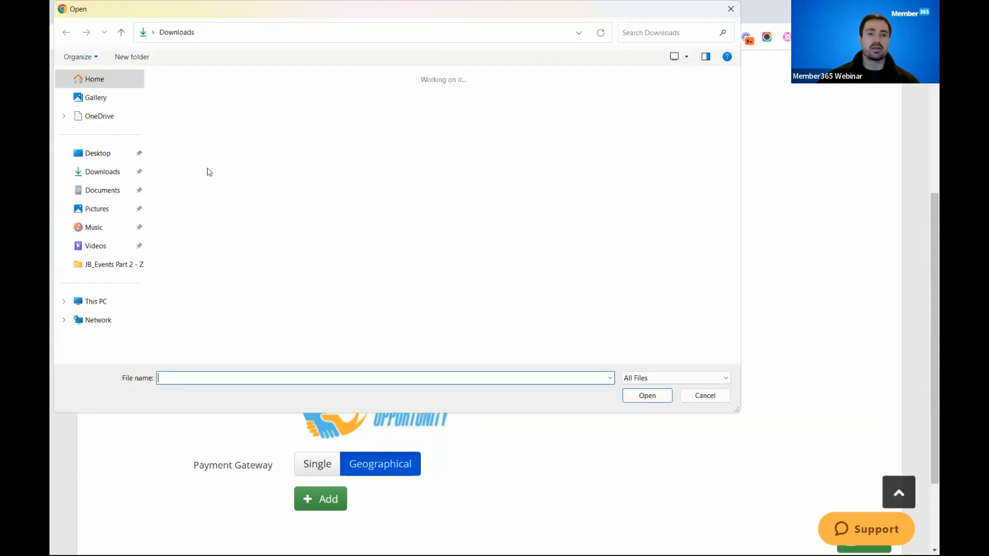
pyautogui.click(728, 6)
# - Set the job board's payment gateway to Single and save the job posting management settings
pyautogui.scroll(-2, 616, 355)
pyautogui.click(310, 357)
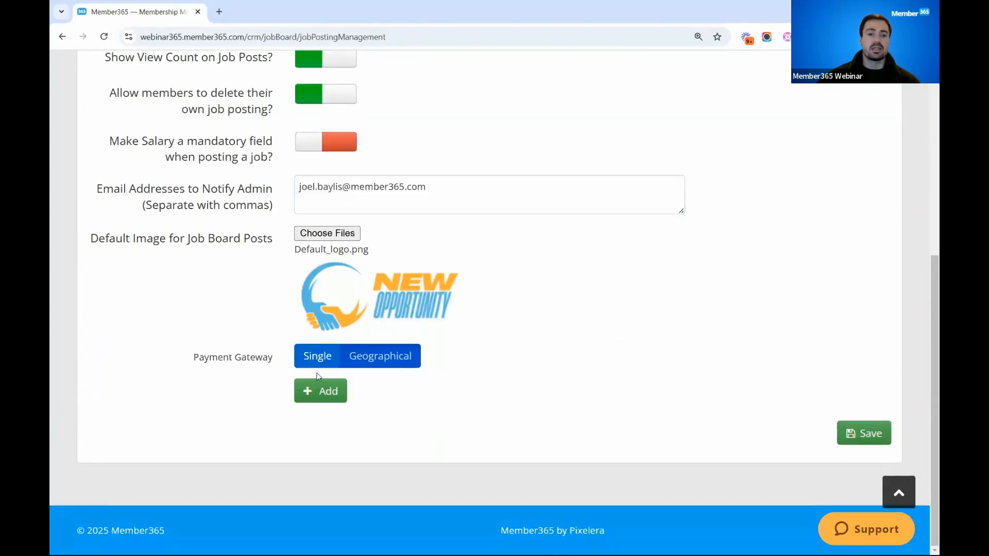
pyautogui.click(376, 363)
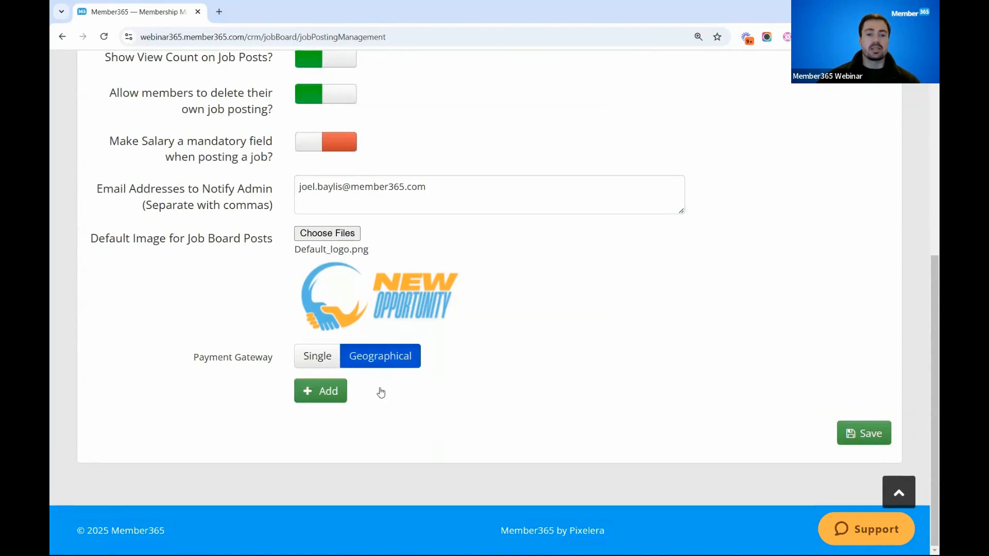
pyautogui.click(314, 360)
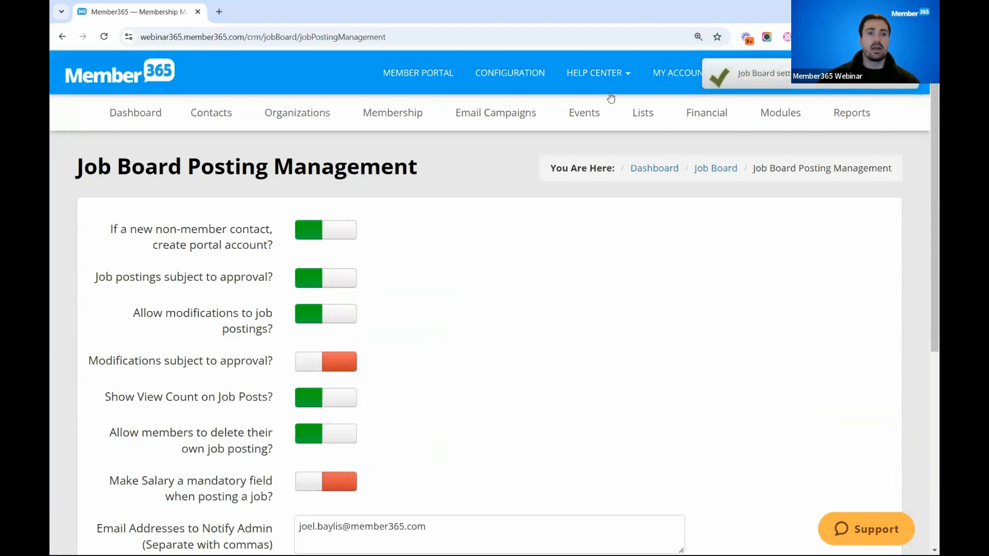
# - Open the Job Posting Published template among the job board's email templates
pyautogui.click(62, 37)
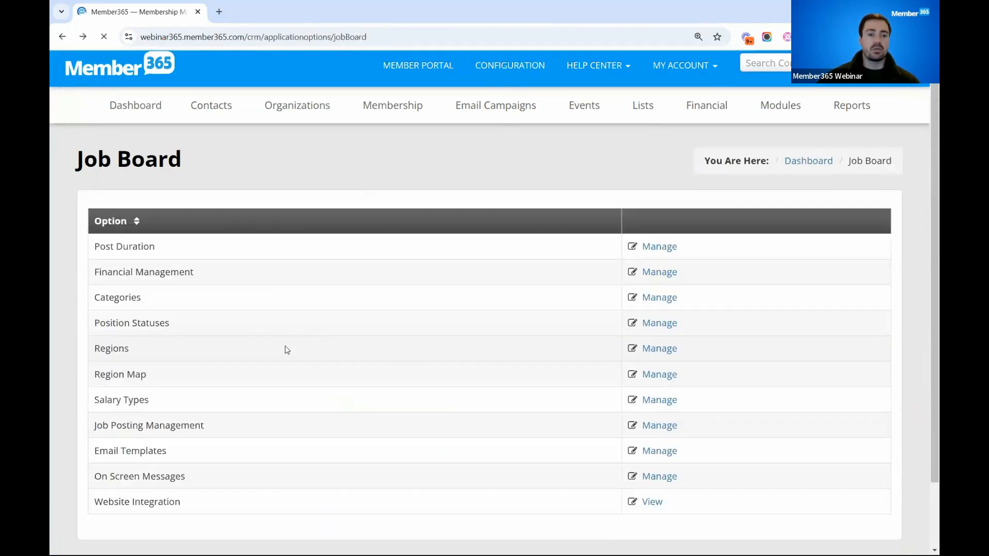
pyautogui.scroll(-2, 138, 367)
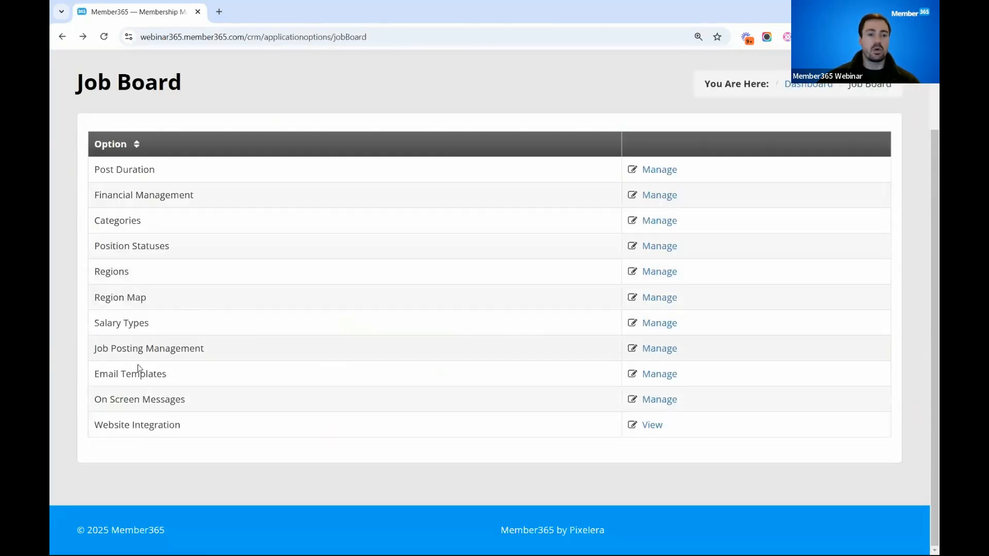
pyautogui.click(661, 374)
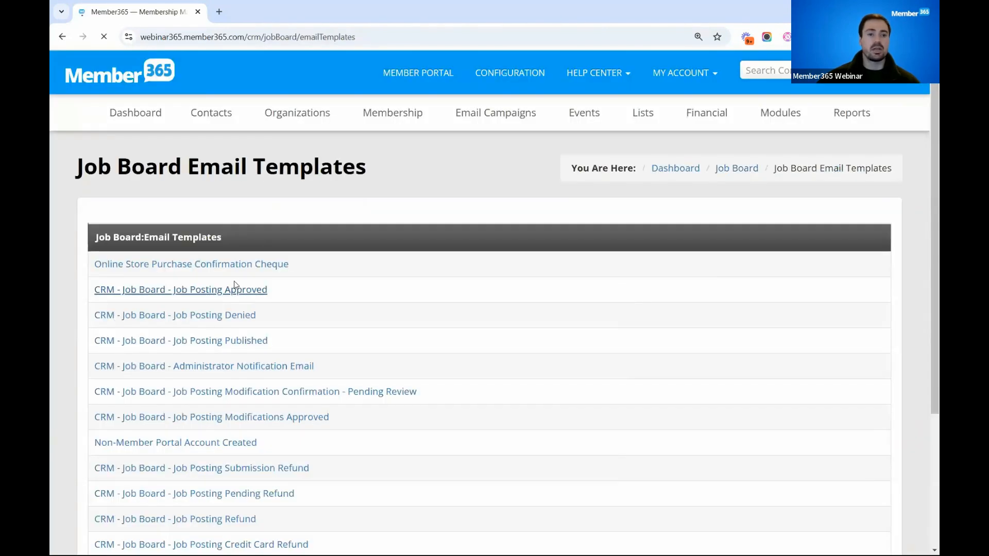
pyautogui.scroll(-1, 235, 286)
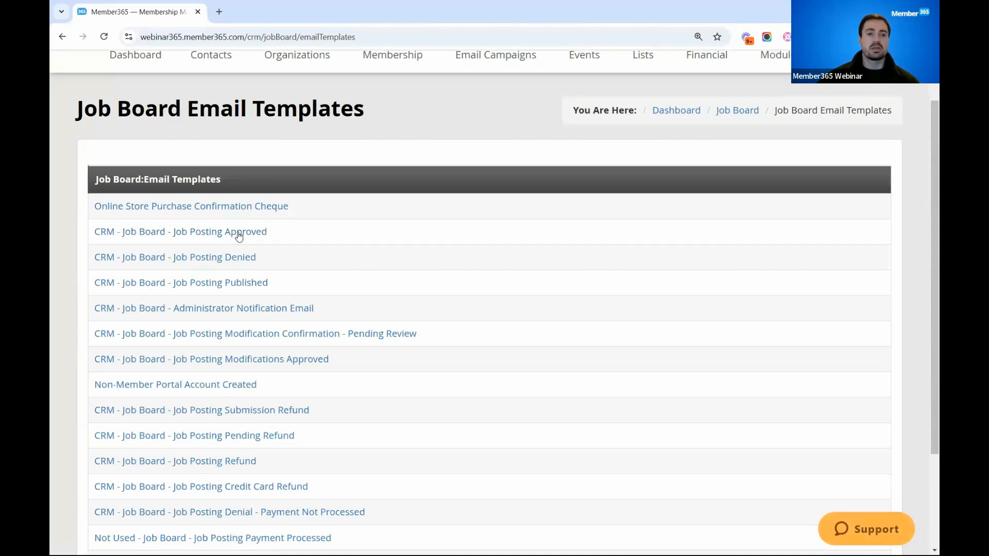
pyautogui.click(232, 288)
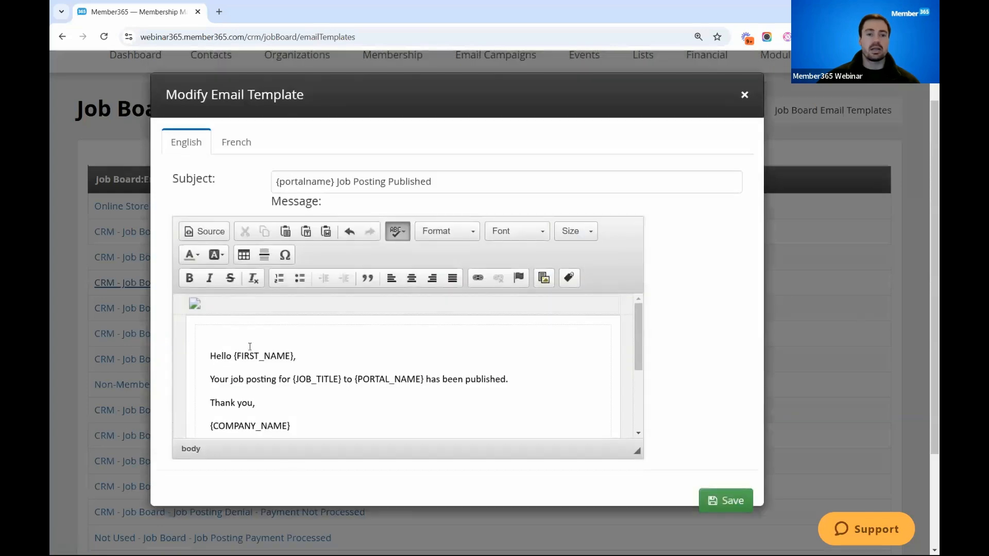
# - Examine the template's message with its first name and job title placeholders, and close it without saving
pyautogui.scroll(-2, 232, 343)
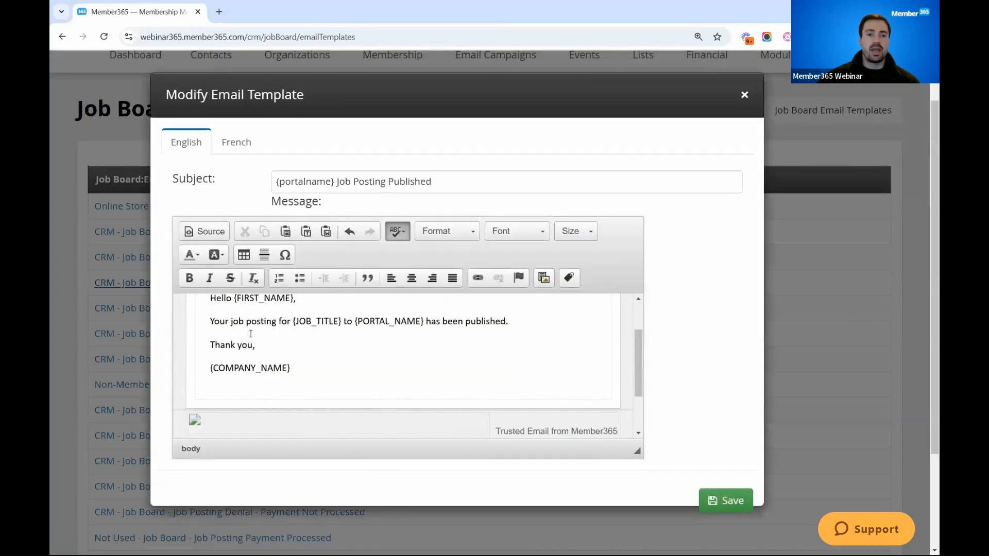
pyautogui.scroll(2, 250, 334)
pyautogui.moveTo(231, 356); pyautogui.dragTo(294, 356)
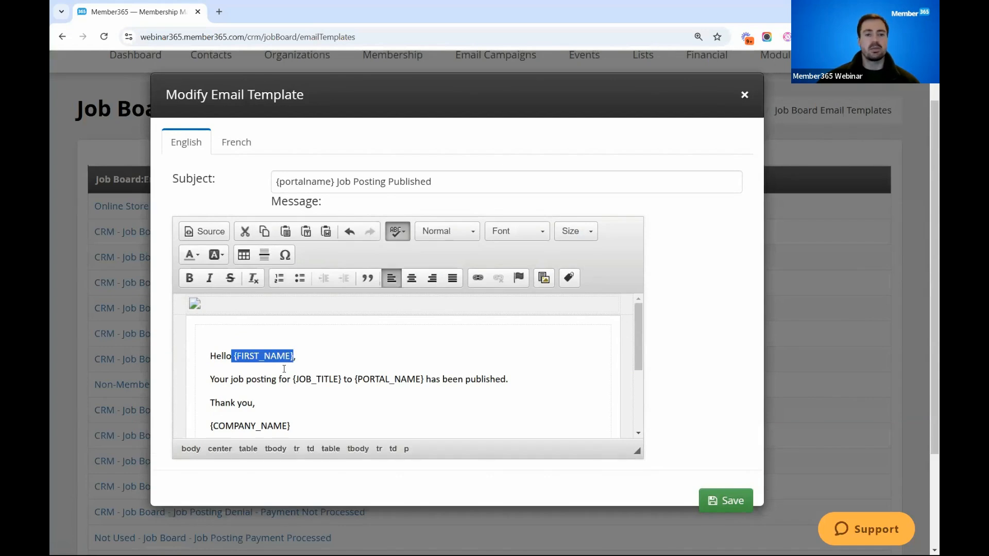
pyautogui.moveTo(293, 379); pyautogui.dragTo(342, 379)
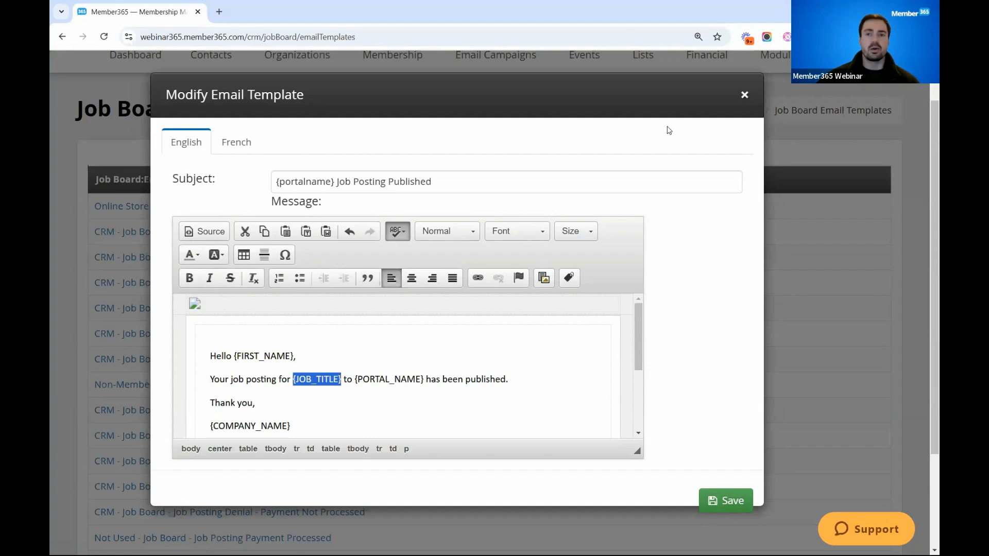
pyautogui.click(744, 95)
# - Examine the Job Posting Modification - Requires Approval text among the job board's on-screen messages and close it
pyautogui.click(61, 36)
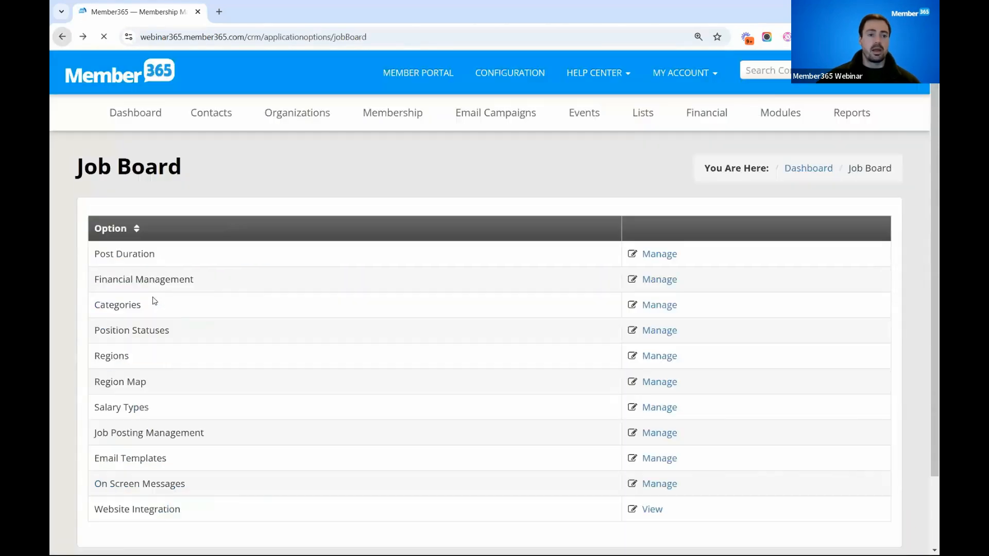
pyautogui.scroll(-2, 638, 383)
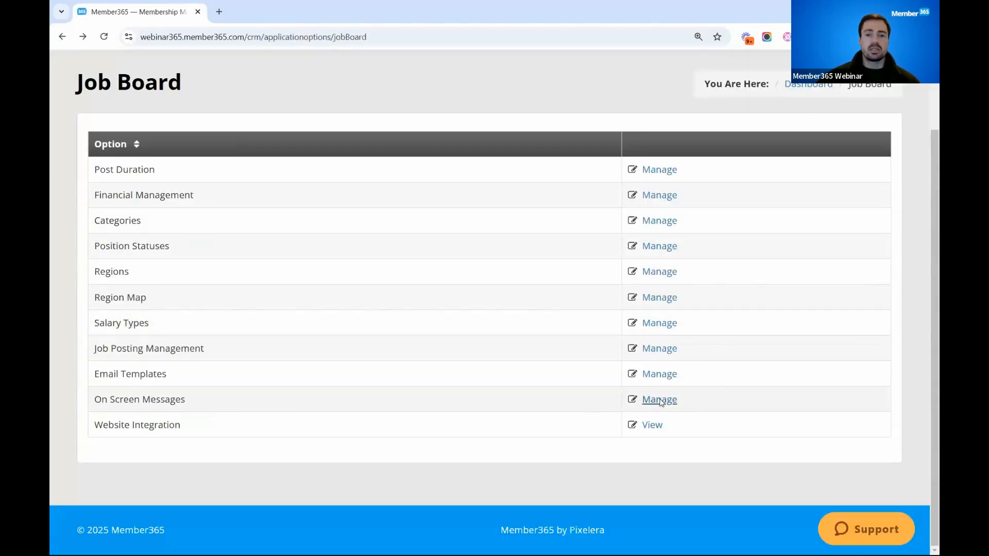
pyautogui.click(652, 400)
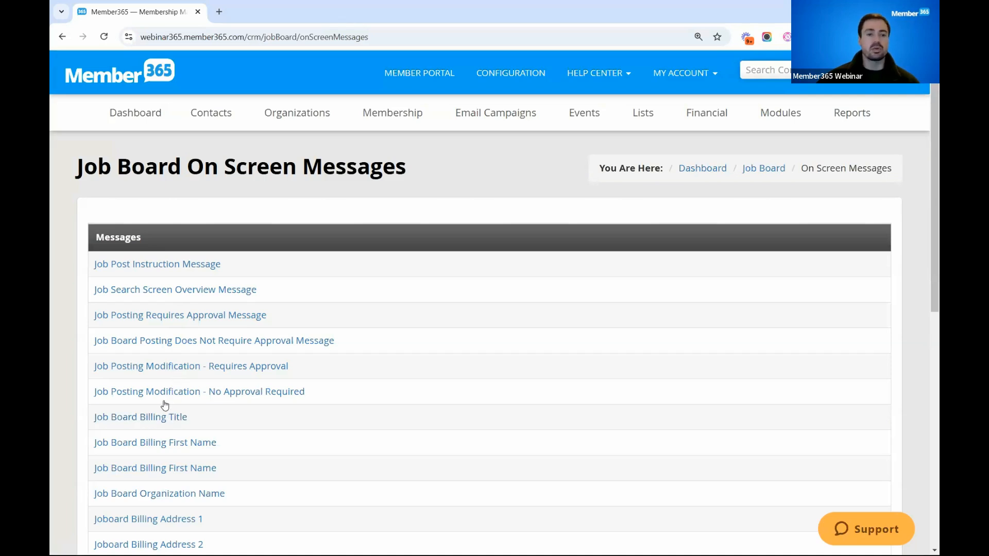
pyautogui.click(174, 369)
pyautogui.moveTo(331, 270); pyautogui.dragTo(586, 303)
pyautogui.click(760, 97)
# - View the job board's website integration code and non-member public link, and close the dialog
pyautogui.click(61, 36)
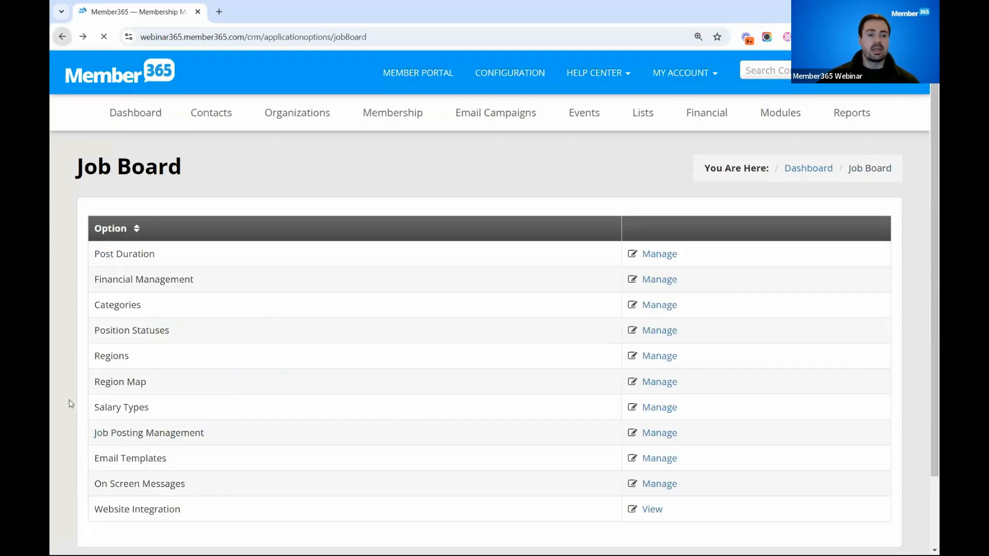
pyautogui.click(654, 510)
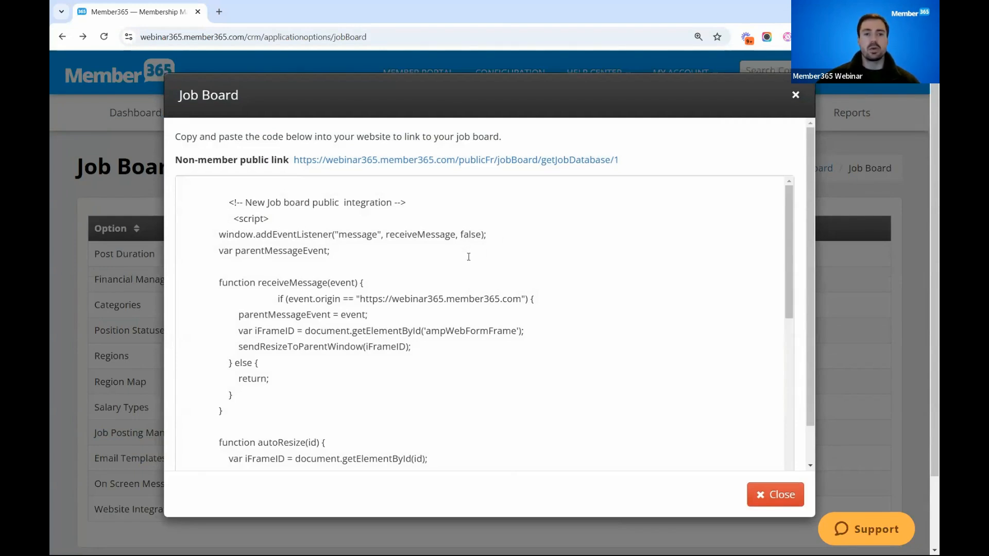
pyautogui.click(795, 97)
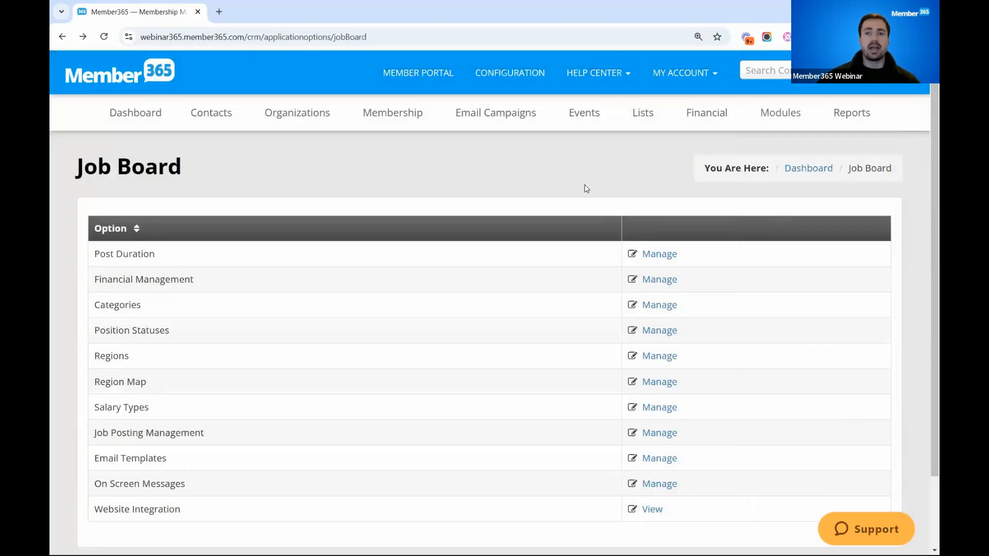
# - Start a new job posting from the Jobs module and select the Neighborhood Inc. contact for it
pyautogui.moveTo(771, 115)
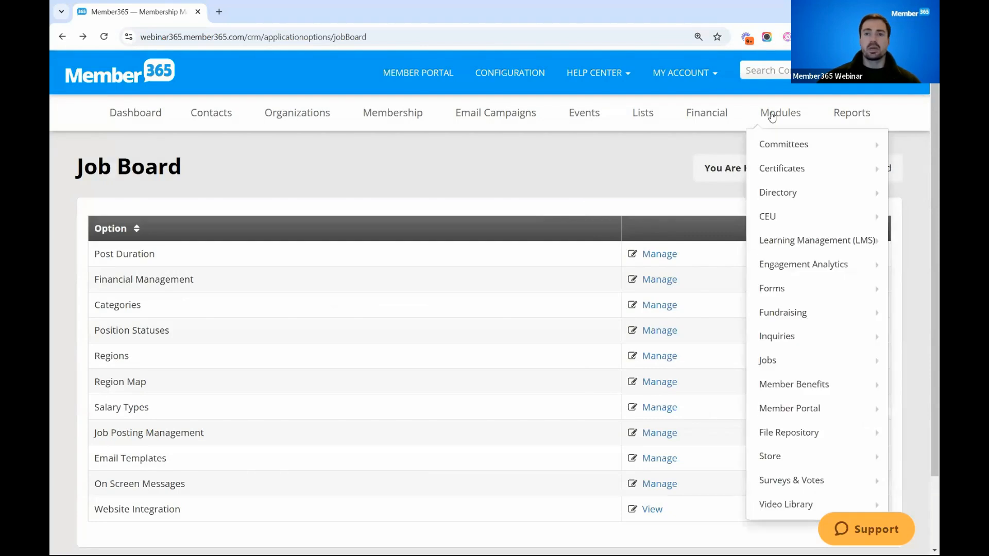
pyautogui.moveTo(775, 359)
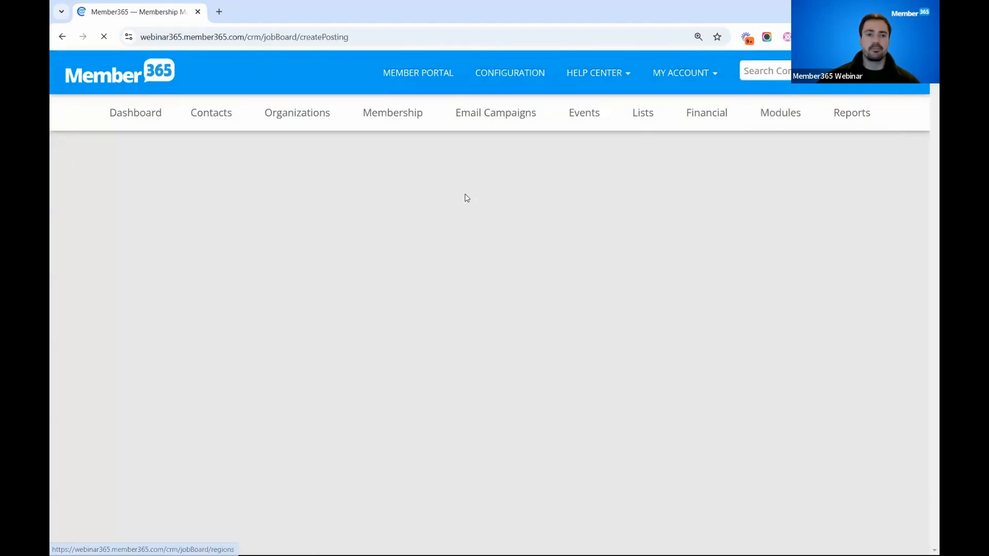
pyautogui.click(276, 227)
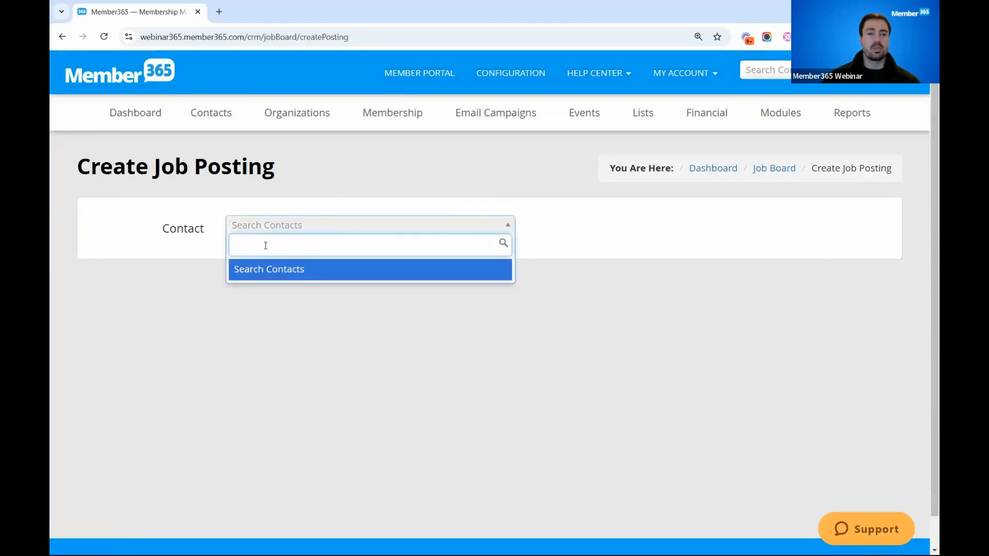
pyautogui.write('fred rogh')
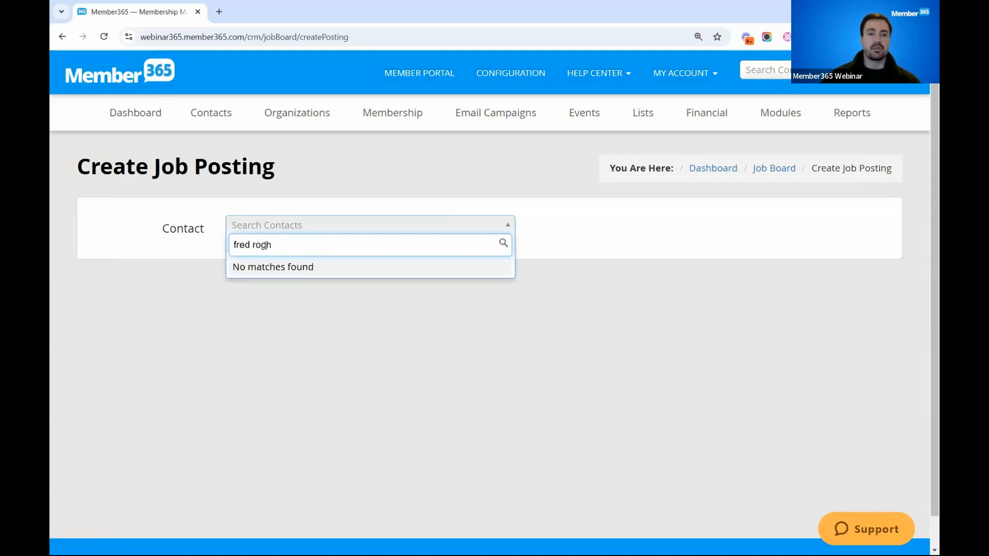
pyautogui.press('BackSpace')
pyautogui.click(287, 285)
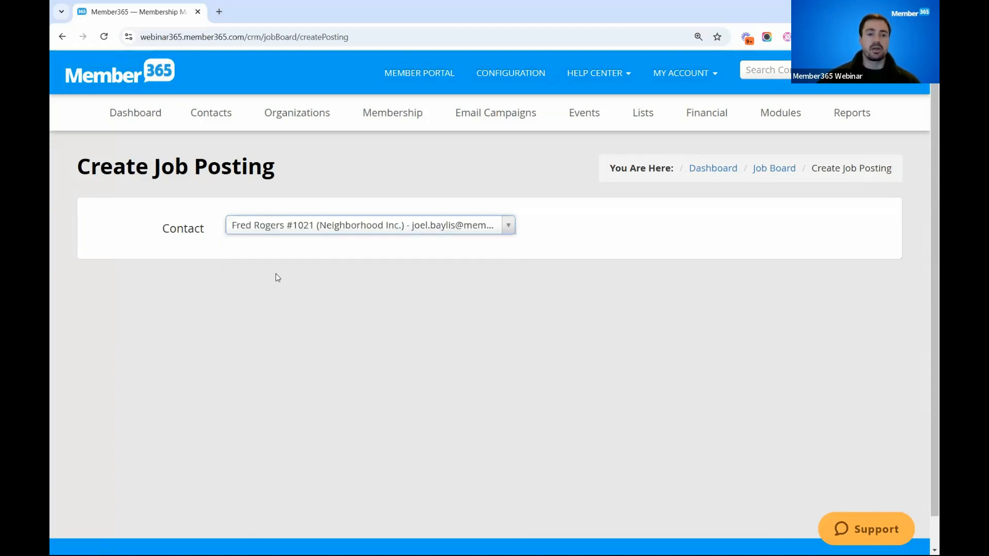
# - Set the posting's job title to Account Executive Three and its company name to Member365
pyautogui.scroll(-2, 277, 278)
pyautogui.click(264, 275)
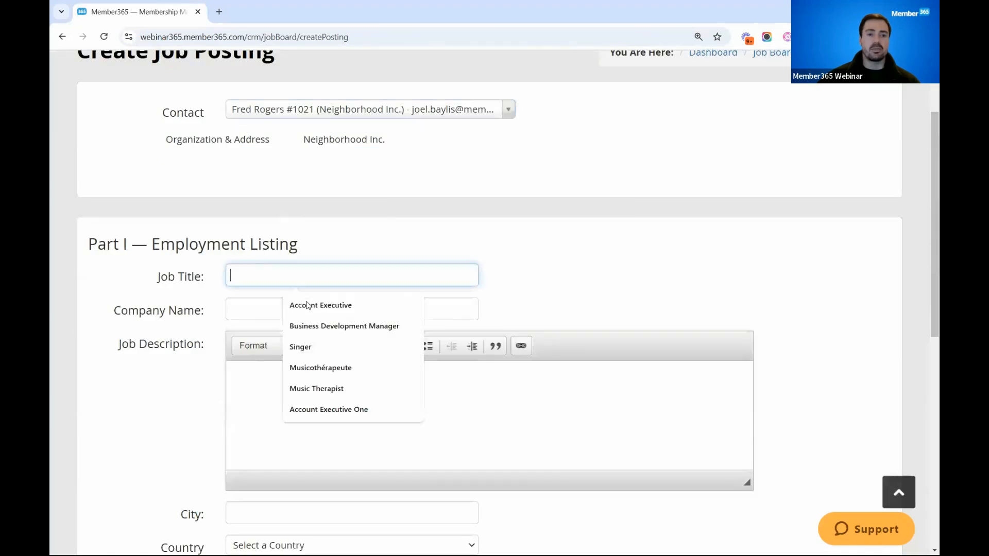
pyautogui.click(307, 305)
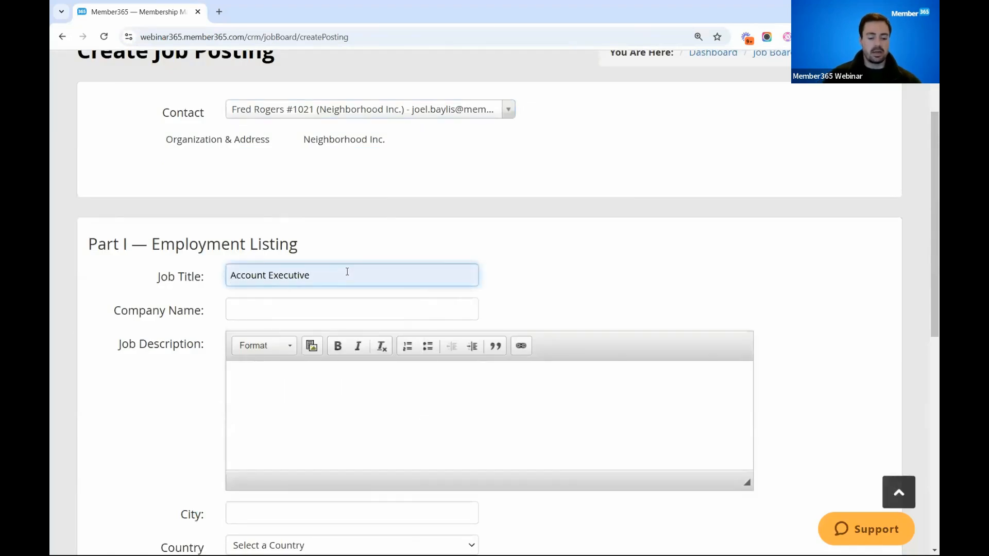
pyautogui.write('Three')
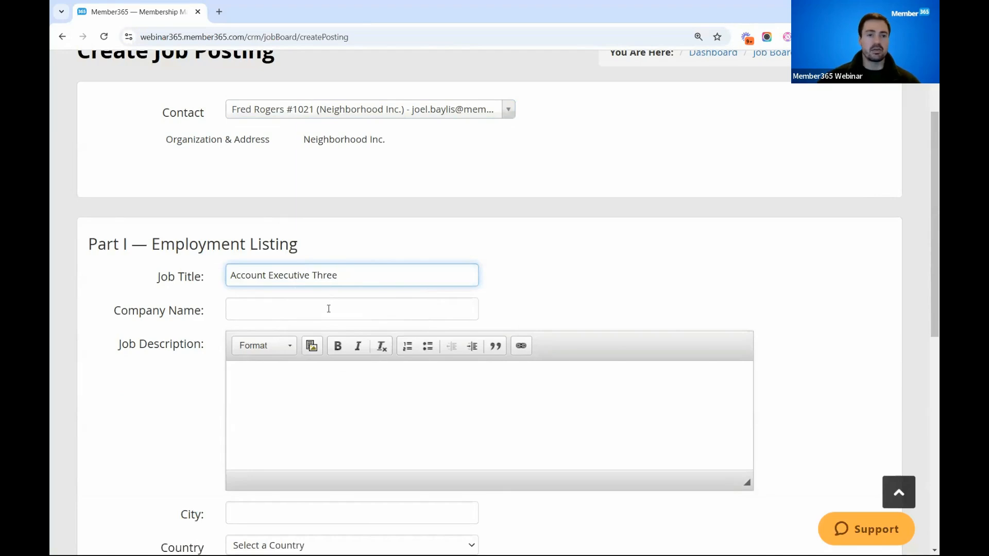
pyautogui.click(329, 308)
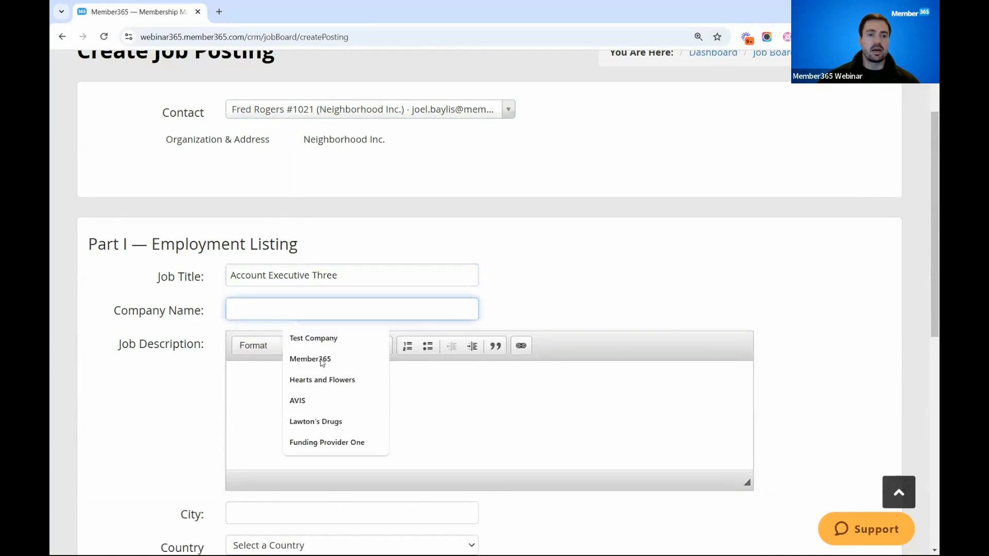
pyautogui.click(322, 359)
# - Enter "This is a account exec position..." as the posting's job description
pyautogui.scroll(-1, 310, 321)
pyautogui.click(310, 321)
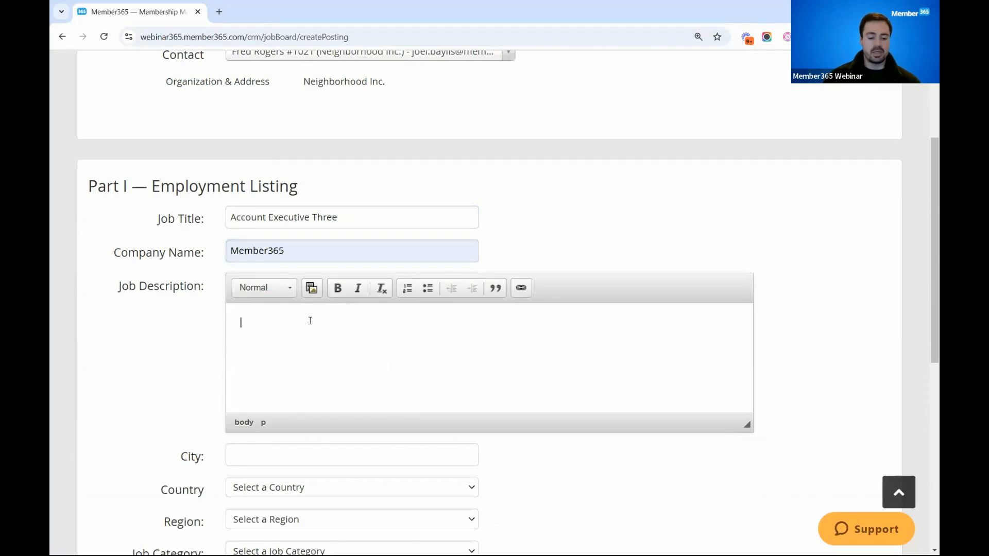
pyautogui.write('This ')
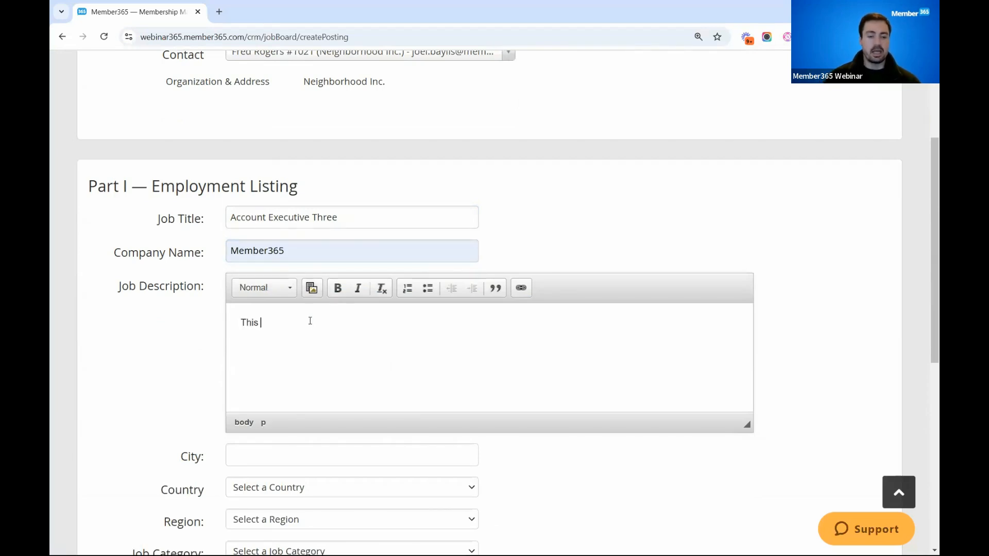
pyautogui.write('is a account exec position...')
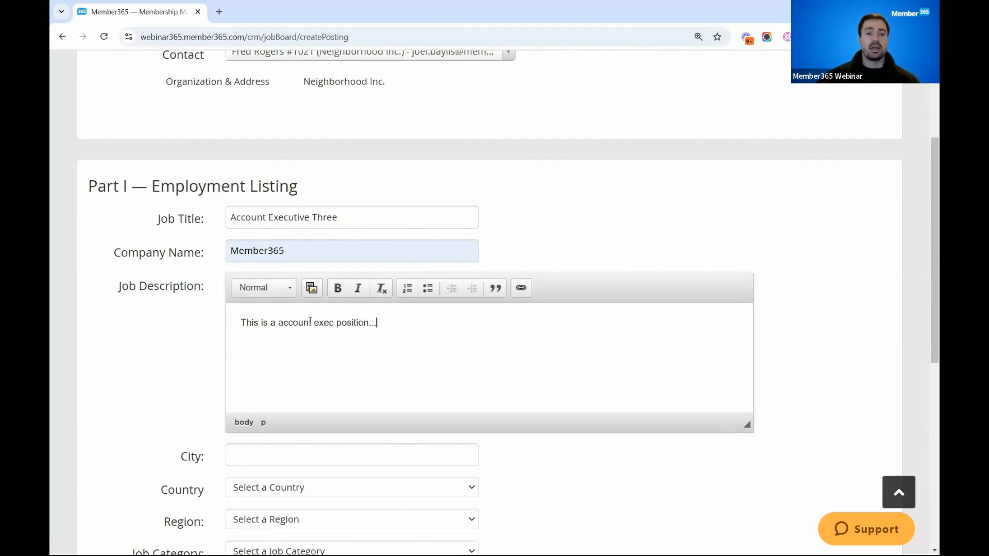
# - Set the posting's location to city Ottawa, country Canada, province Ontario and region North
pyautogui.scroll(-2, 418, 322)
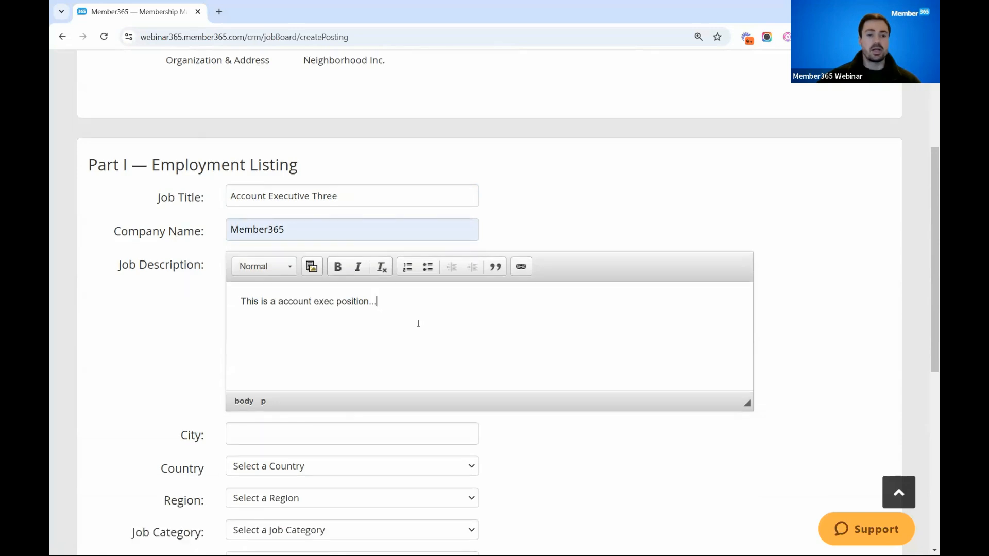
pyautogui.click(337, 338)
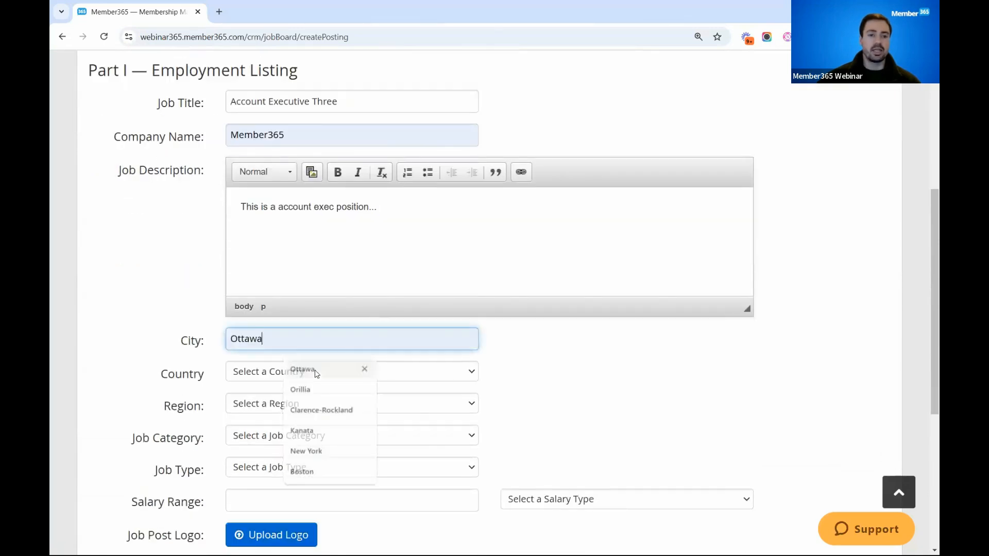
pyautogui.click(320, 371)
pyautogui.click(240, 44)
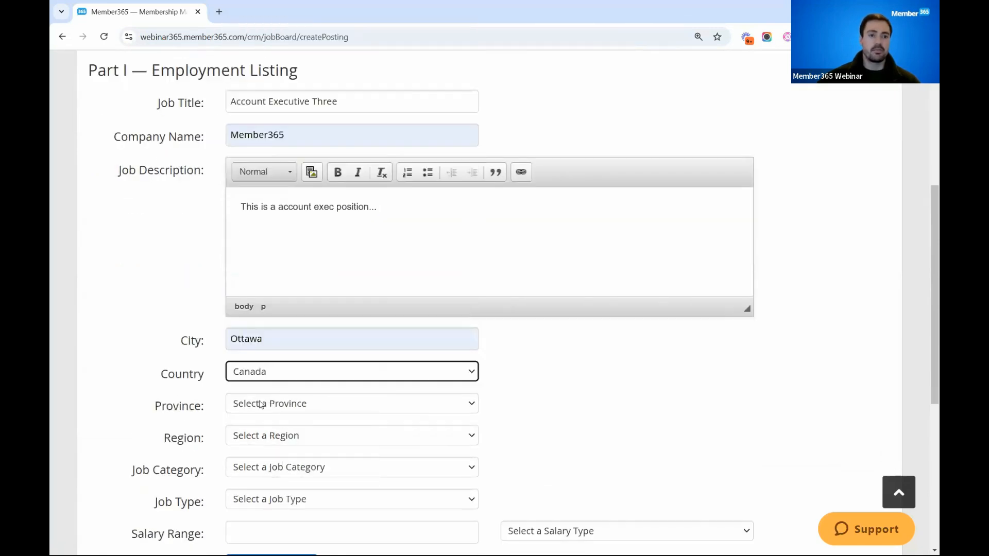
pyautogui.click(274, 406)
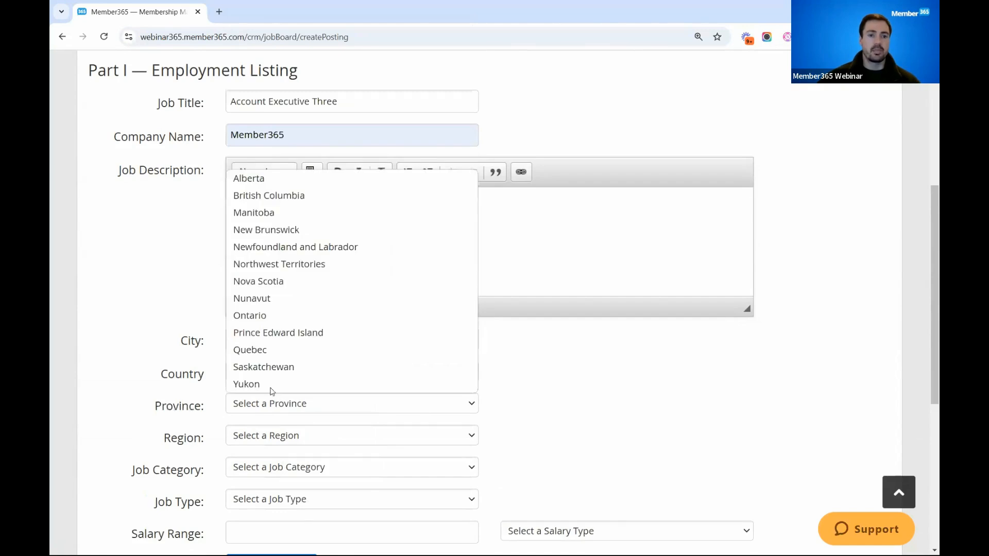
pyautogui.click(276, 319)
pyautogui.click(268, 437)
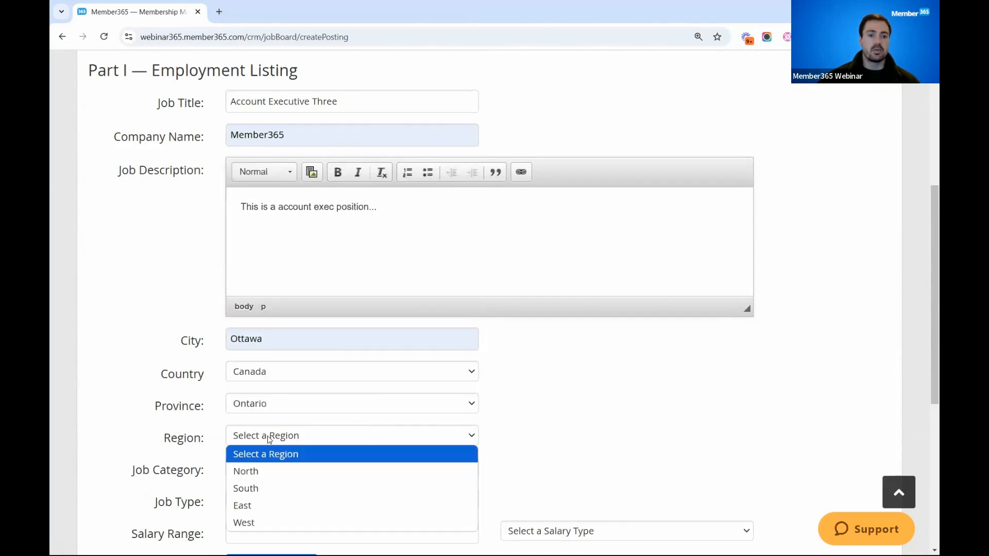
pyautogui.click(261, 473)
# - Set the posting's job category to Management and its job type to Full-Time
pyautogui.scroll(-2, 263, 469)
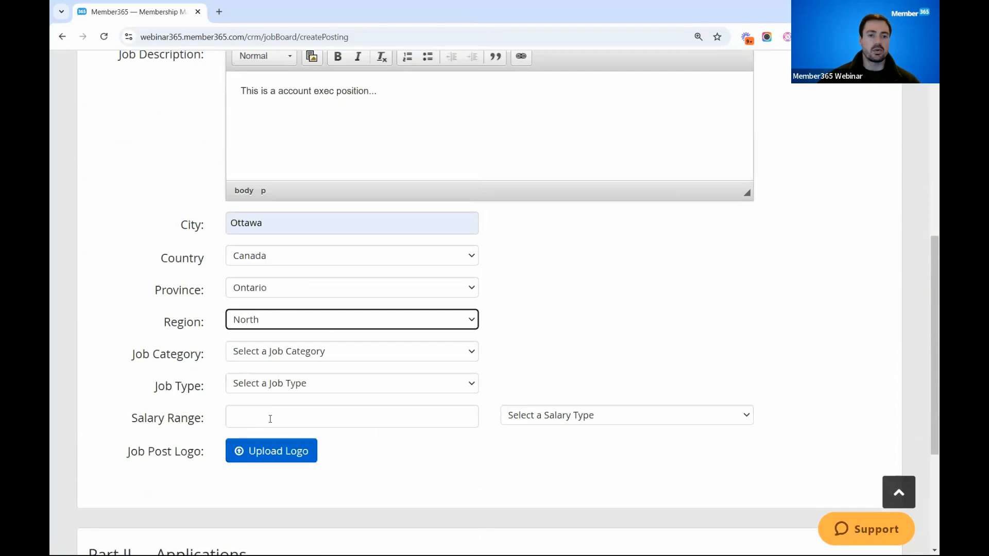
pyautogui.click(315, 354)
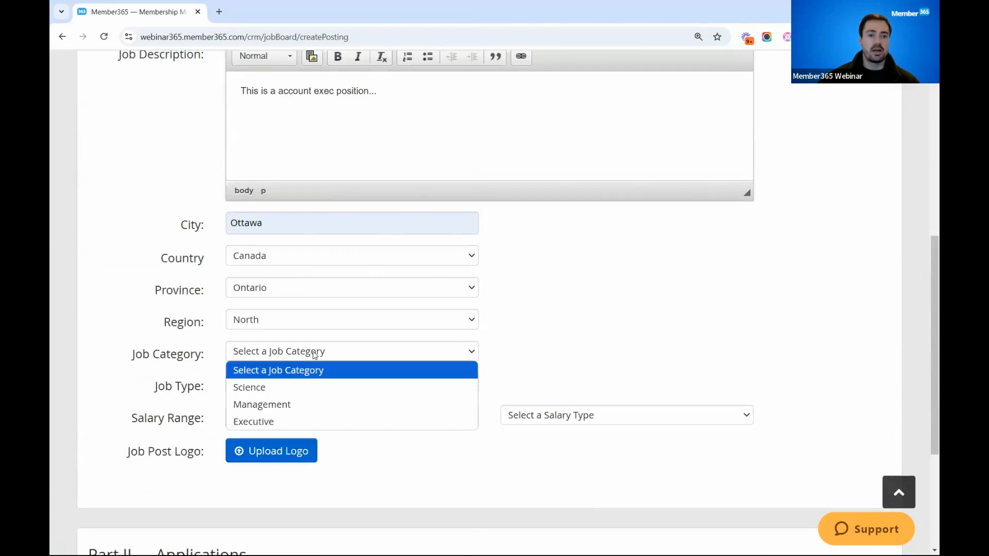
pyautogui.click(291, 404)
pyautogui.click(294, 385)
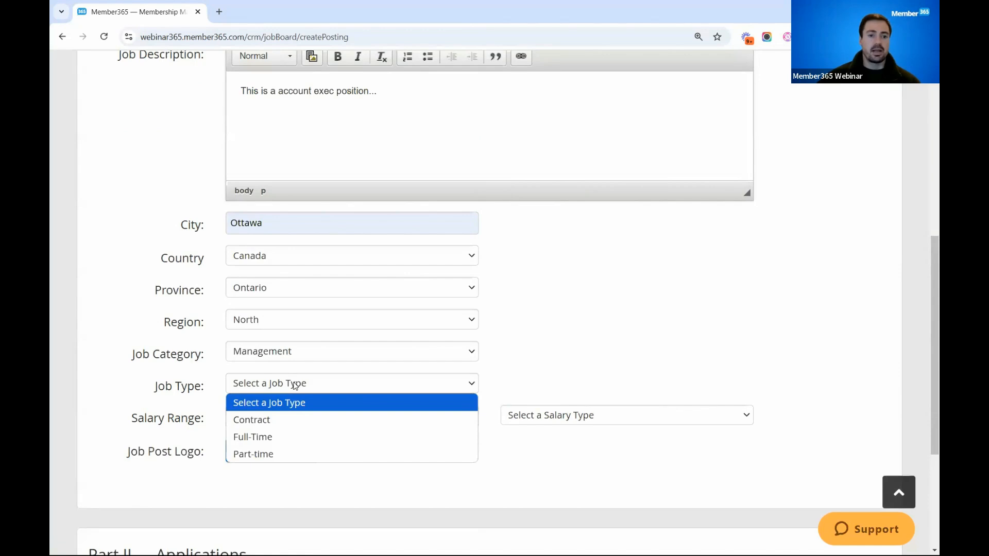
pyautogui.click(281, 436)
# - Set the posting's salary range to 150,000-200,000 with the Yearly salary type
pyautogui.click(298, 419)
pyautogui.click(299, 447)
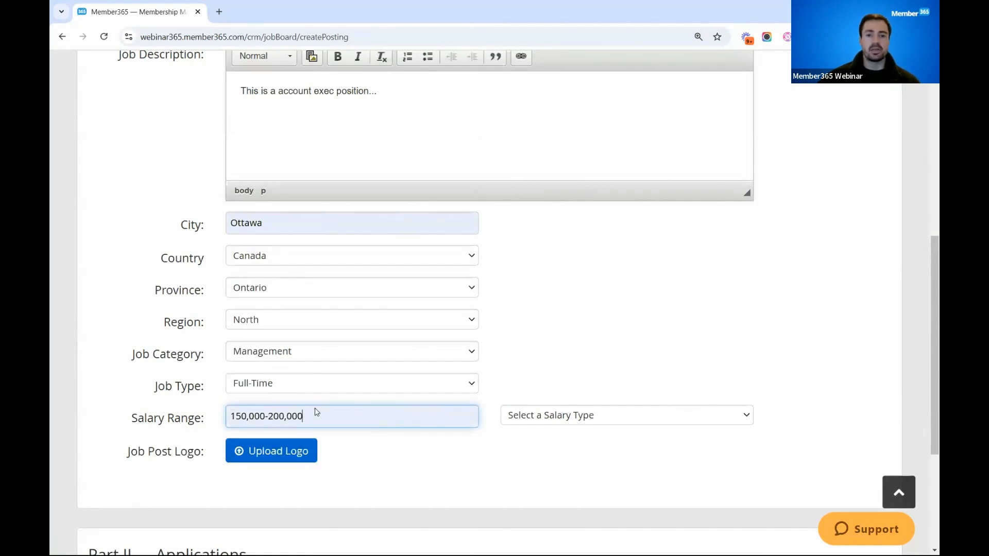
pyautogui.click(552, 426)
pyautogui.click(534, 467)
# - Upload the "Member365 logo" file from the Downloads folder as the job post logo
pyautogui.scroll(-1, 402, 391)
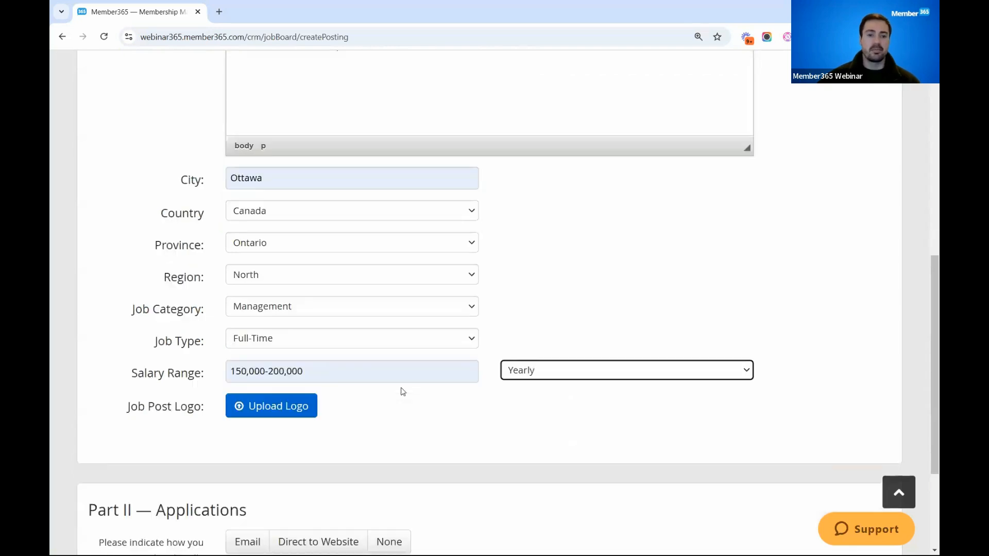
pyautogui.click(277, 397)
pyautogui.click(322, 149)
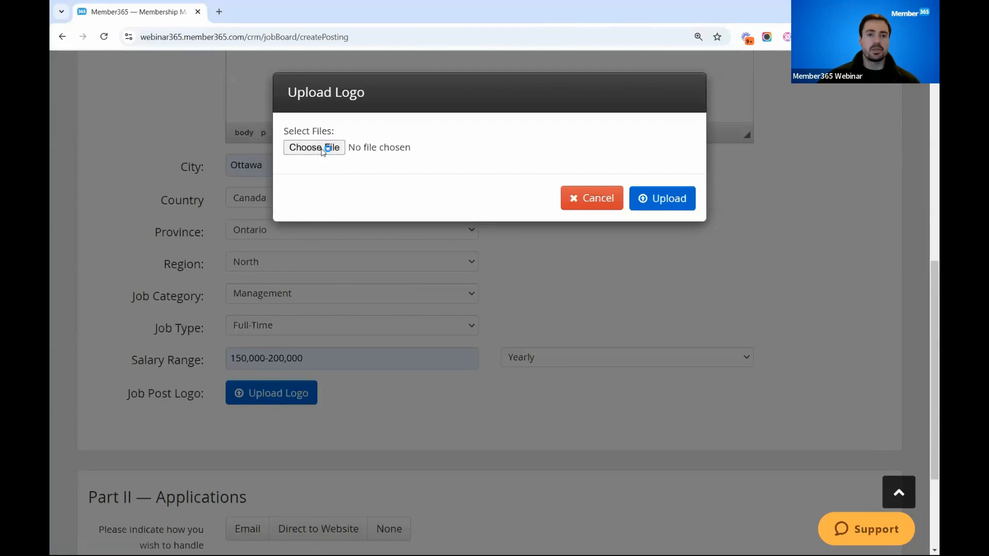
pyautogui.click(360, 180)
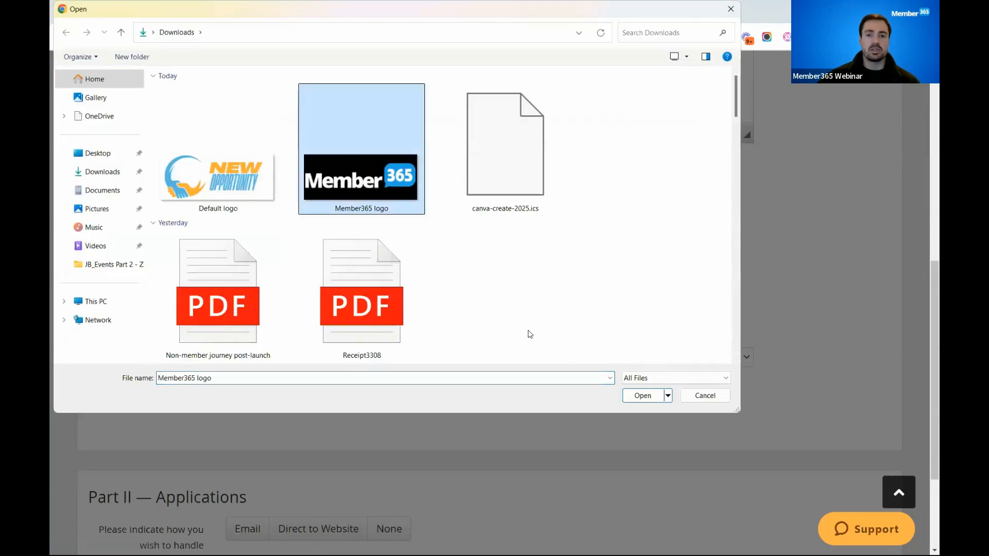
pyautogui.click(642, 397)
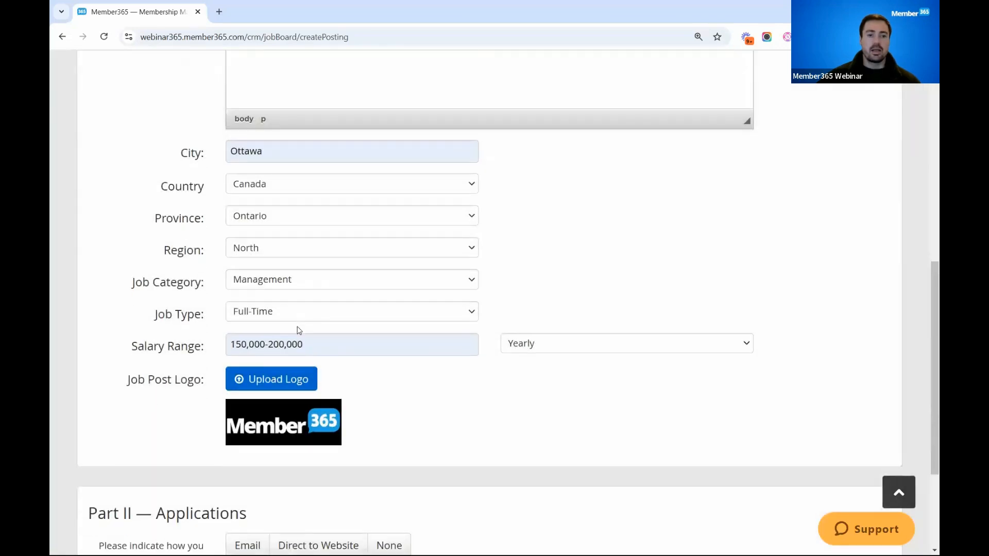
# - Choose Email as the application handling method in Part II and look at its address field
pyautogui.scroll(-3, 299, 330)
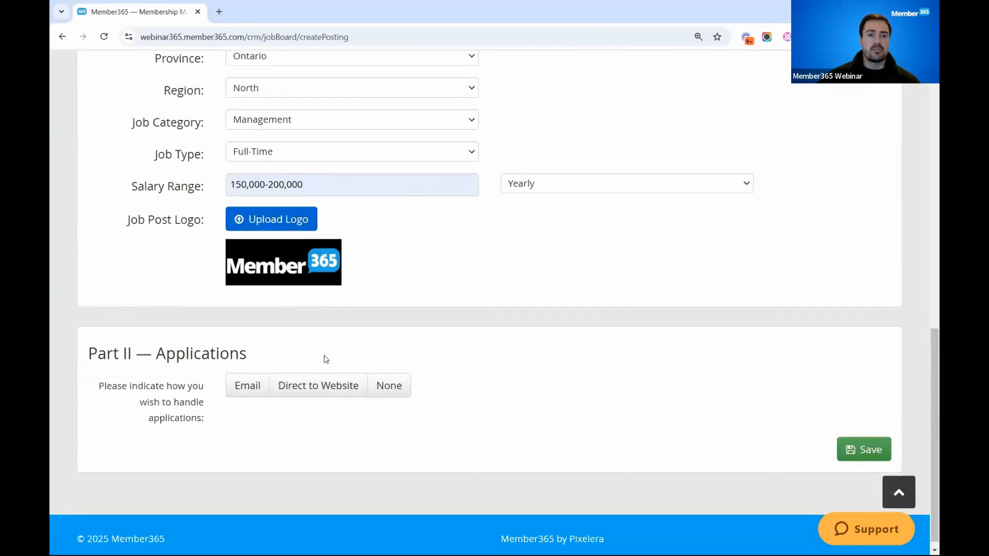
pyautogui.tripleClick(253, 354)
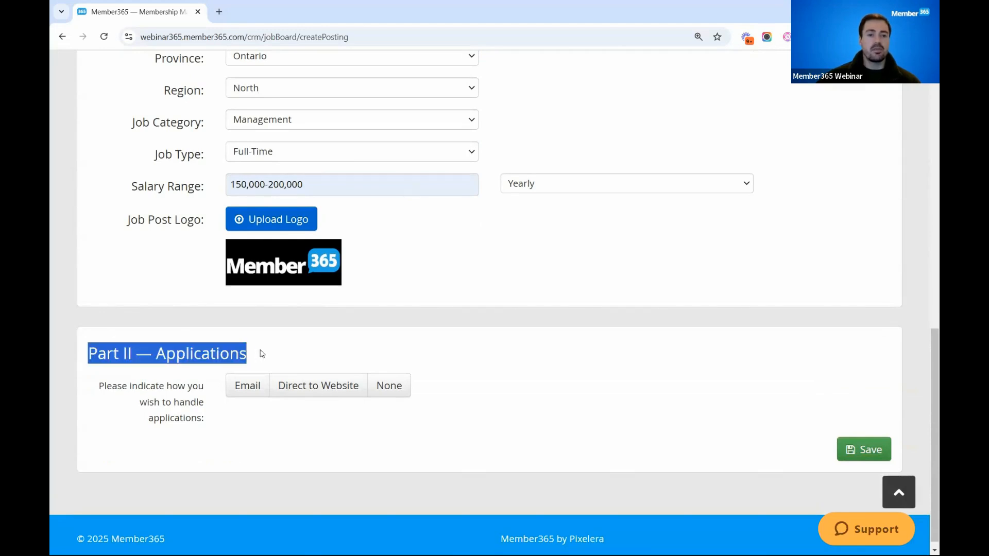
pyautogui.click(261, 354)
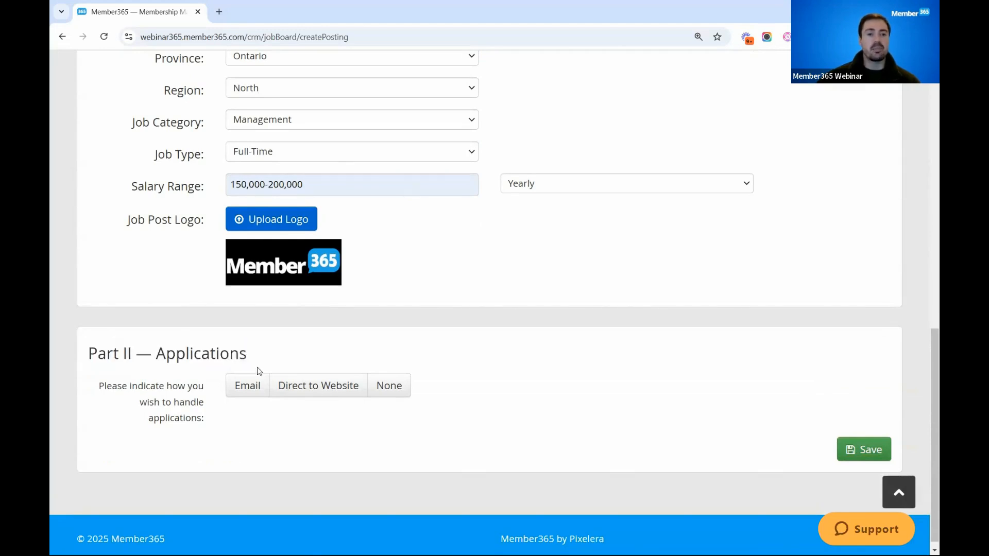
pyautogui.click(250, 389)
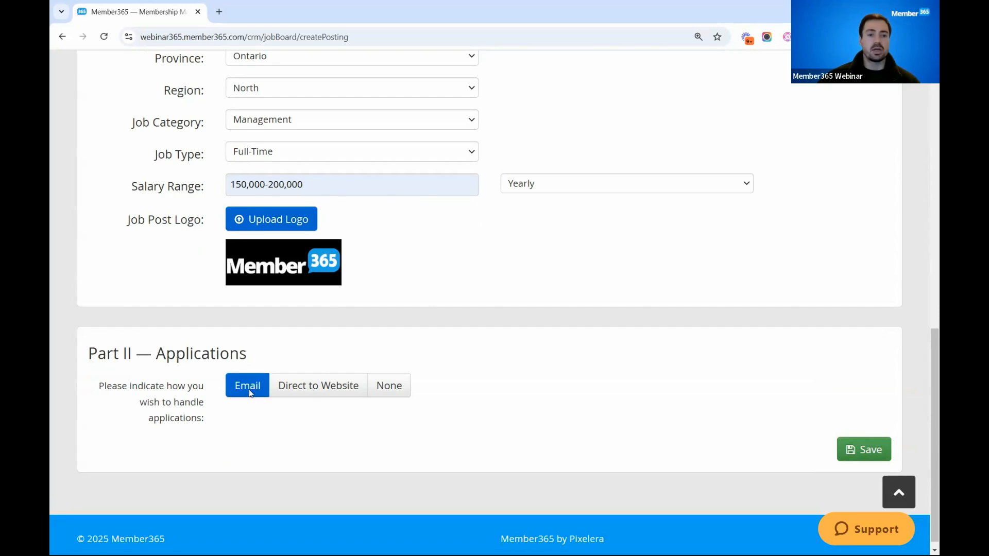
pyautogui.click(250, 452)
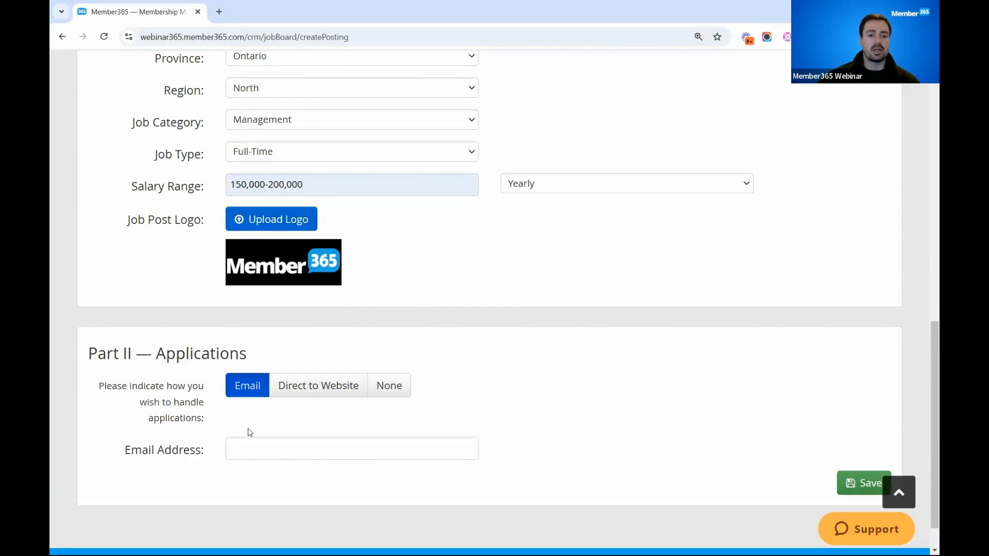
# - Set application handling to Direct to Website with the website URL member365.com
pyautogui.click(310, 386)
pyautogui.click(296, 446)
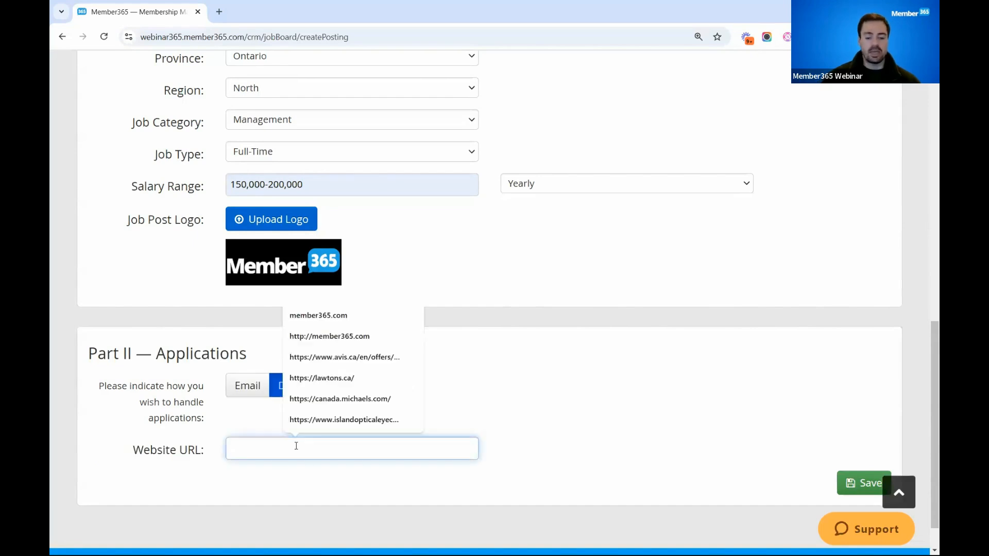
pyautogui.write('member')
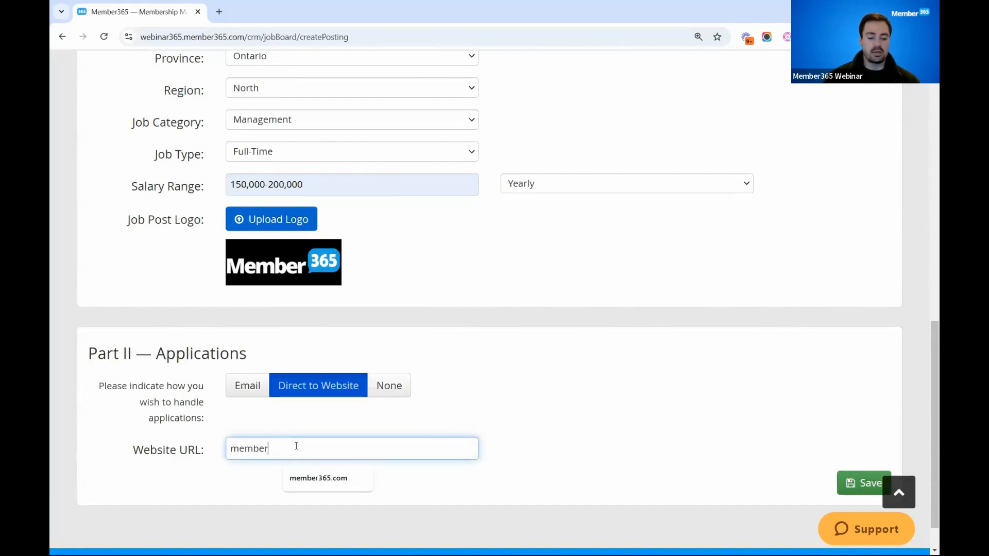
pyautogui.write('25')
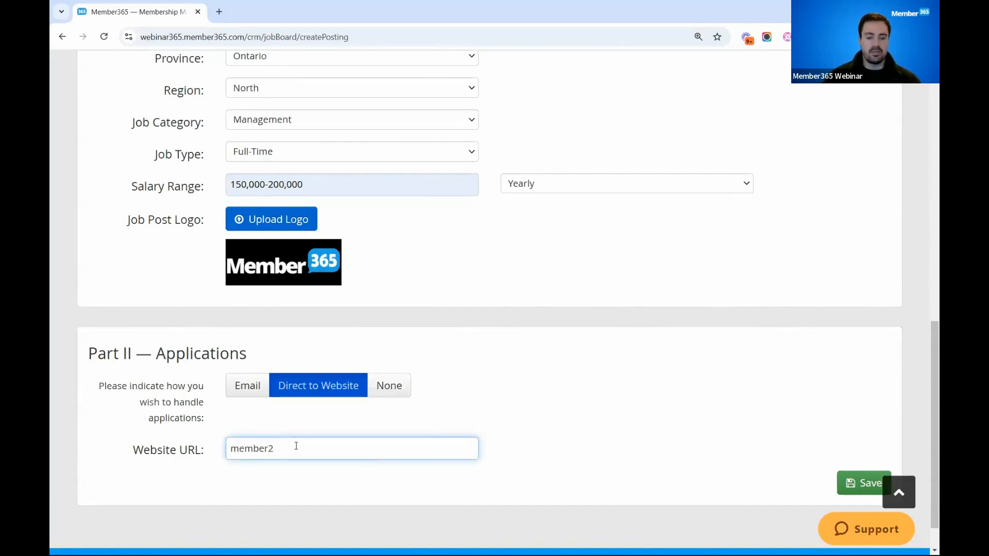
pyautogui.press('BackSpace')
pyautogui.write('365.com')
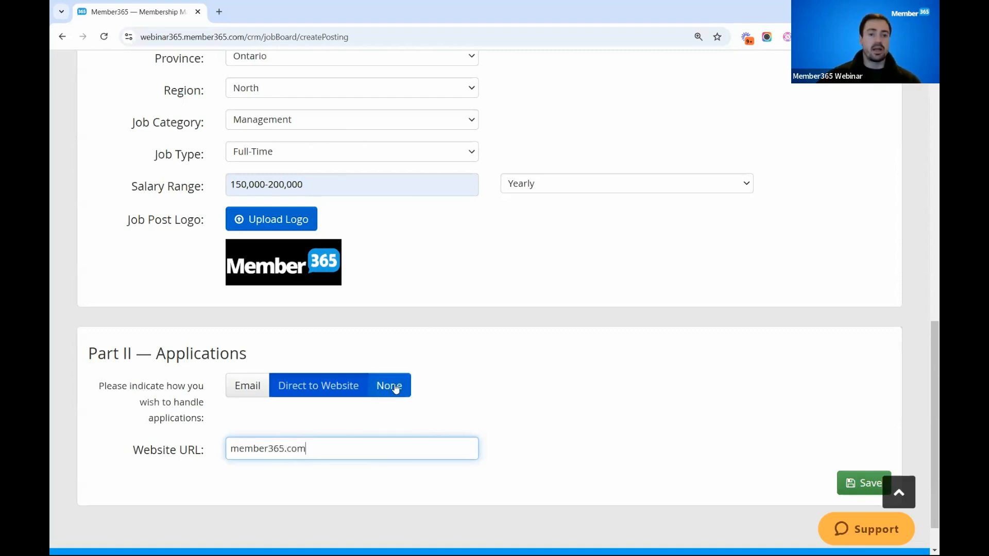
# - Review the completed Account Executive Three posting and save it
pyautogui.scroll(7, 433, 385)
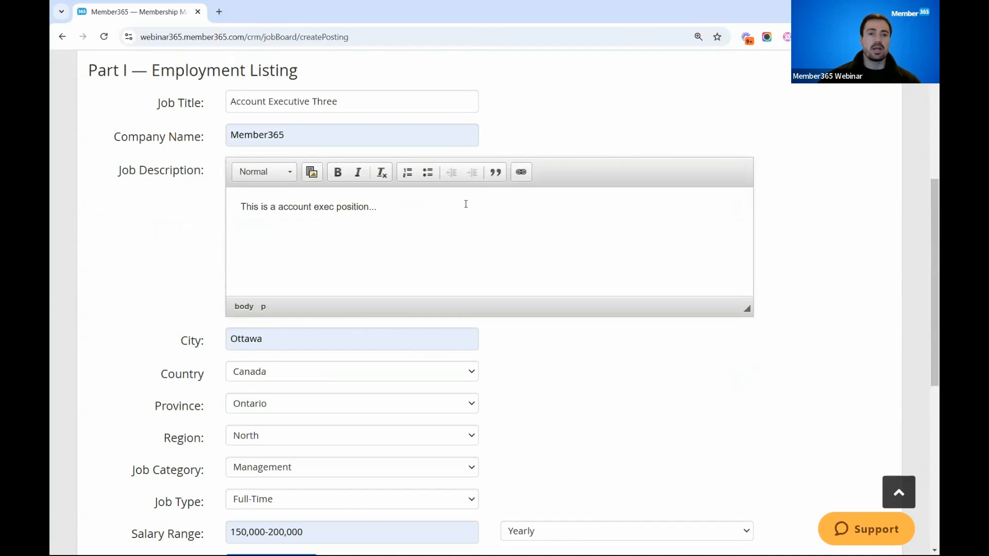
pyautogui.scroll(-1, 465, 204)
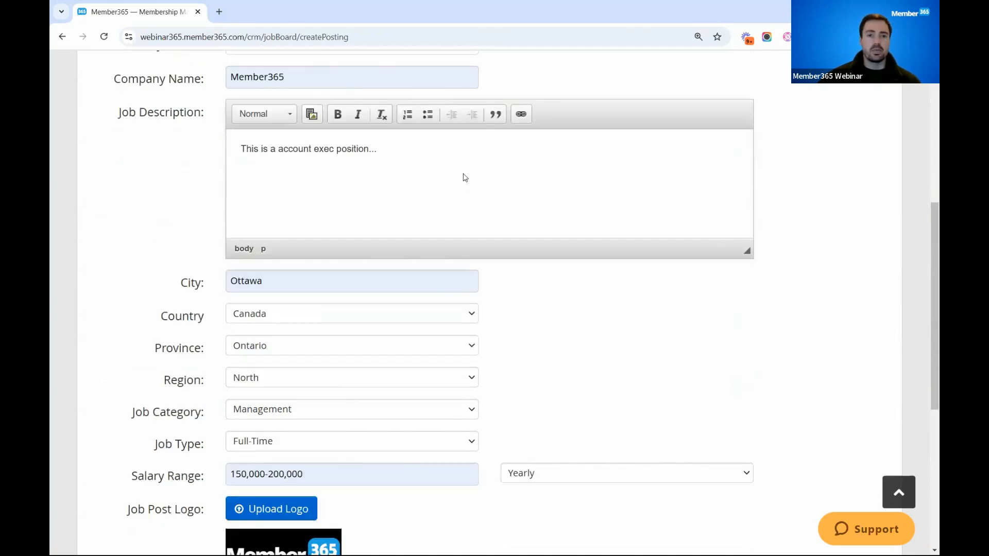
pyautogui.scroll(-1, 465, 177)
pyautogui.scroll(-5, 470, 137)
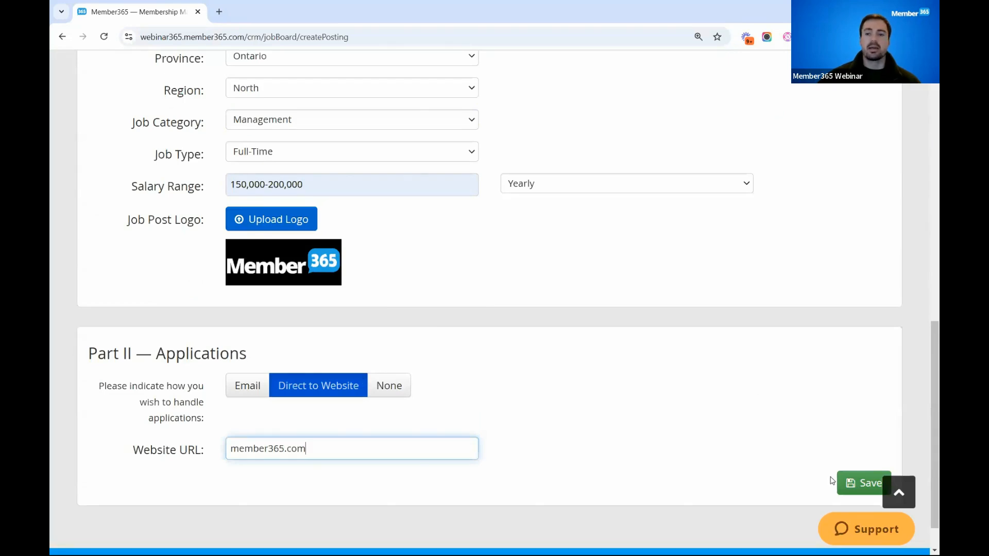
pyautogui.click(851, 484)
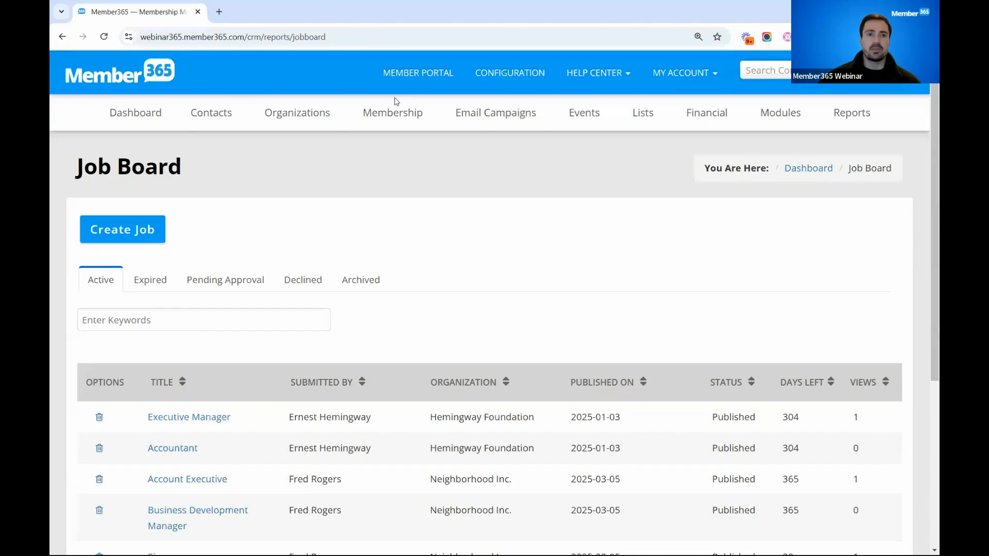
# - Switch to the member portal, browse the job bank's postings and open the Account Executive Three listing
pyautogui.click(433, 78)
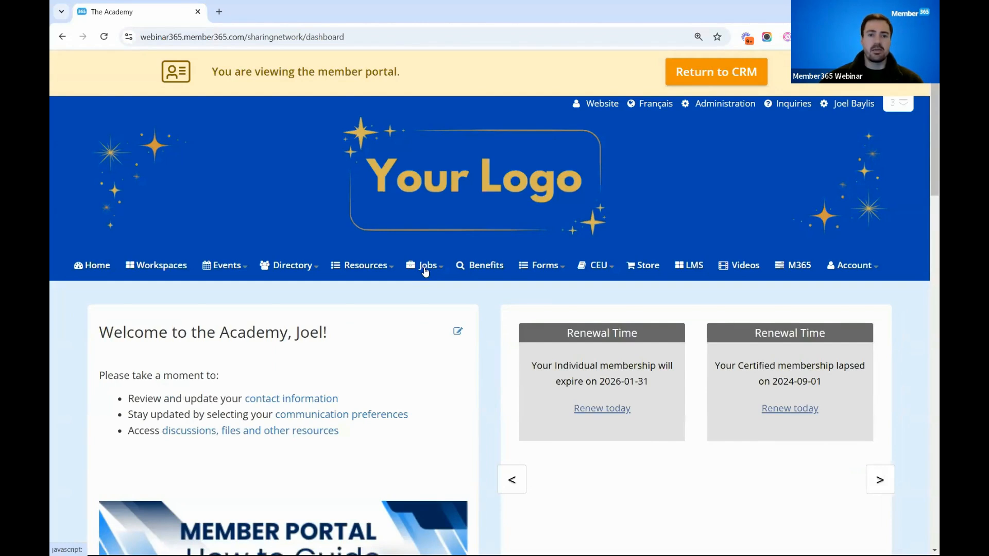
pyautogui.click(432, 293)
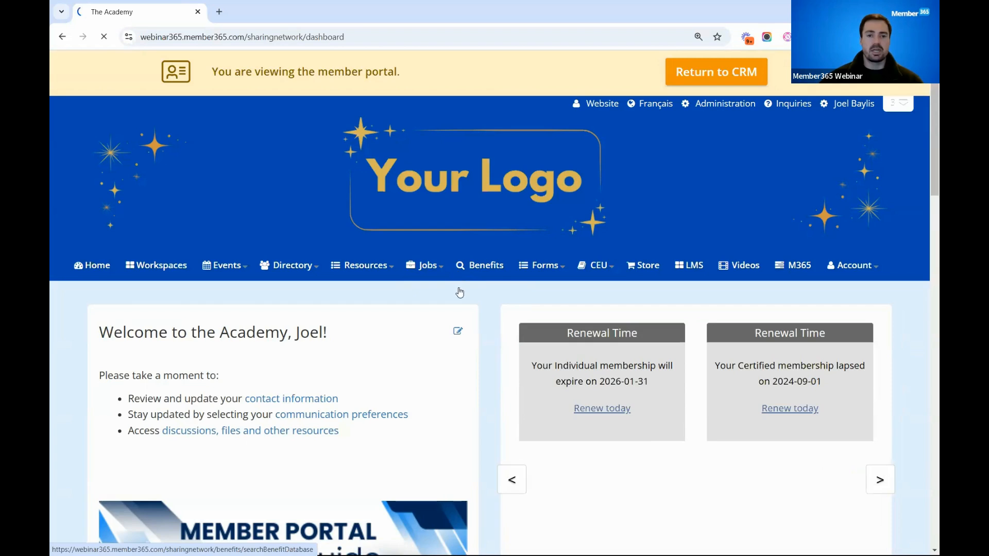
pyautogui.scroll(-3, 460, 292)
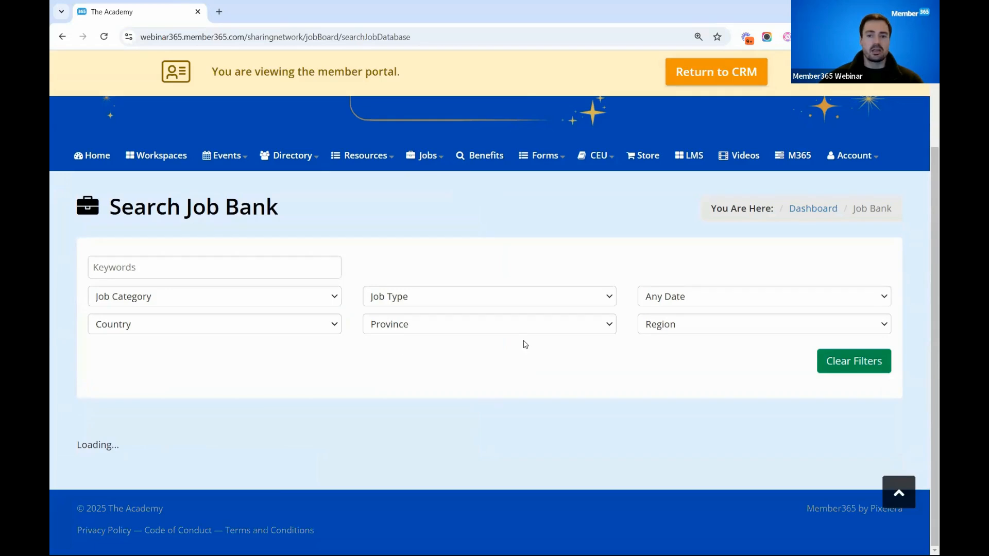
pyautogui.scroll(-4, 521, 344)
pyautogui.scroll(-10, 521, 344)
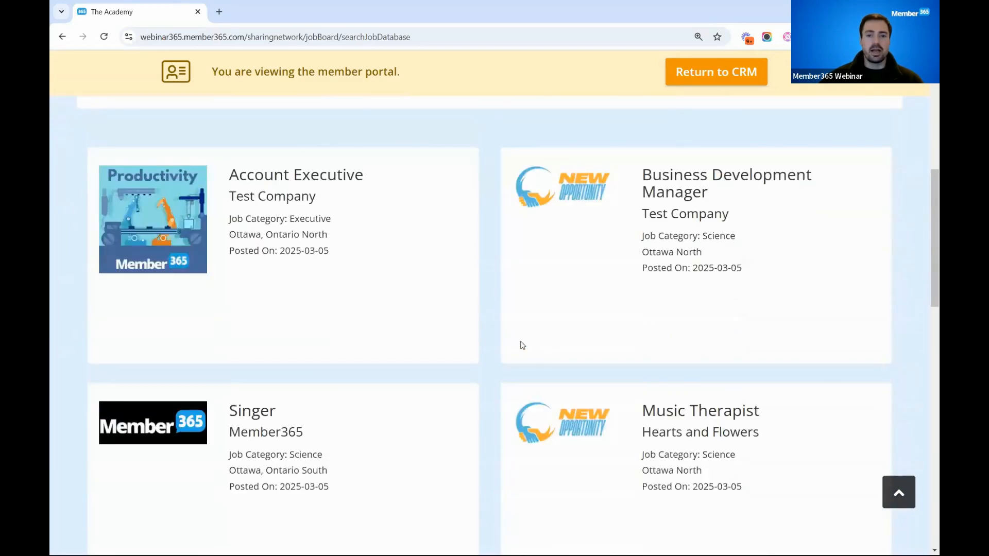
pyautogui.scroll(-6, 522, 346)
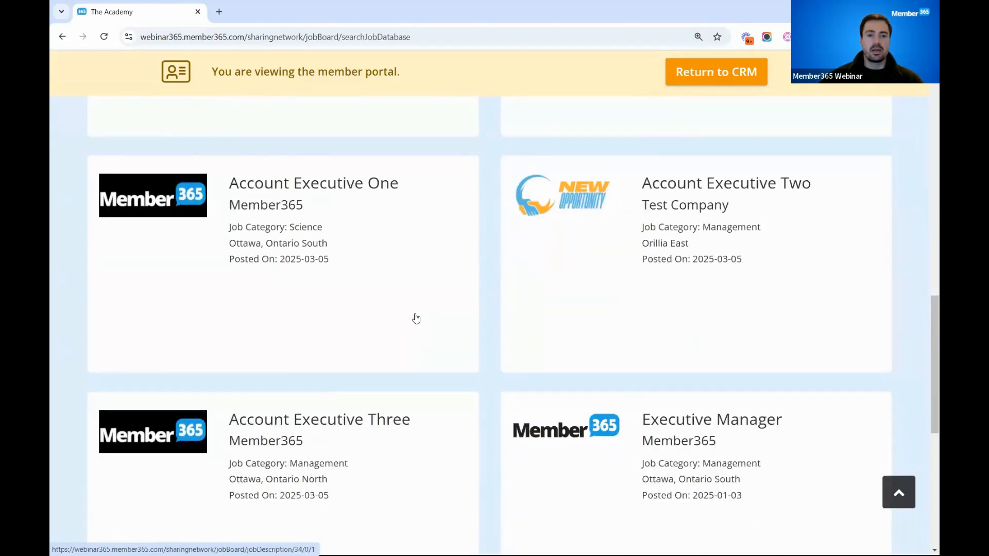
pyautogui.click(408, 331)
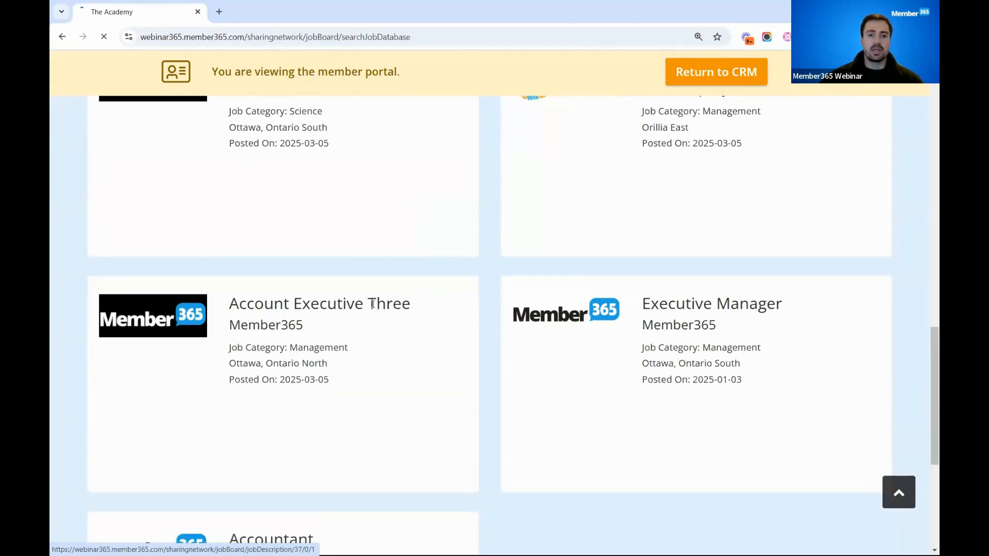
# - Review the Account Executive Three listing, test its Apply Now link, close the opened website and return to the job bank search
pyautogui.scroll(-2, 531, 395)
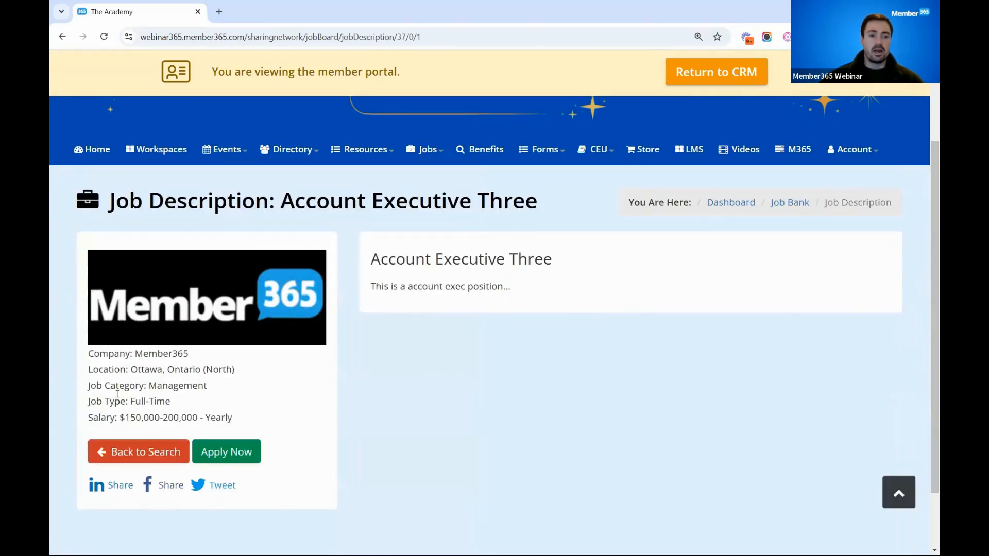
pyautogui.click(225, 453)
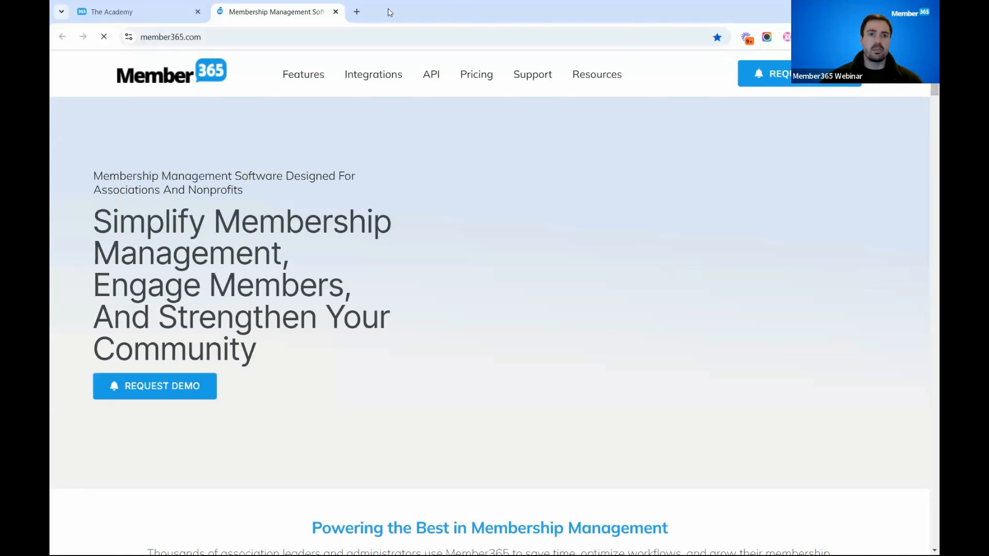
pyautogui.click(336, 13)
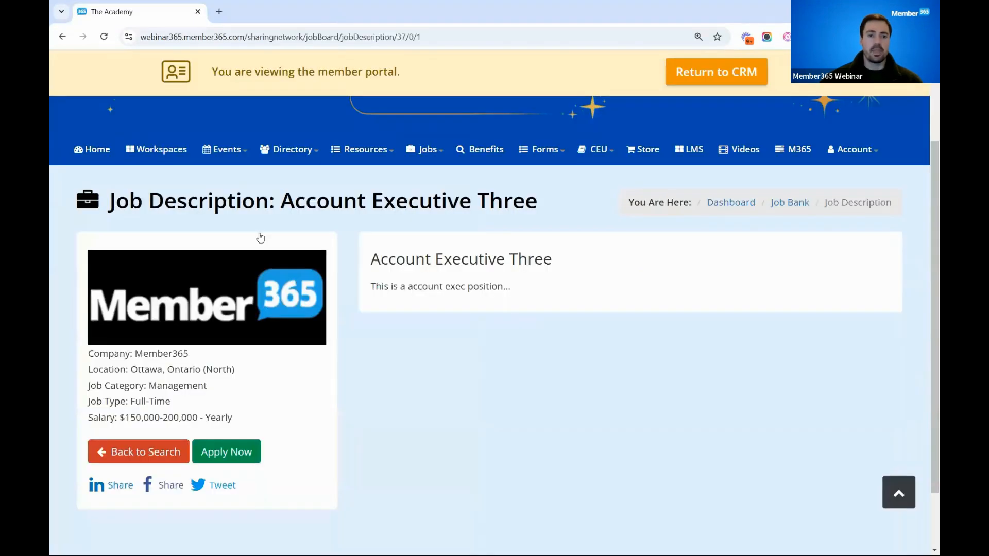
pyautogui.click(142, 453)
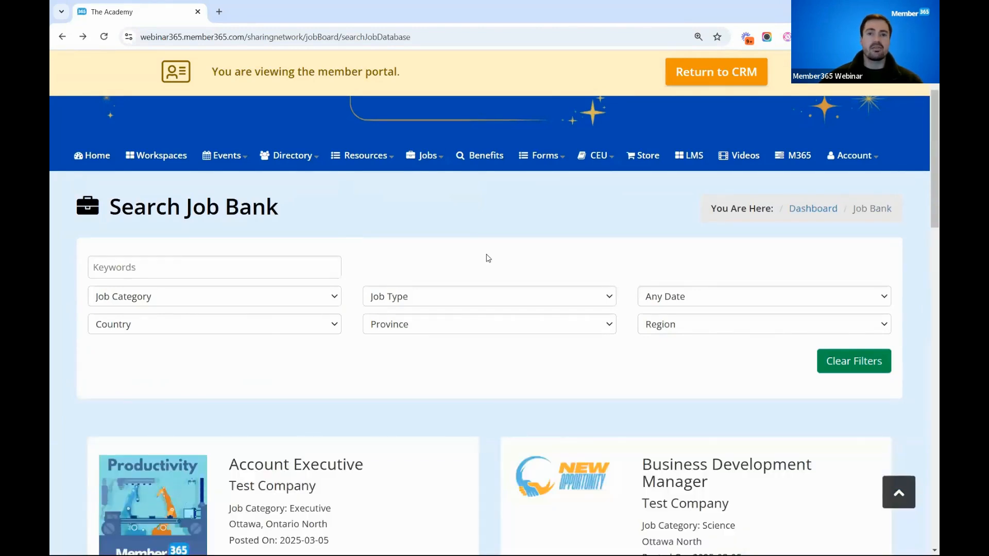
pyautogui.scroll(2, 488, 257)
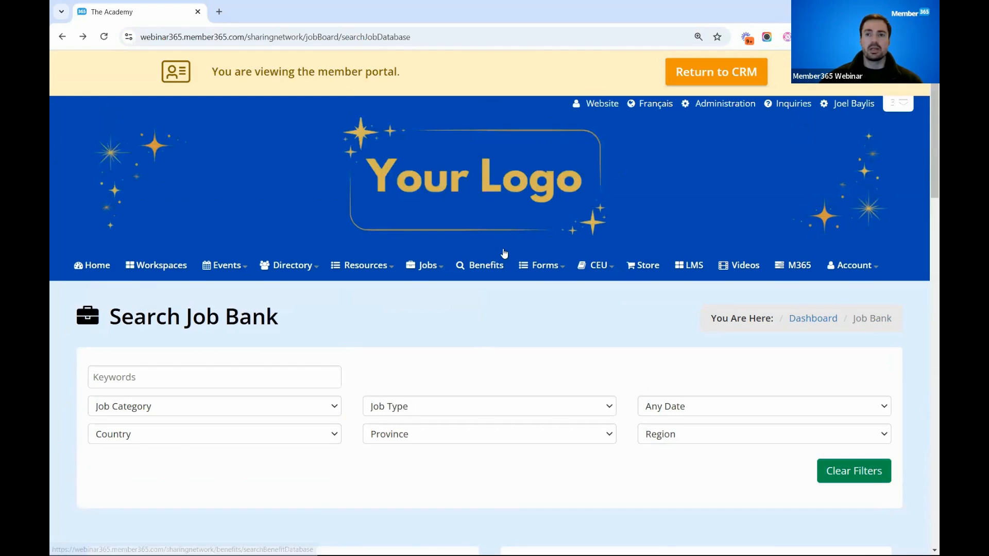
# - Return to the CRM, find the member's contact record by name and impersonate that contact
pyautogui.click(726, 75)
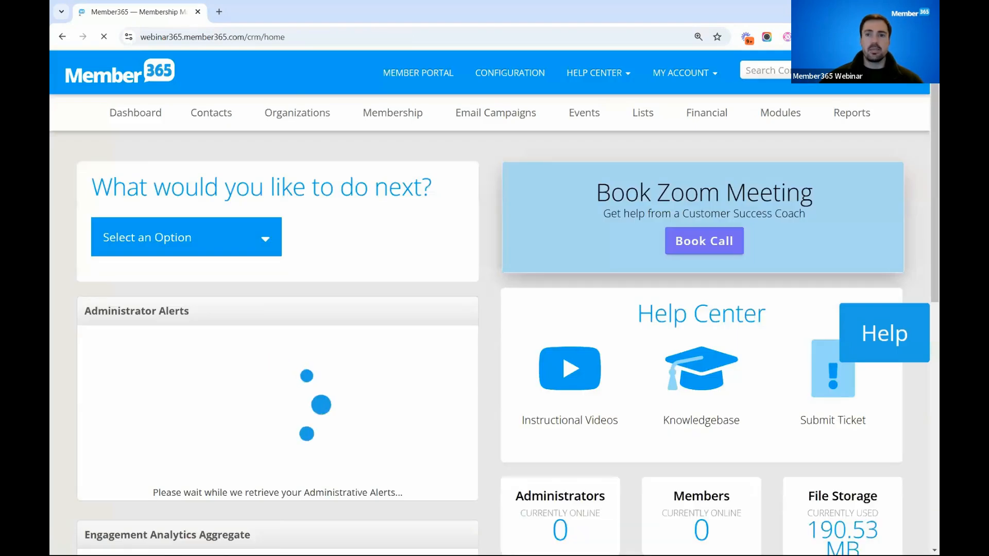
pyautogui.click(786, 72)
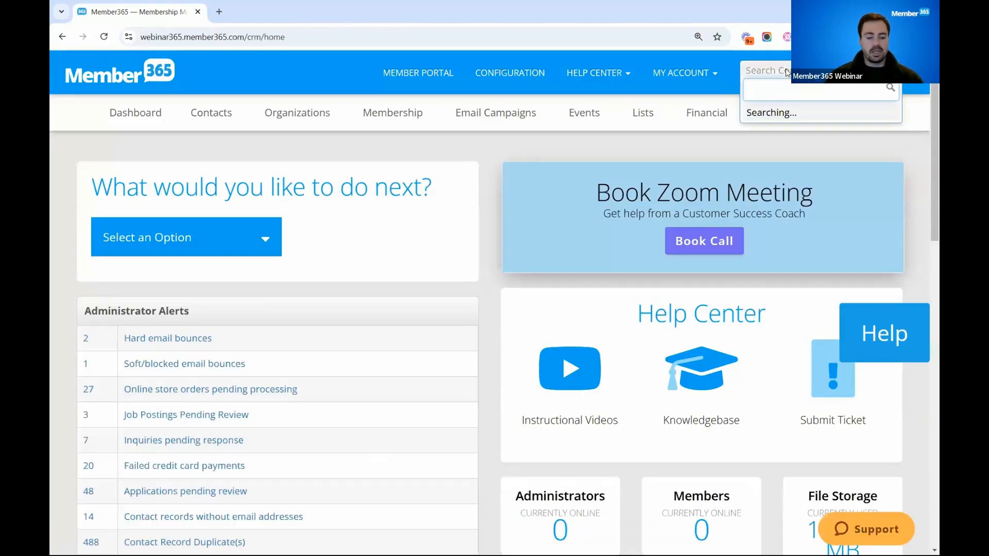
pyautogui.write('fred roger')
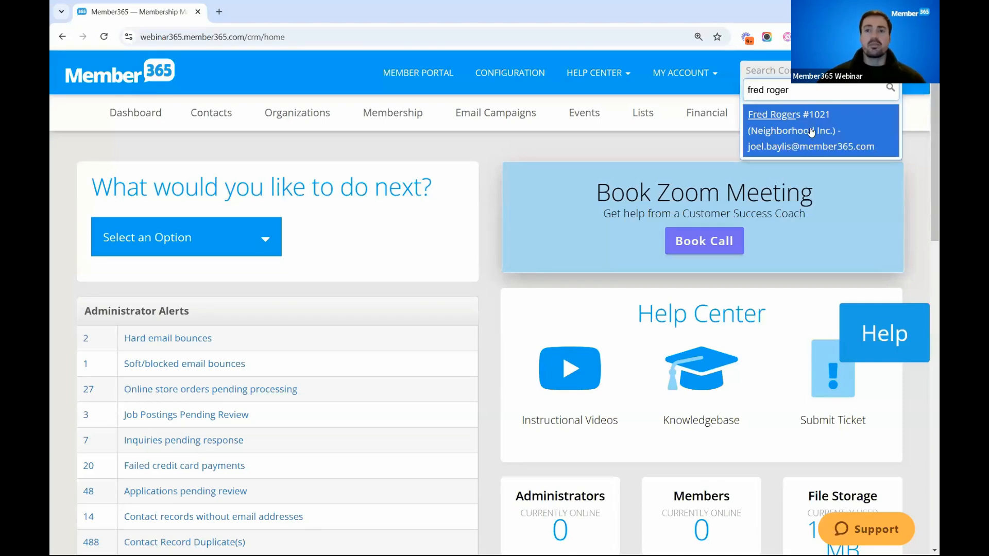
pyautogui.click(811, 131)
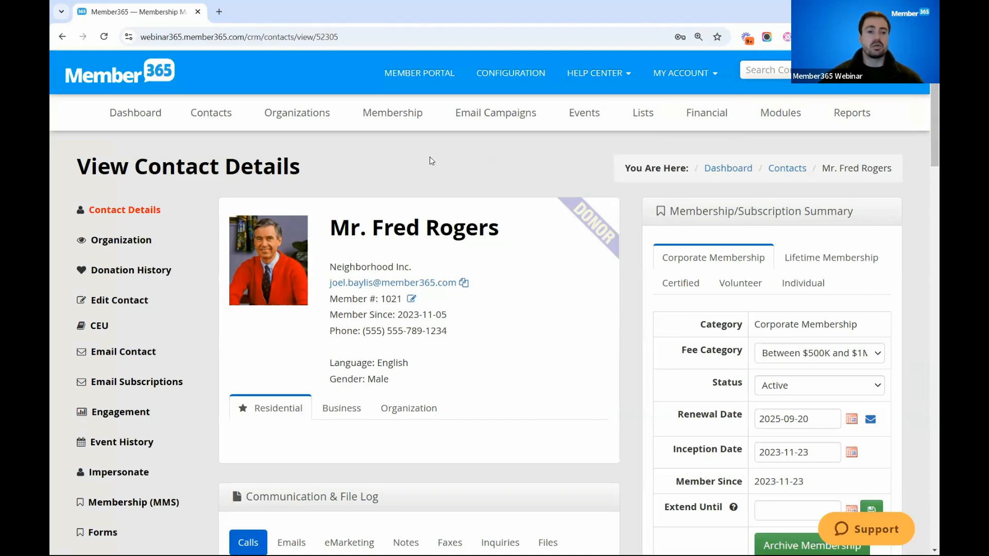
pyautogui.click(122, 475)
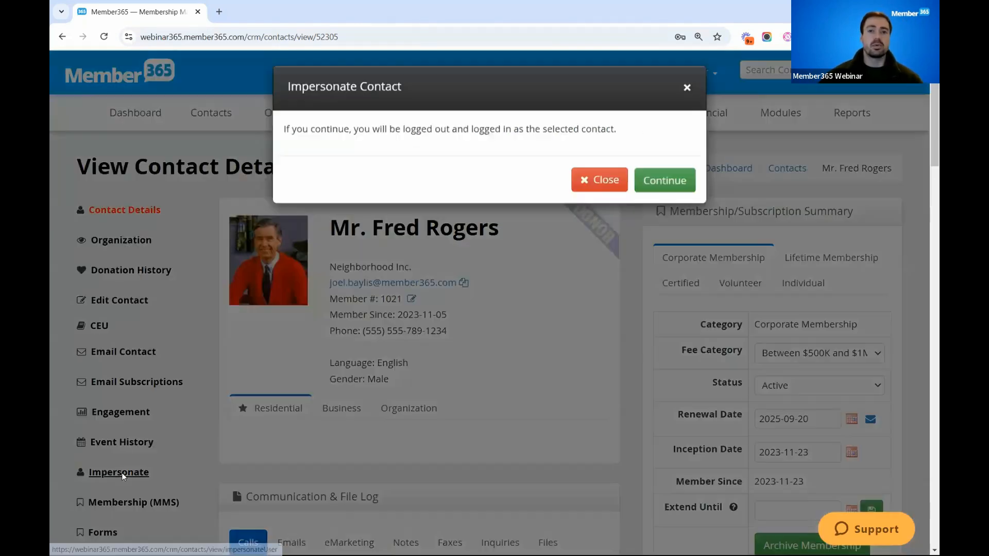
pyautogui.click(668, 189)
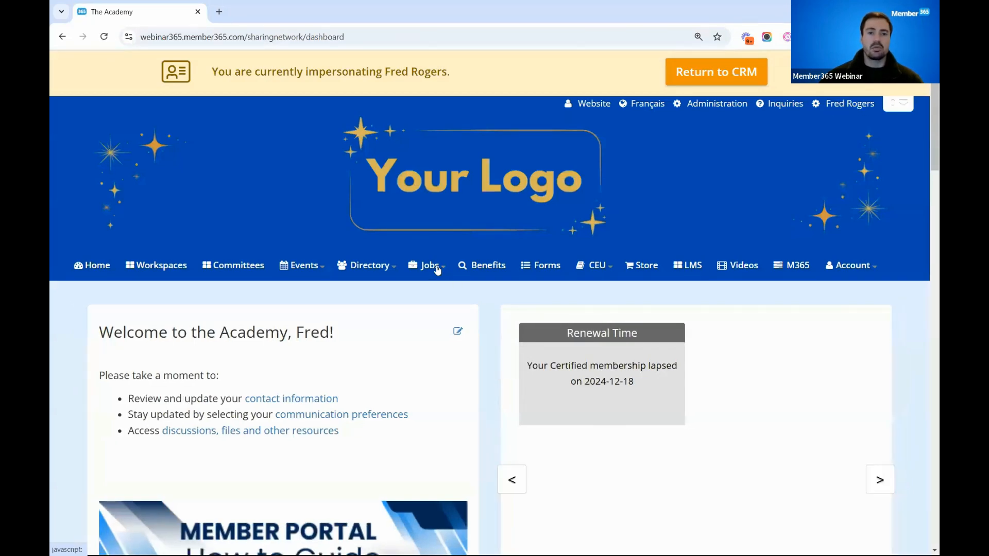
# - Open the impersonated member's job postings and look through the pending-approval Account Executive posting's form
pyautogui.click(437, 270)
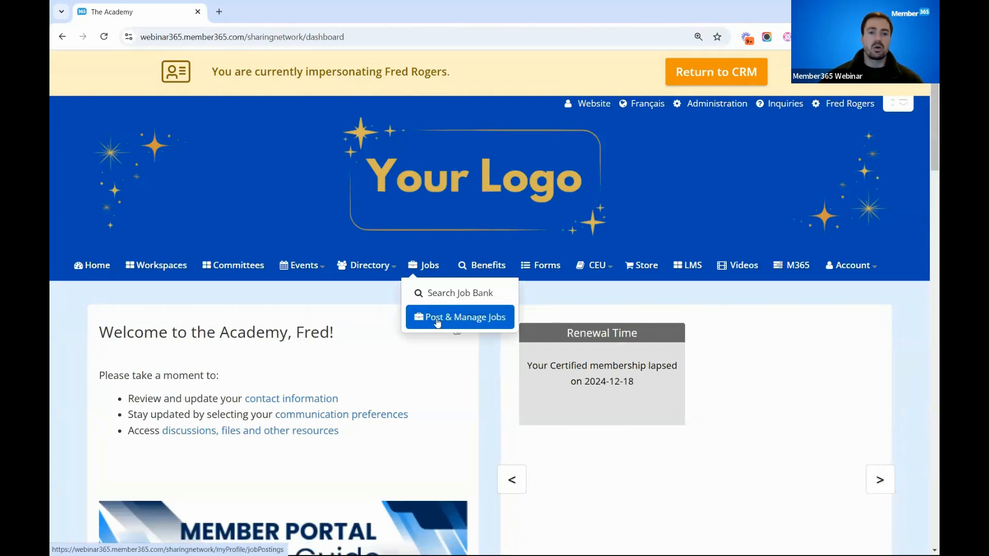
pyautogui.click(437, 319)
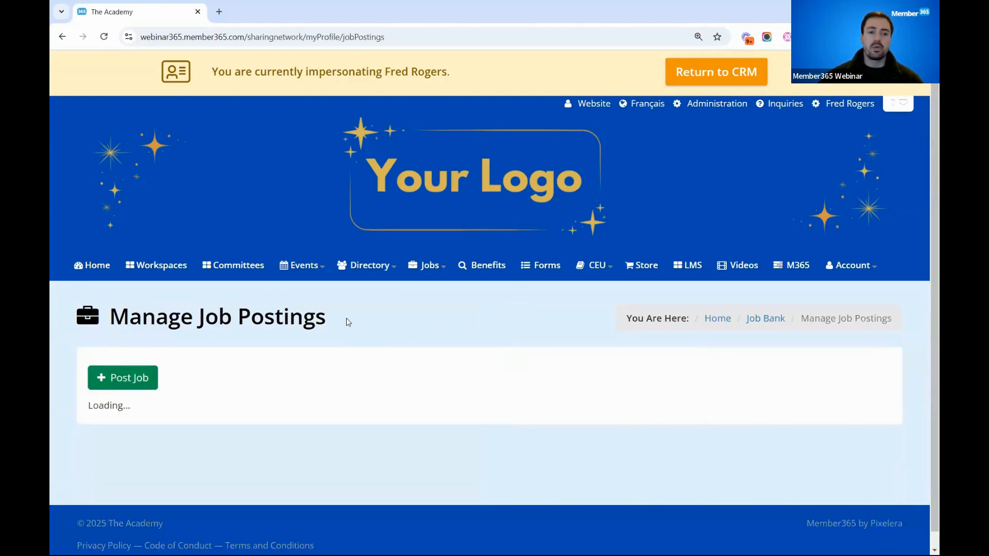
pyautogui.scroll(-2, 280, 390)
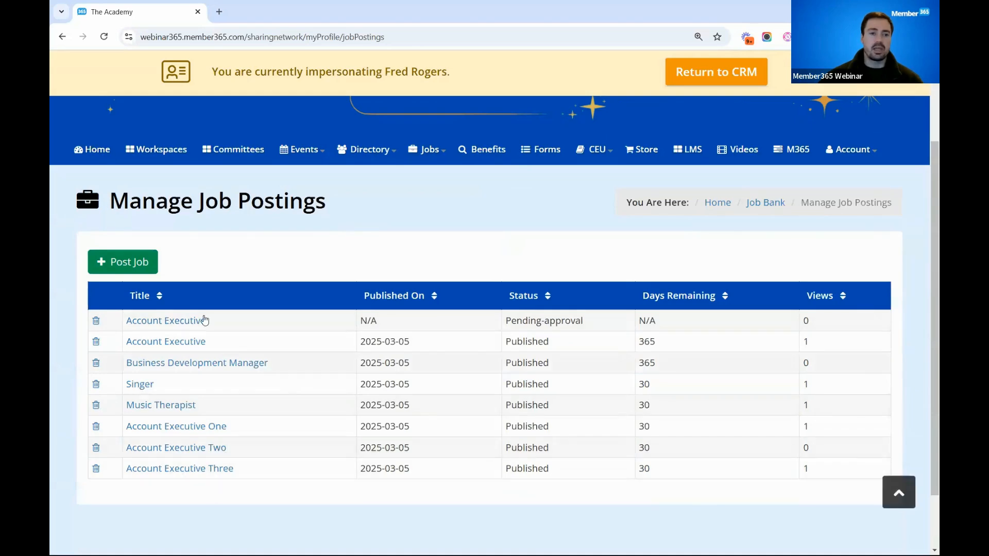
pyautogui.click(184, 324)
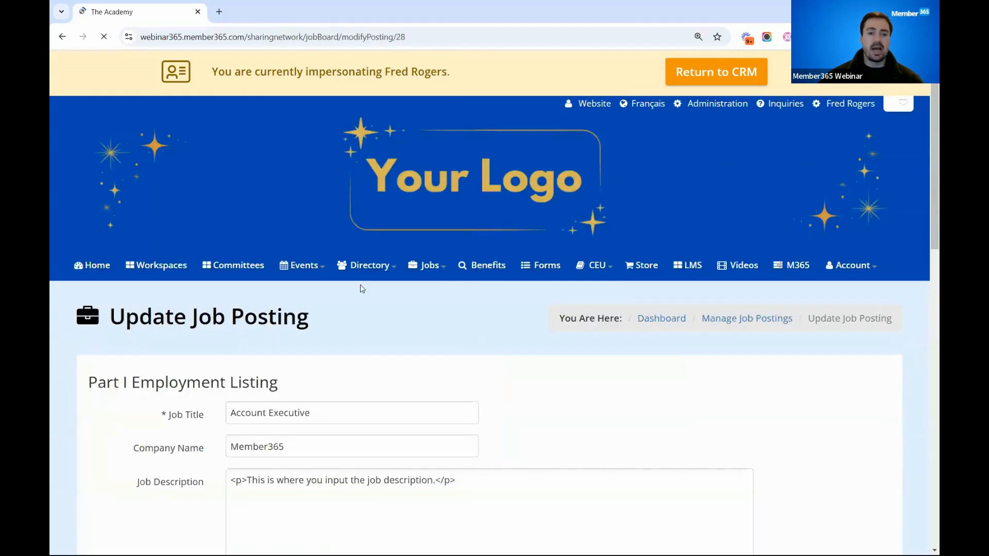
pyautogui.scroll(-2, 384, 432)
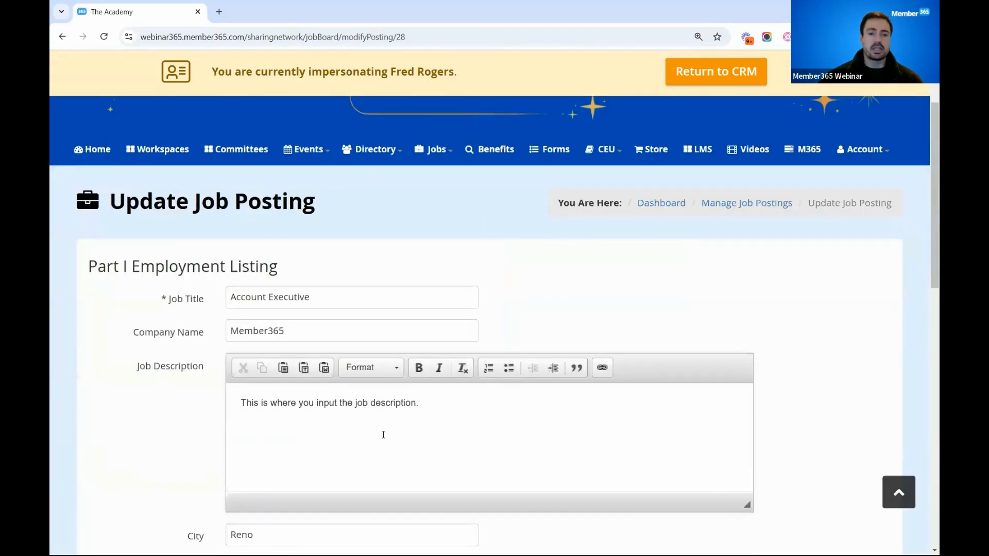
pyautogui.scroll(-5, 383, 435)
pyautogui.scroll(-2, 382, 439)
pyautogui.scroll(7, 382, 439)
# - Go back to the member's job postings management page and start a new job posting
pyautogui.moveTo(437, 151)
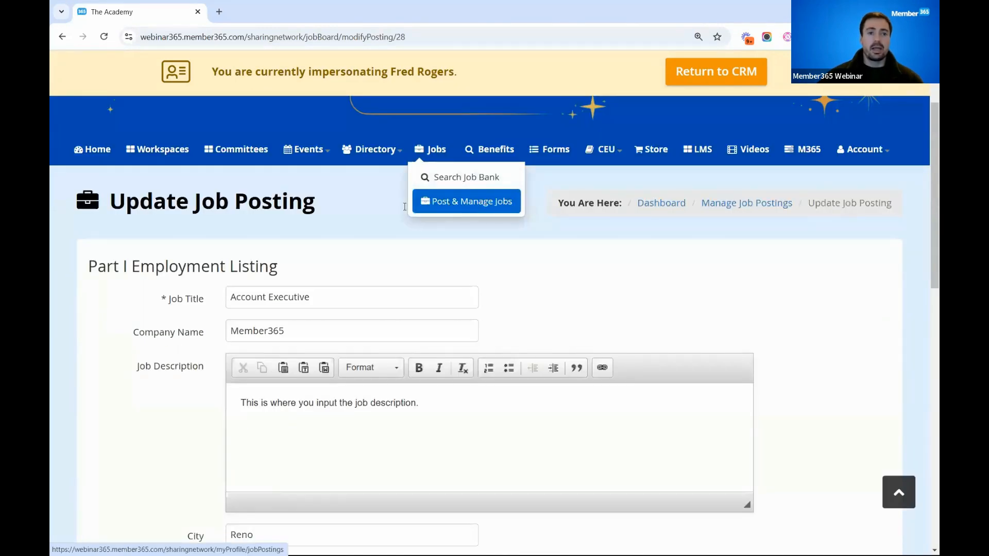
pyautogui.click(433, 202)
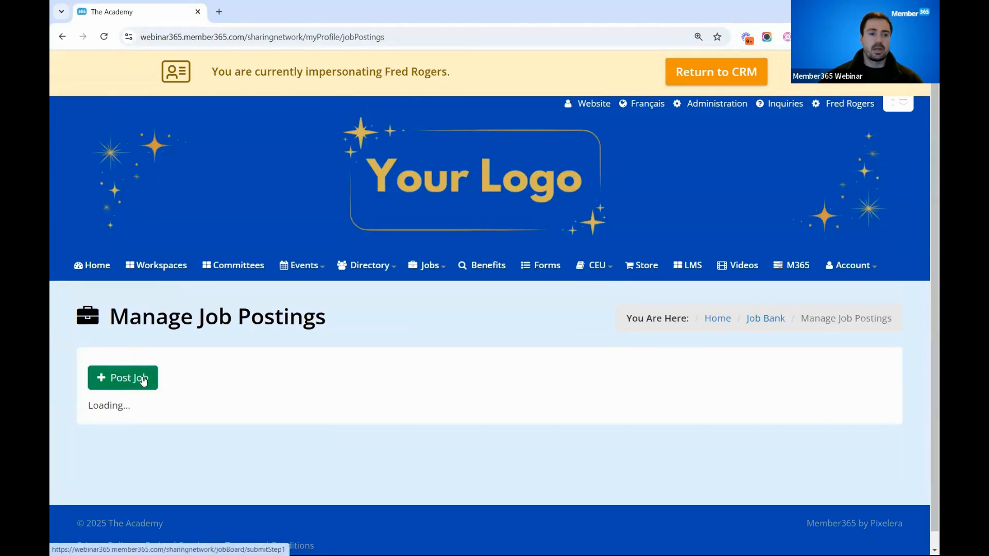
pyautogui.click(139, 381)
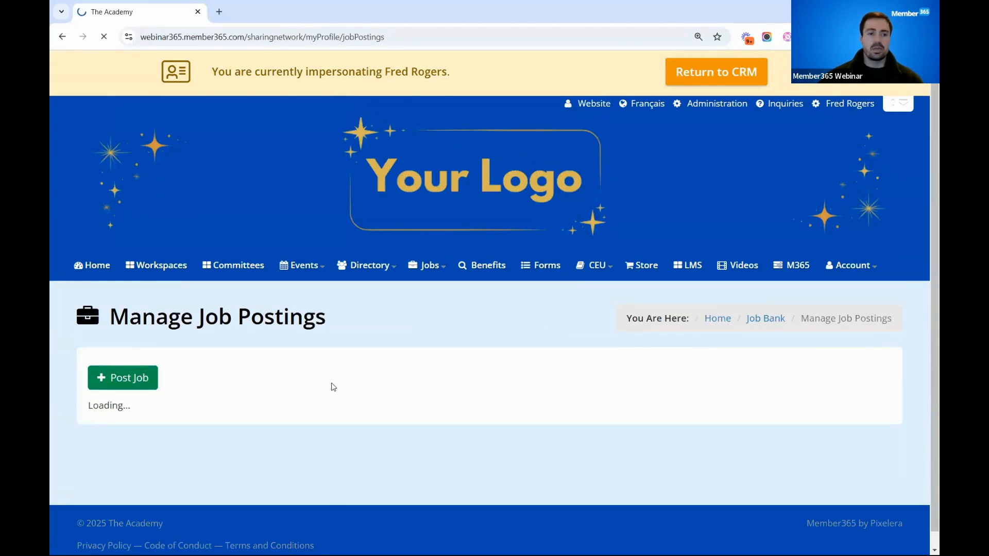
pyautogui.scroll(-2, 378, 354)
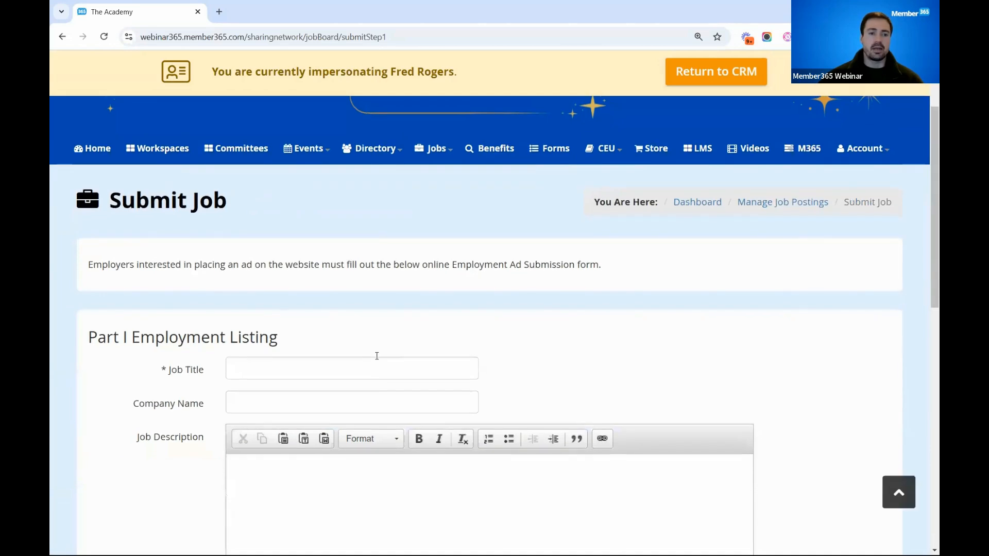
pyautogui.scroll(-1, 244, 300)
# - Title the job Account Executive Four, set the company to Test Company and enter "description..." as the job description
pyautogui.click(264, 311)
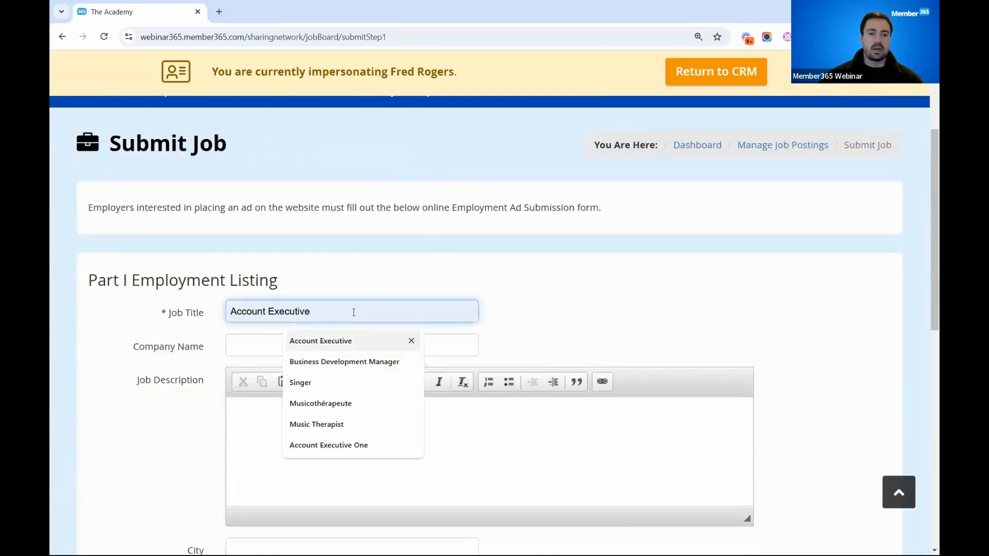
pyautogui.press('Return')
pyautogui.write('Four')
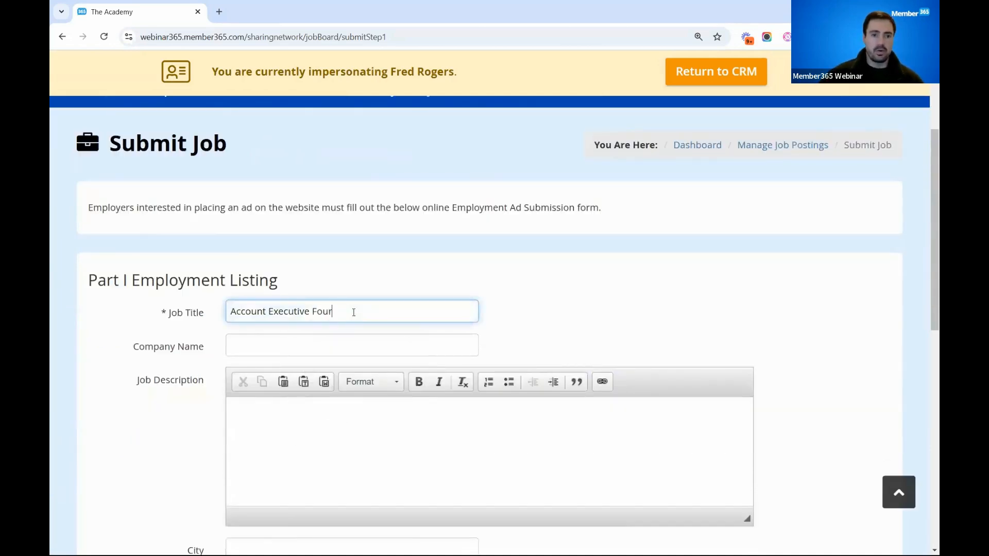
pyautogui.click(318, 342)
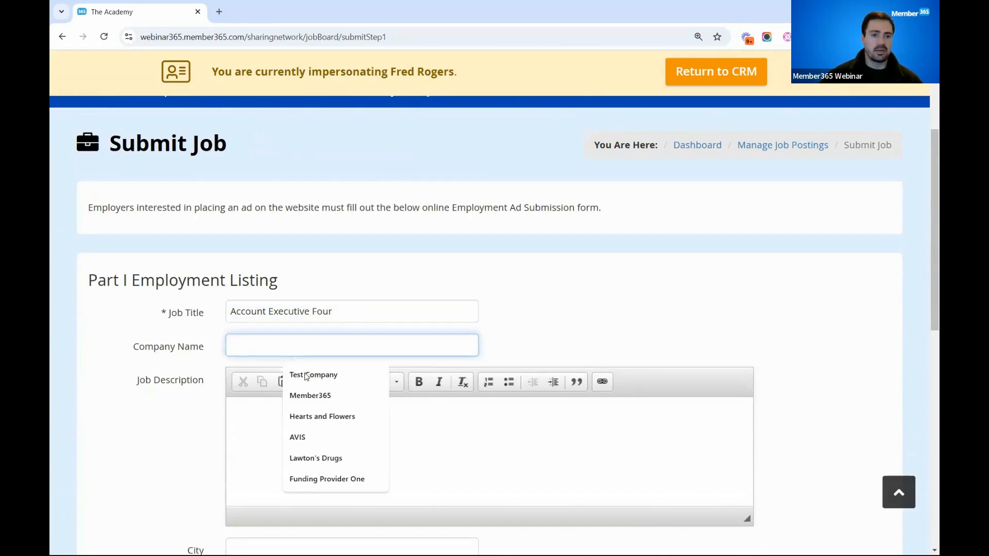
pyautogui.click(306, 375)
pyautogui.click(283, 418)
pyautogui.write('description')
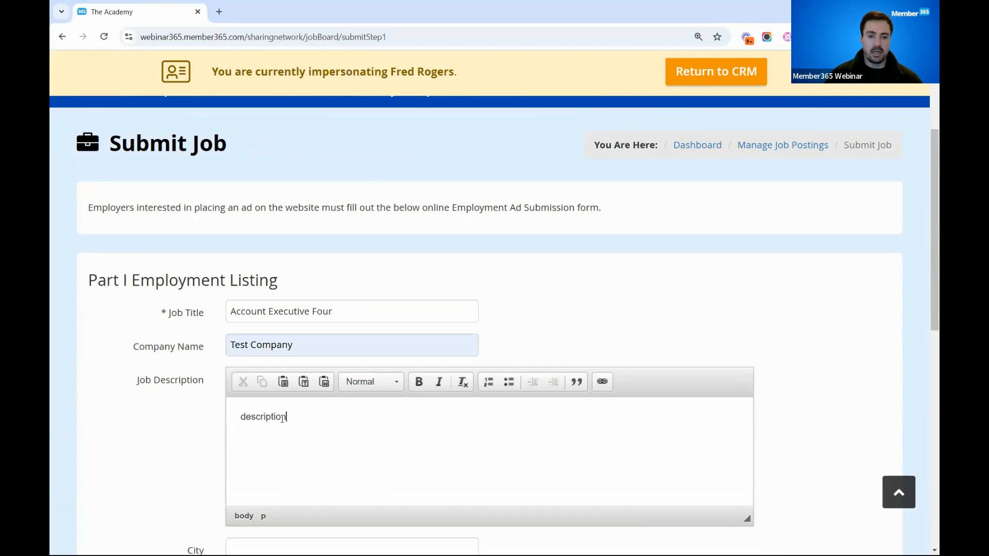
# - Set the job's location to city Orillia, country Belarus and region North
pyautogui.scroll(-1, 201, 361)
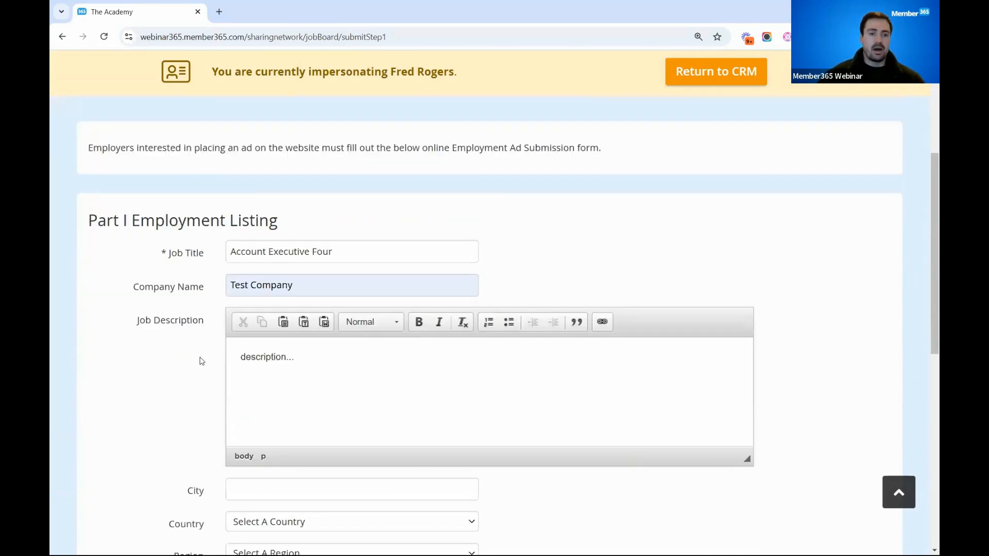
pyautogui.scroll(-2, 247, 373)
pyautogui.click(257, 374)
pyautogui.click(278, 425)
pyautogui.click(278, 408)
pyautogui.click(278, 387)
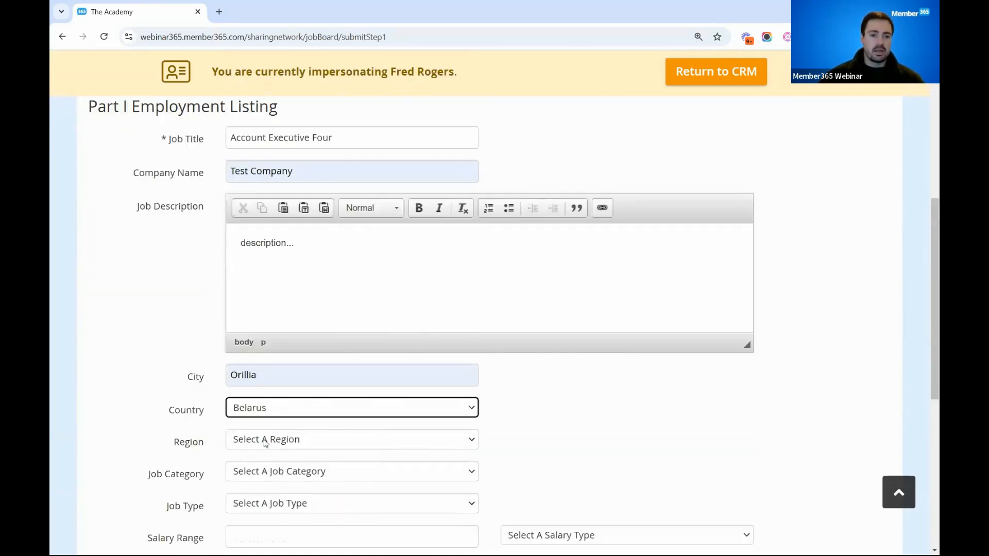
pyautogui.click(266, 443)
pyautogui.click(262, 473)
# - Set the job category to Science and the job type to Contract
pyautogui.click(264, 474)
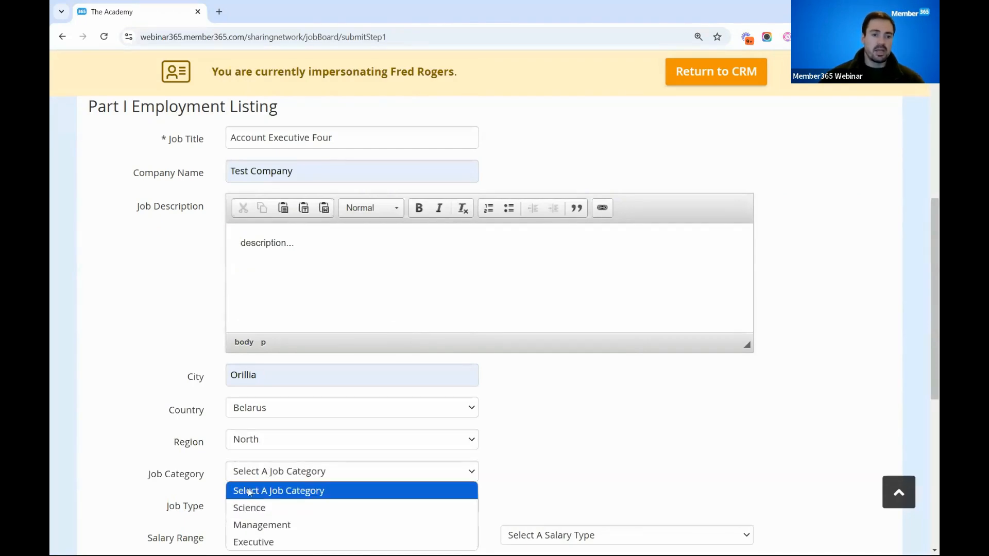
pyautogui.click(249, 507)
pyautogui.scroll(-3, 270, 388)
pyautogui.click(261, 332)
pyautogui.click(260, 367)
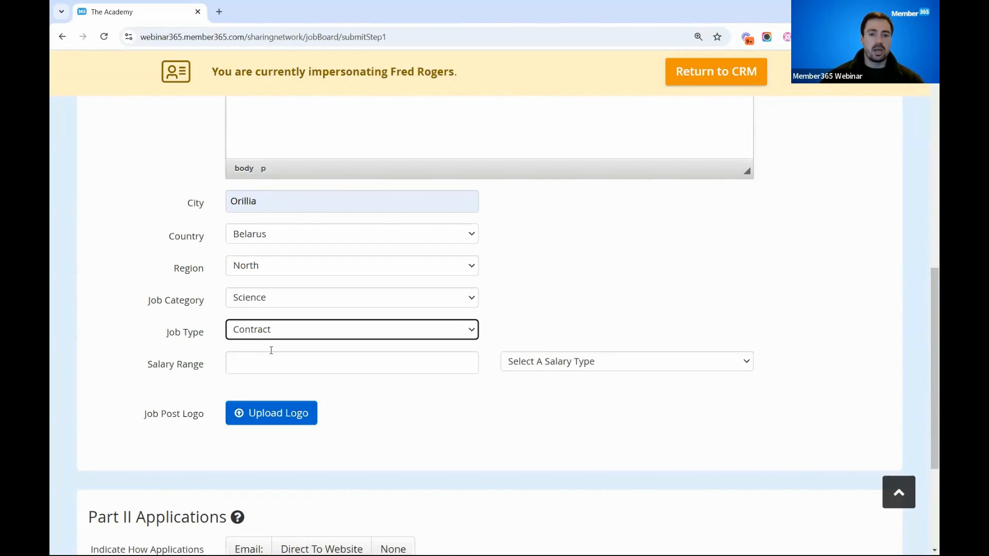
# - Set the salary range to 150,000-200,000 with the Yearly salary type
pyautogui.click(273, 370)
pyautogui.click(312, 391)
pyautogui.click(565, 367)
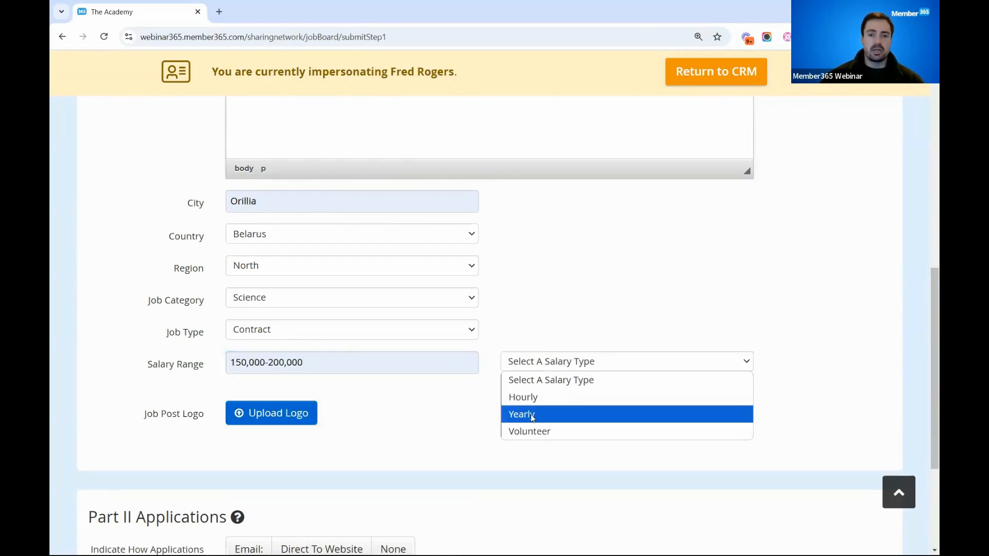
pyautogui.click(532, 418)
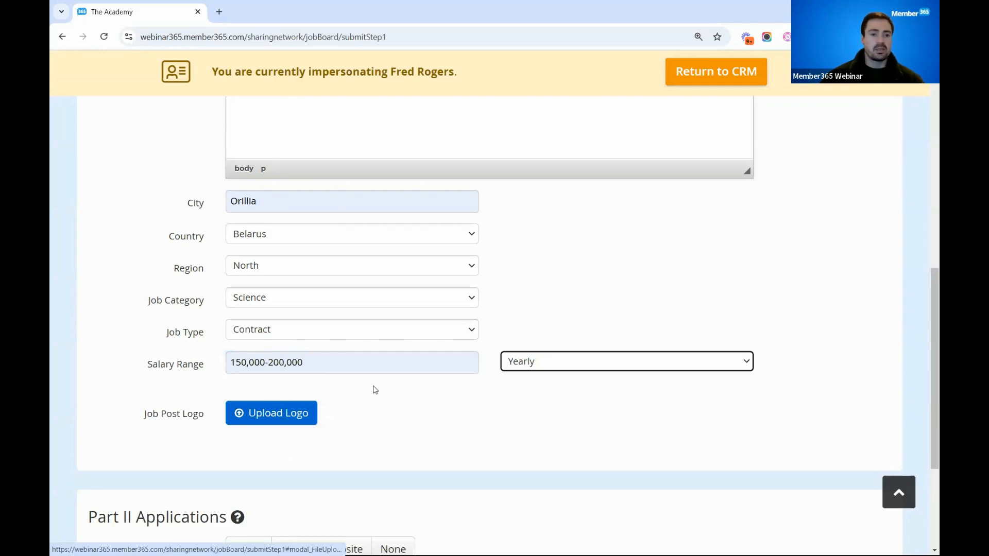
# - Set application handling to None and proceed to the order confirmation to review the advertisement fee and payment methods
pyautogui.scroll(-1, 360, 320)
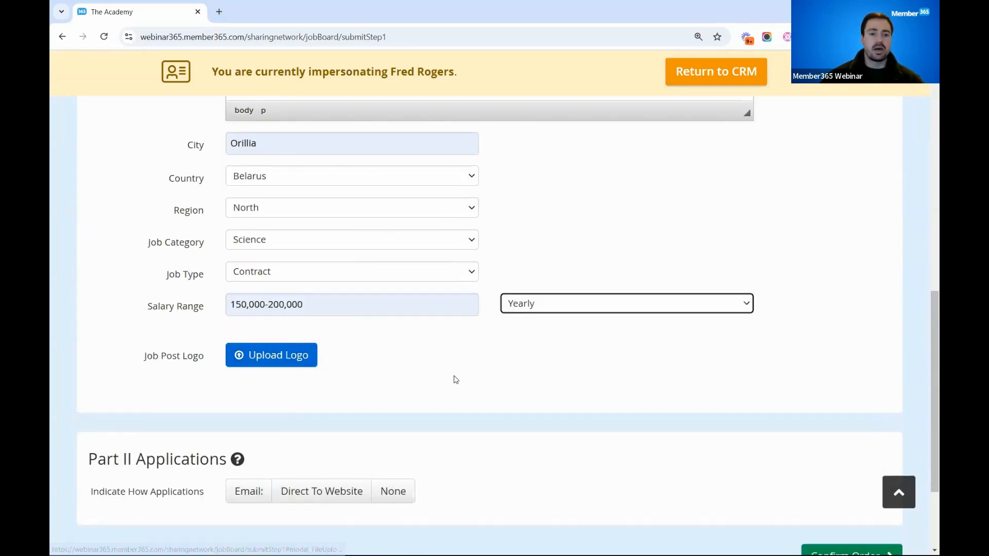
pyautogui.scroll(-1, 402, 437)
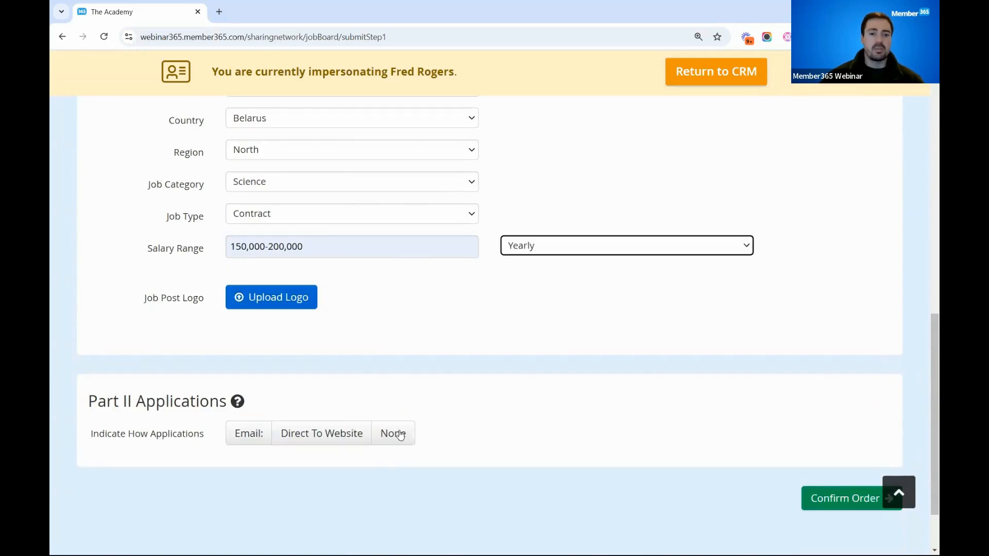
pyautogui.click(401, 436)
pyautogui.click(824, 501)
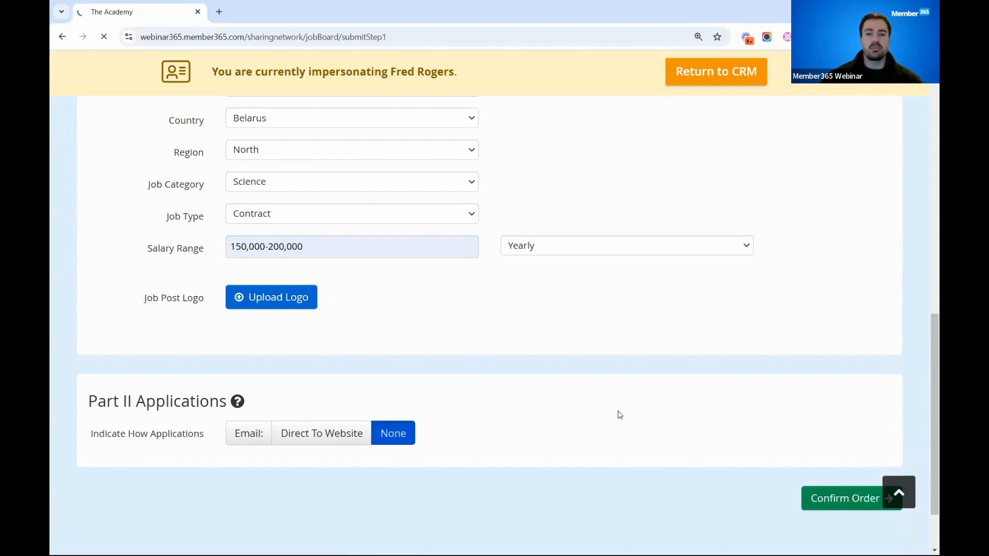
pyautogui.scroll(-3, 918, 379)
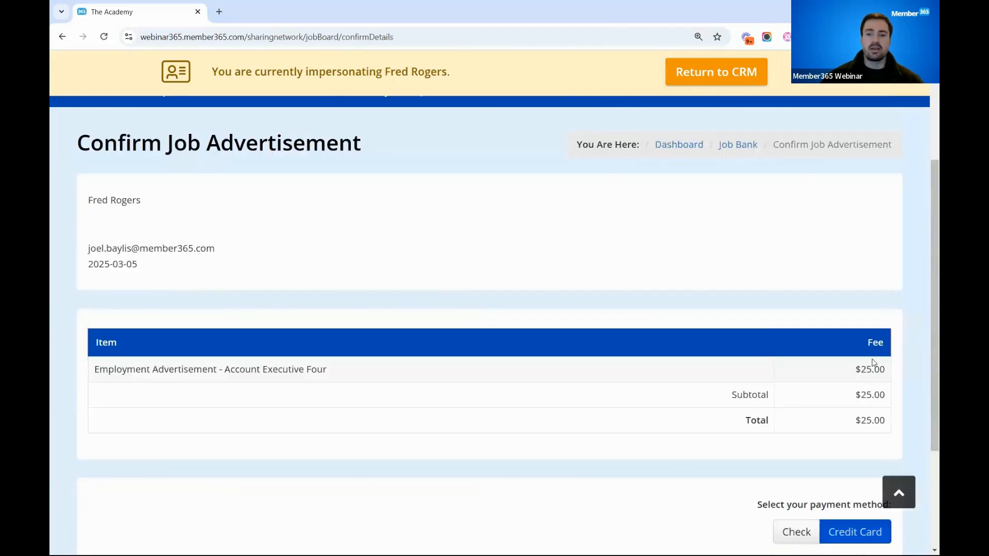
pyautogui.scroll(-2, 861, 396)
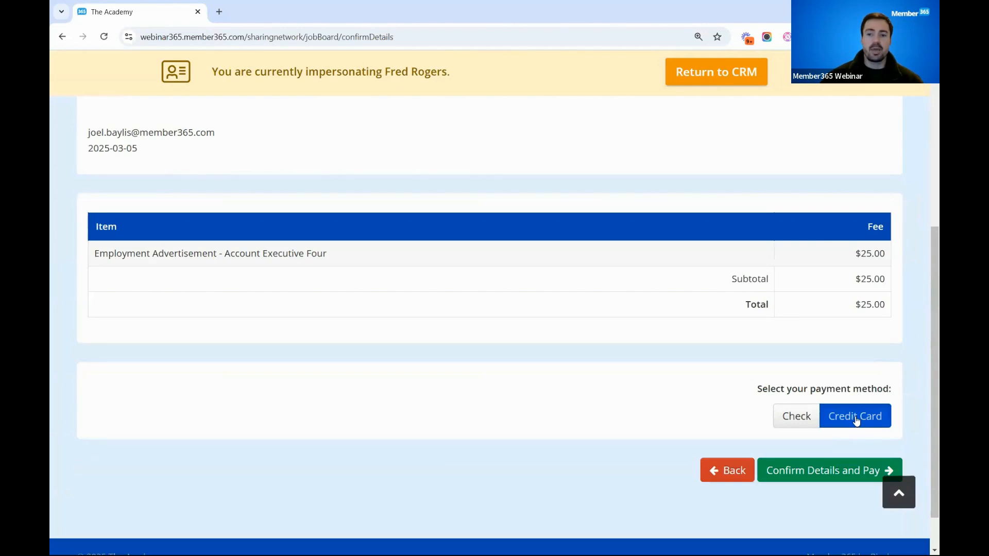
# - Choose check as the payment method, confirm the Account Executive Four order and review the payment mailing instructions
pyautogui.click(799, 417)
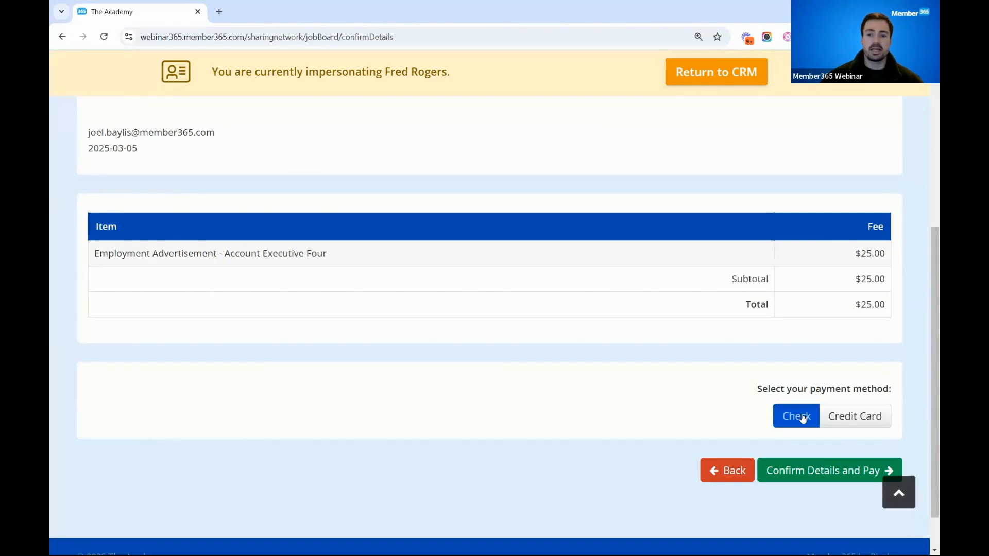
pyautogui.click(796, 471)
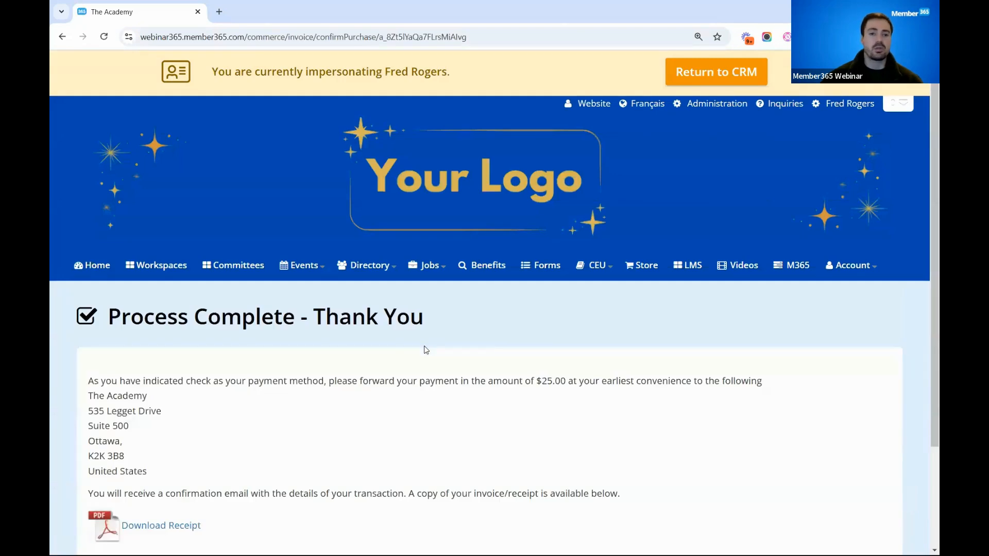
pyautogui.scroll(-1, 381, 344)
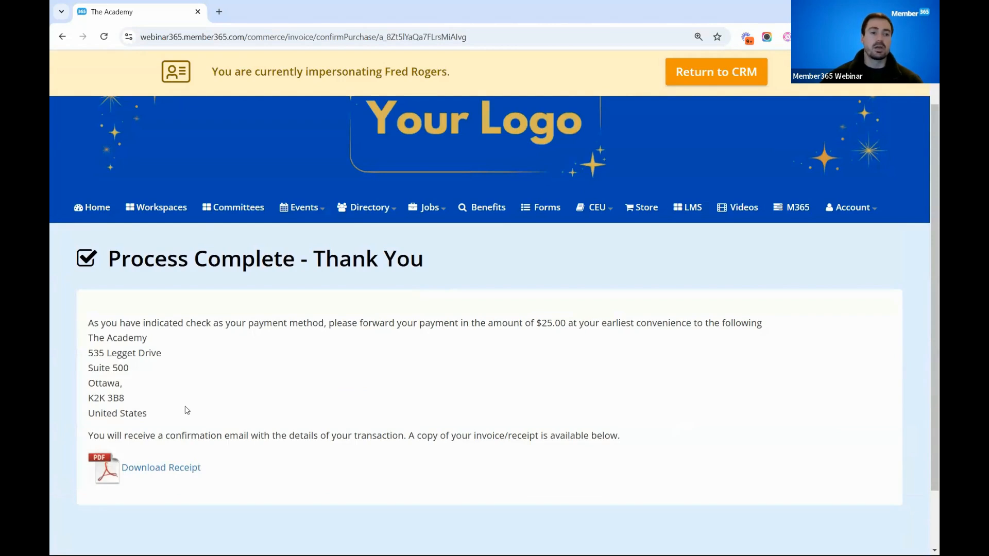
pyautogui.tripleClick(156, 409)
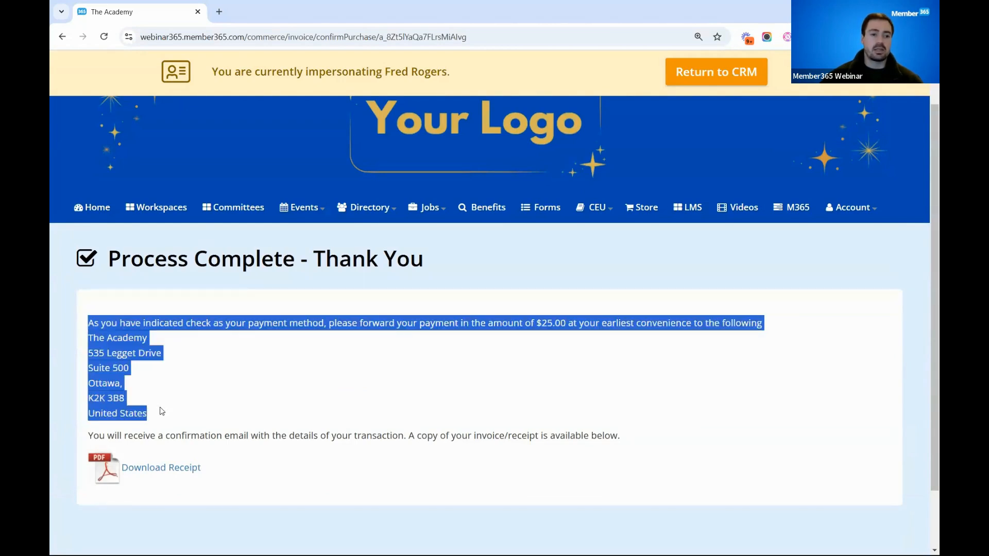
pyautogui.click(195, 394)
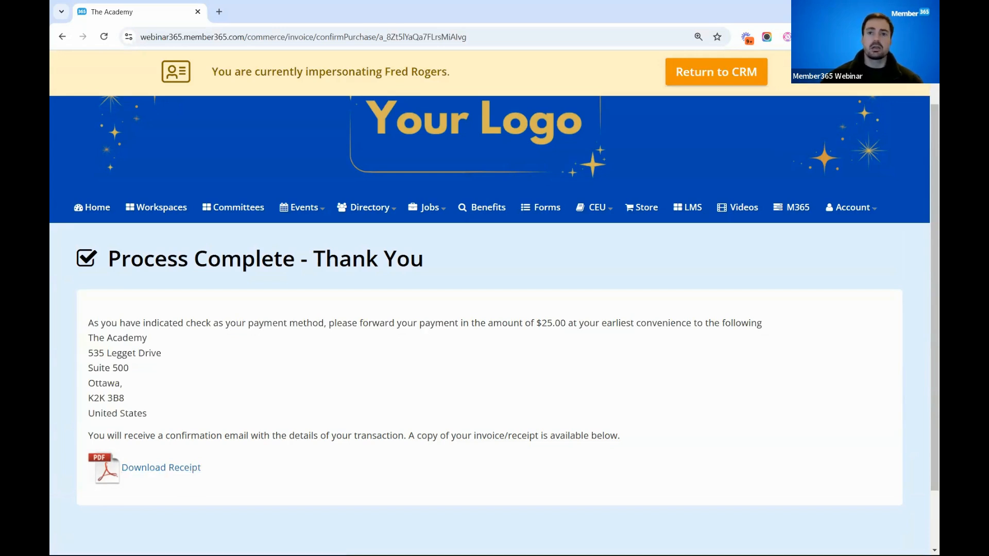
# - End the member impersonation by returning to the CRM and open the job board management list
pyautogui.click(711, 81)
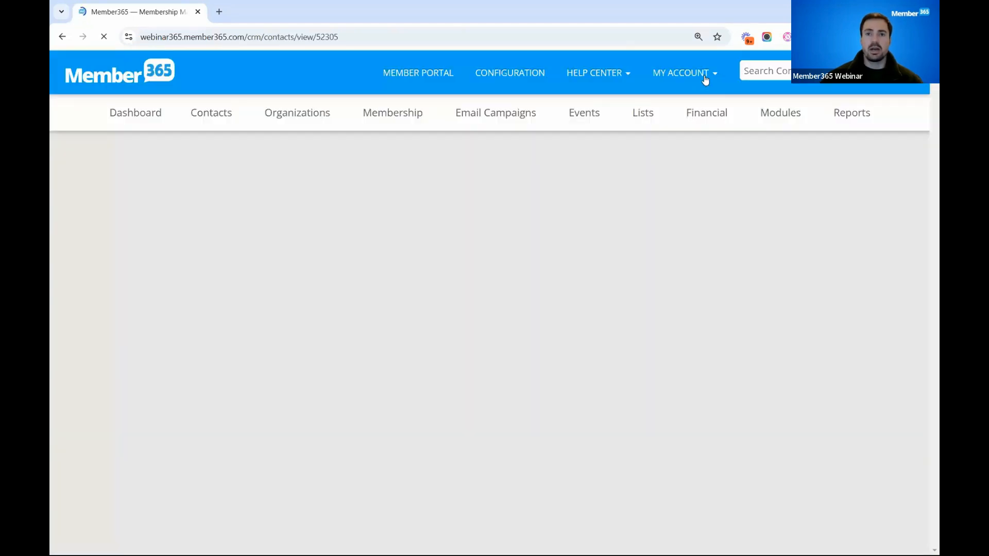
pyautogui.click(704, 76)
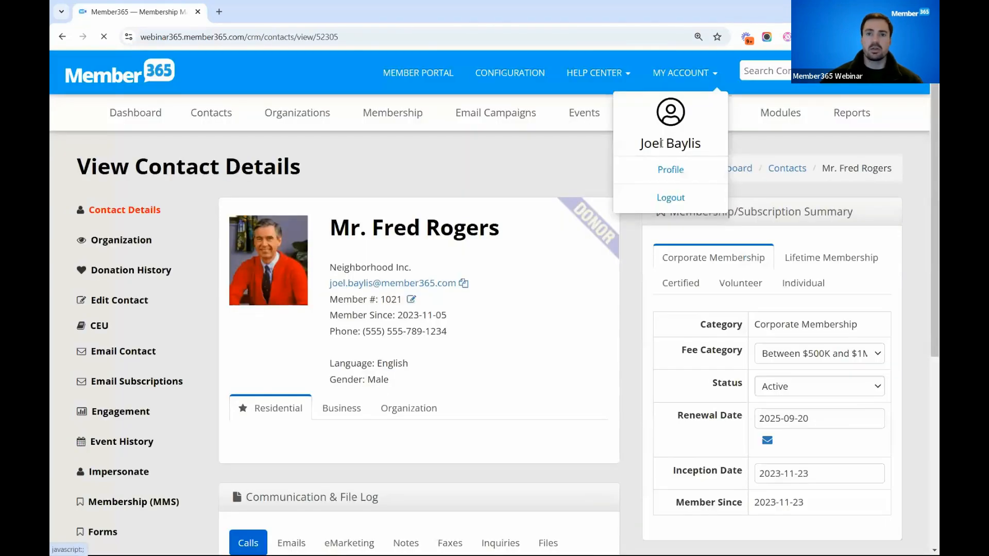
pyautogui.click(549, 158)
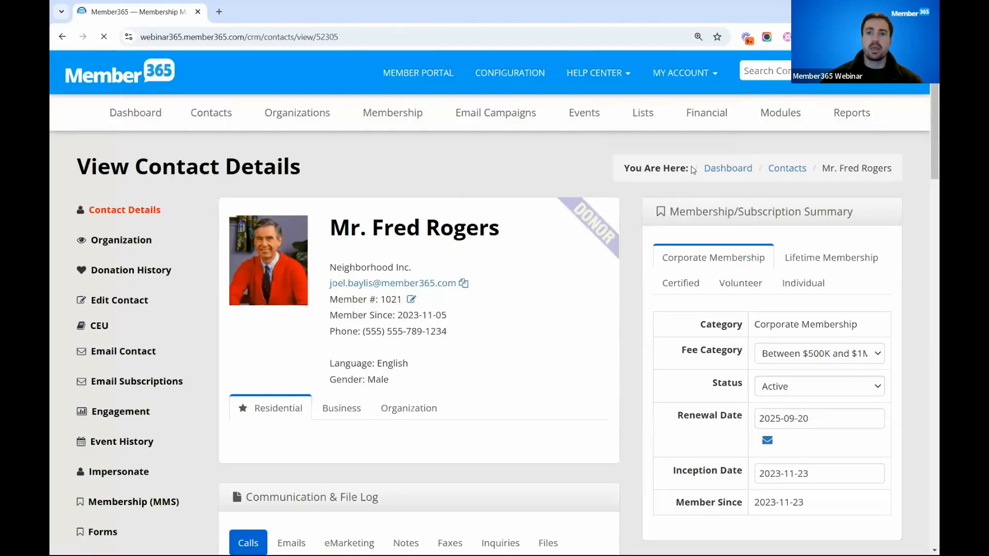
pyautogui.click(789, 115)
pyautogui.moveTo(772, 362)
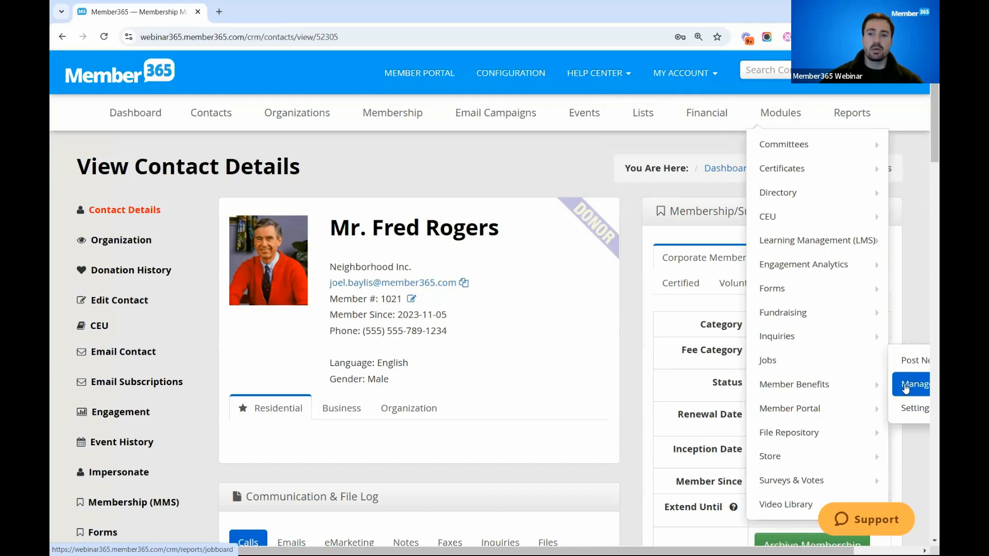
pyautogui.click(905, 385)
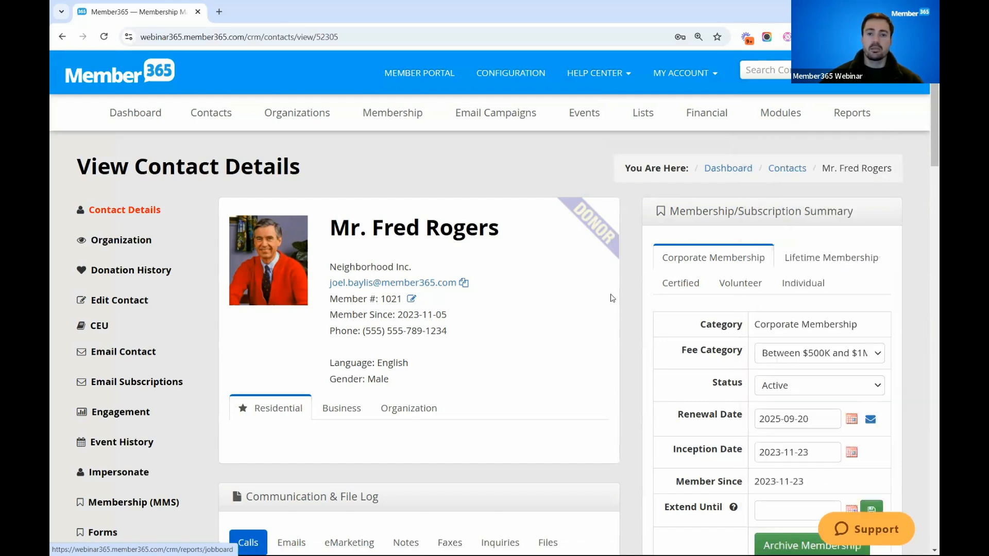
# - Review the active job postings and the expired job postings on the job board
pyautogui.scroll(-2, 63, 405)
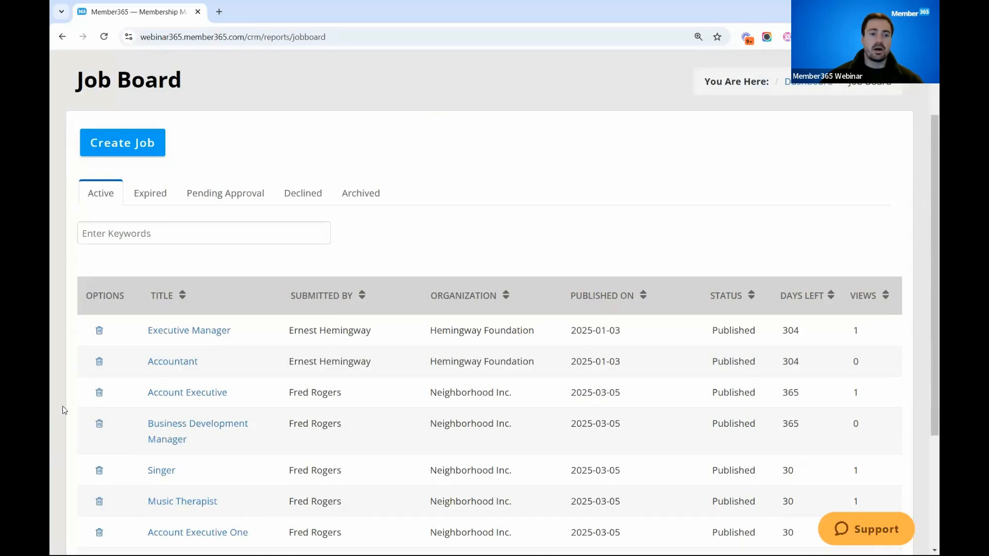
pyautogui.scroll(-2, 110, 386)
pyautogui.scroll(-1, 111, 384)
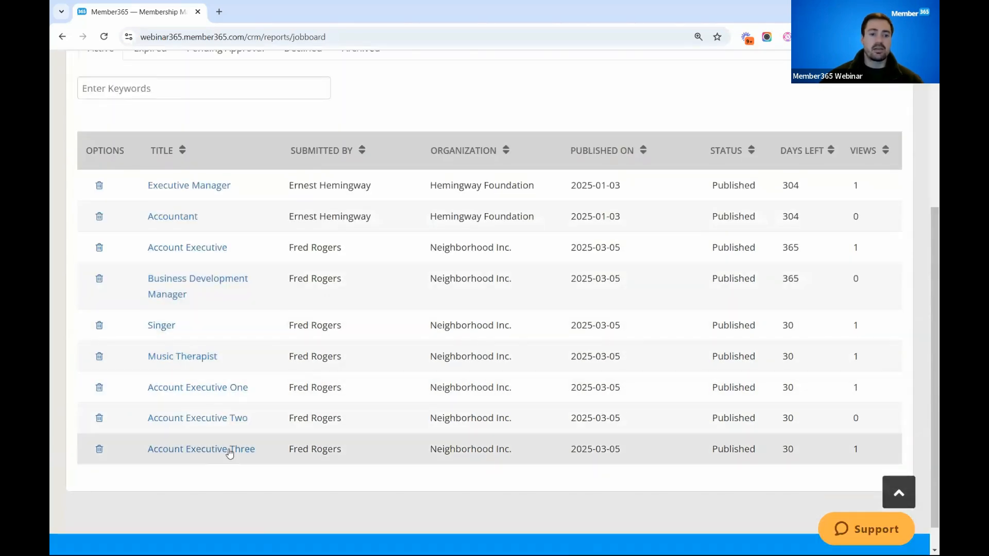
pyautogui.scroll(2, 230, 453)
pyautogui.click(150, 158)
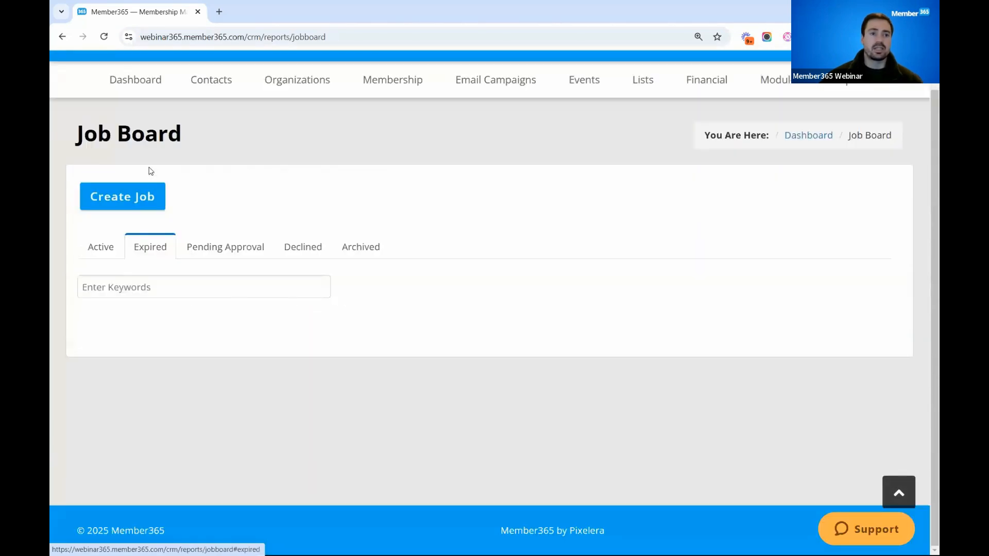
pyautogui.scroll(-1, 187, 248)
pyautogui.scroll(-1, 191, 250)
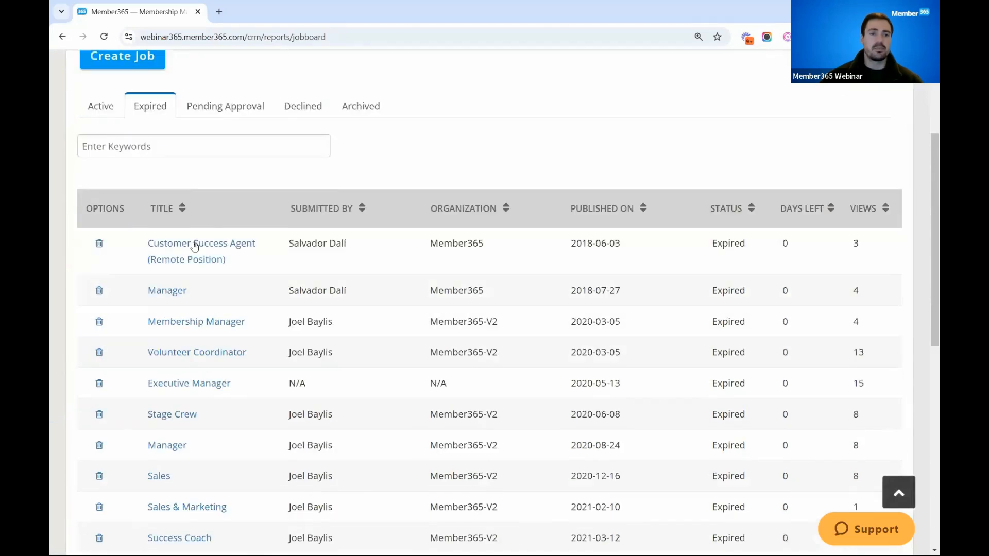
pyautogui.scroll(2, 208, 234)
# - Open the Account Executive Four posting pending approval, review its details and approve it as a listing
pyautogui.click(217, 223)
pyautogui.scroll(-1, 119, 267)
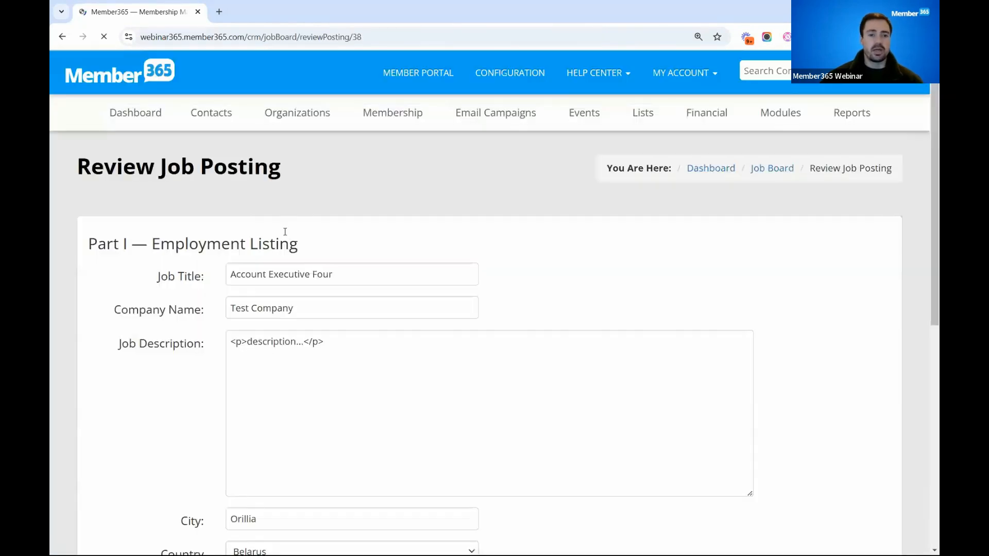
pyautogui.scroll(-3, 278, 247)
pyautogui.scroll(-8, 227, 247)
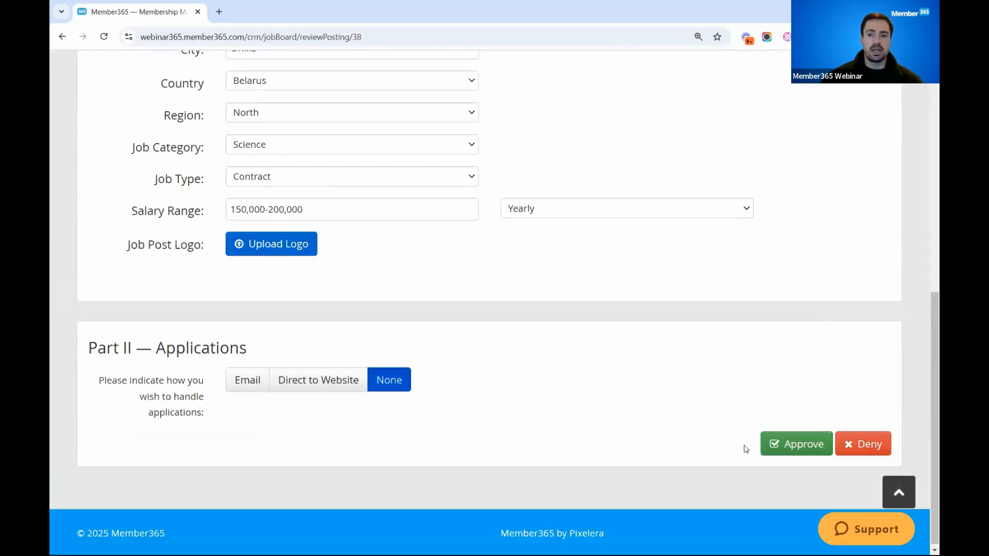
pyautogui.click(796, 444)
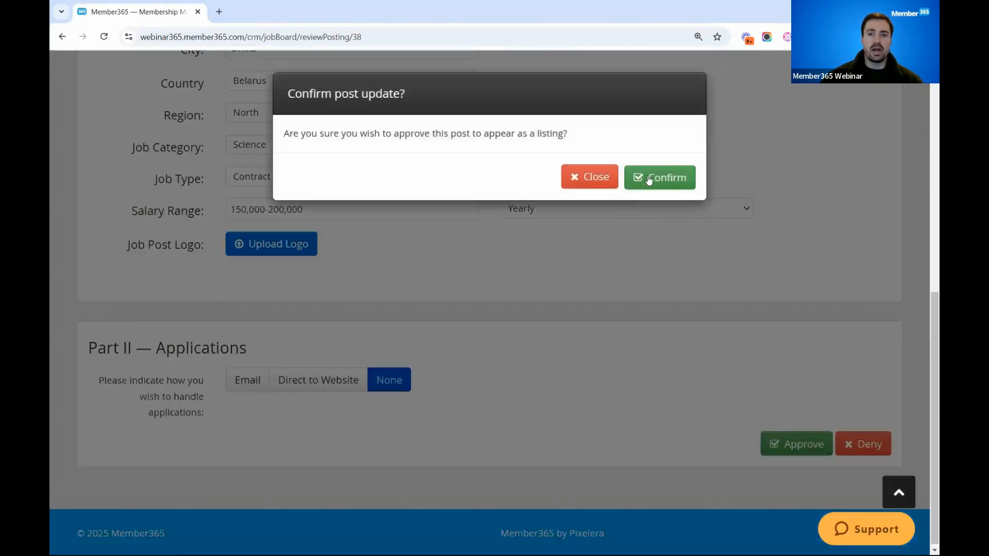
pyautogui.click(647, 172)
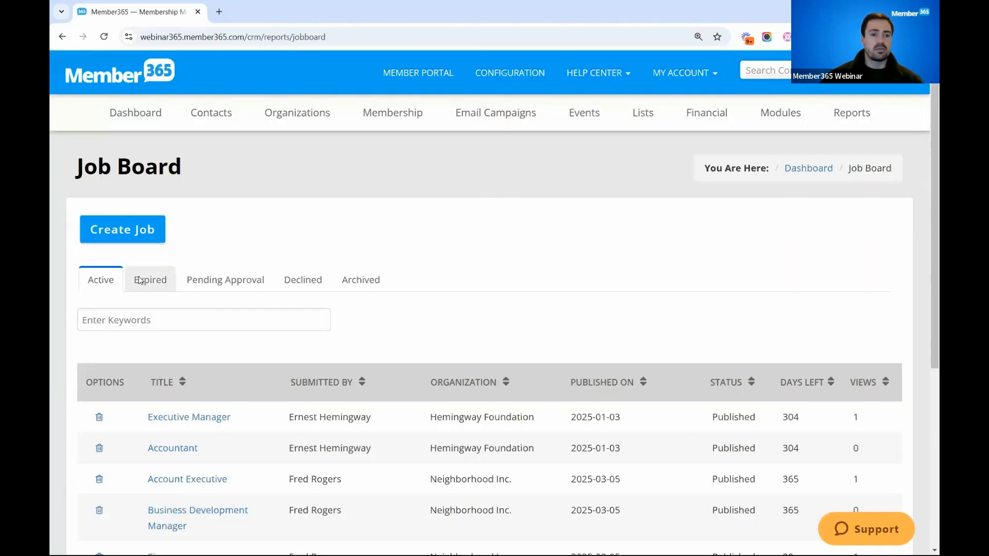
# - Check the active listings for Account Executive Four and view the declined and archived job postings
pyautogui.scroll(-6, 162, 353)
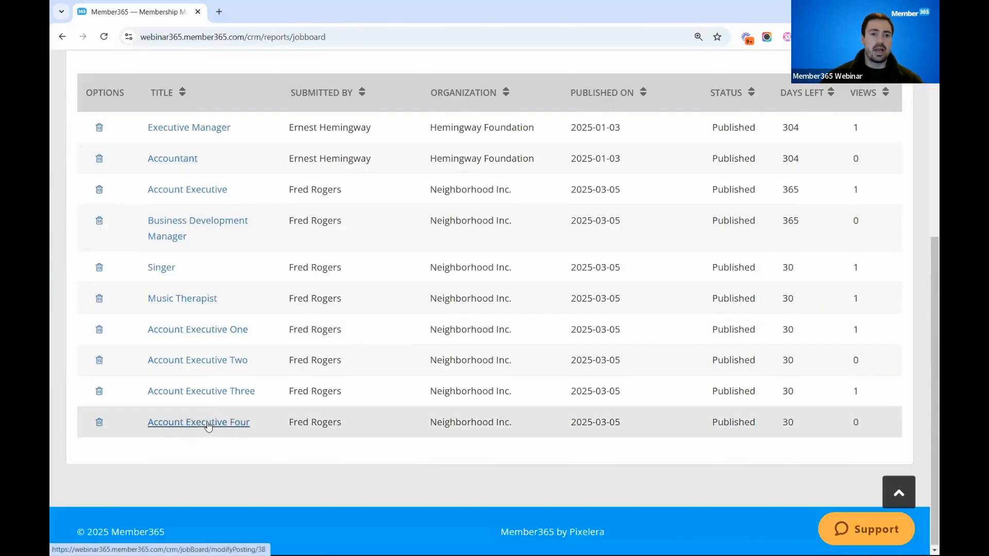
pyautogui.scroll(8, 208, 425)
pyautogui.click(303, 222)
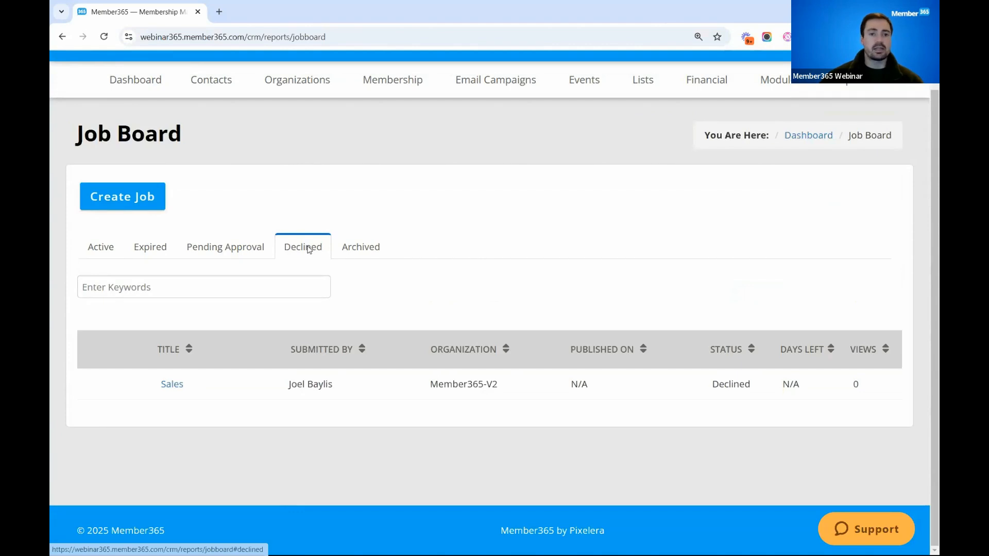
pyautogui.click(363, 249)
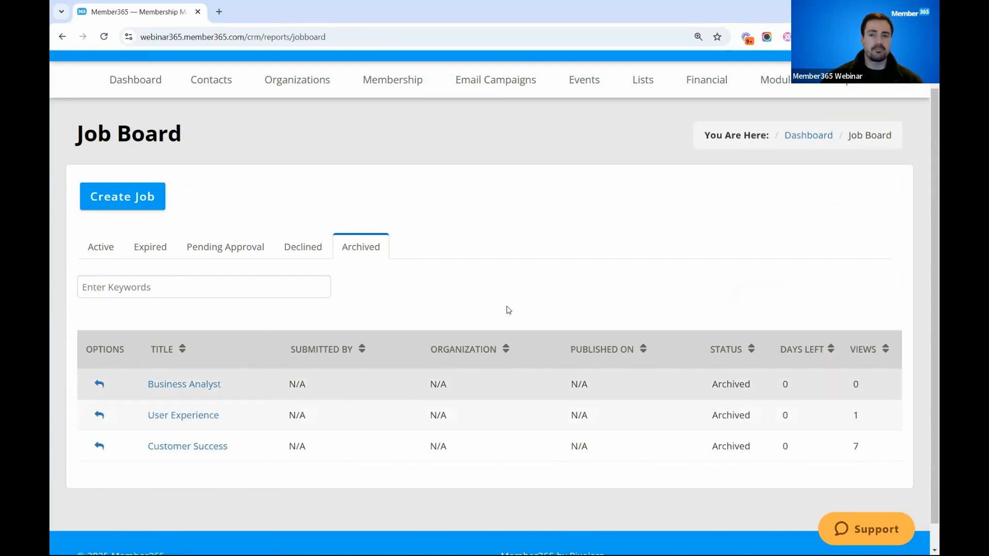
pyautogui.scroll(1, 509, 307)
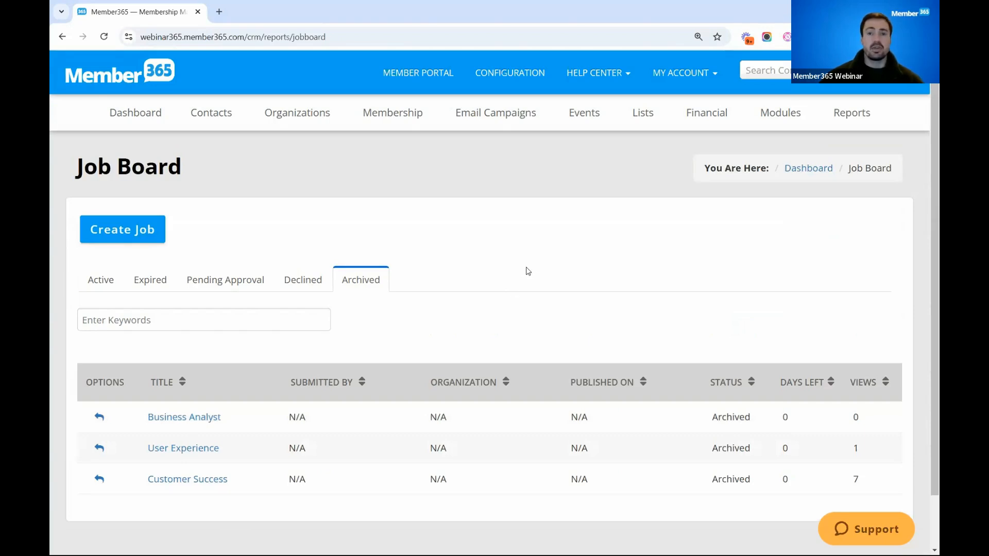
# - Open the invoice list and examine the paid Music Therapist invoice's line item, terms and audit log
pyautogui.click(707, 114)
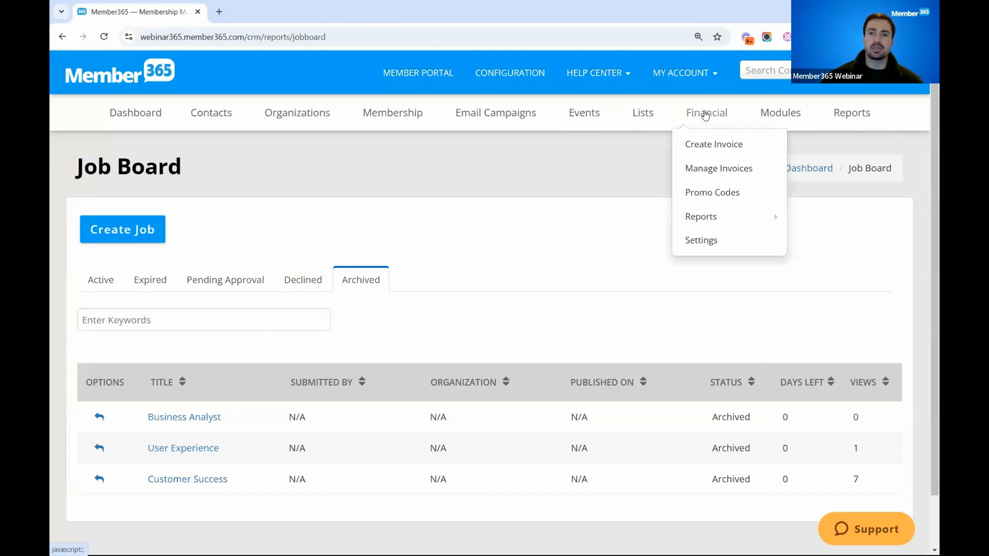
pyautogui.click(700, 169)
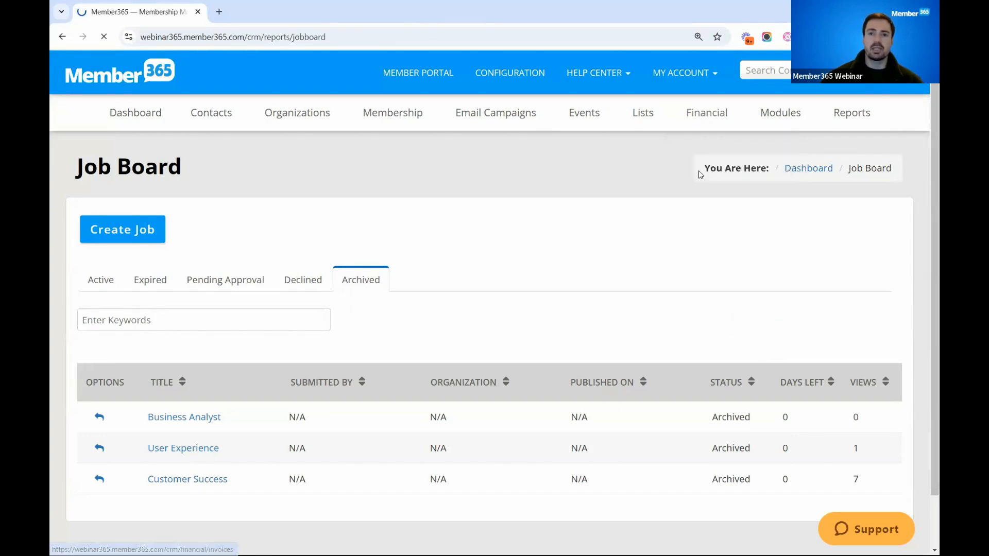
pyautogui.scroll(-3, 508, 381)
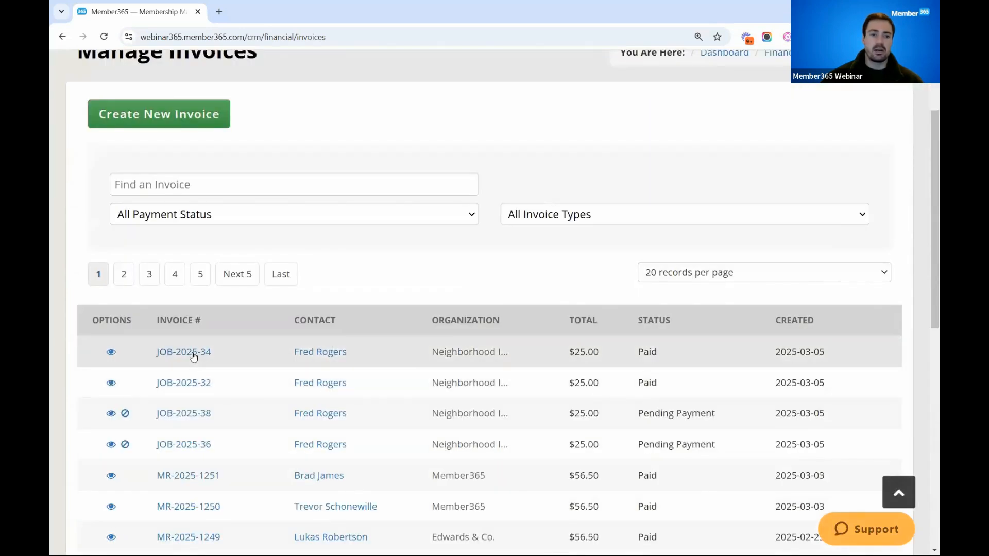
pyautogui.click(209, 359)
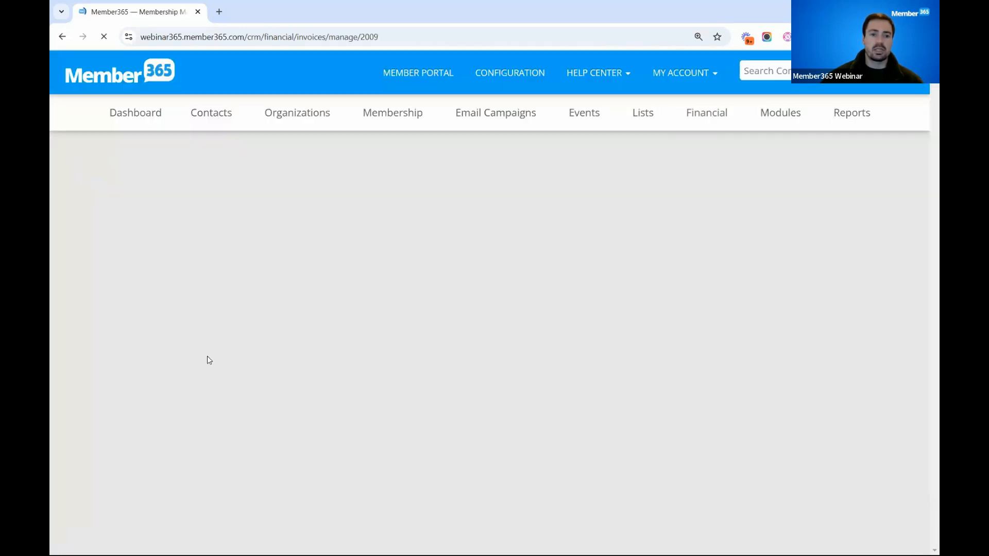
pyautogui.scroll(-2, 209, 363)
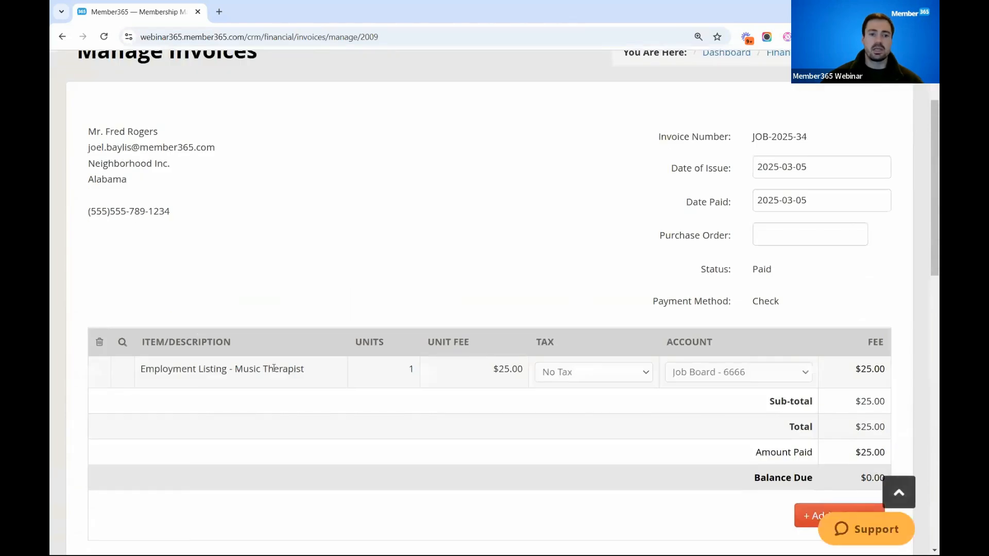
pyautogui.scroll(-1, 444, 336)
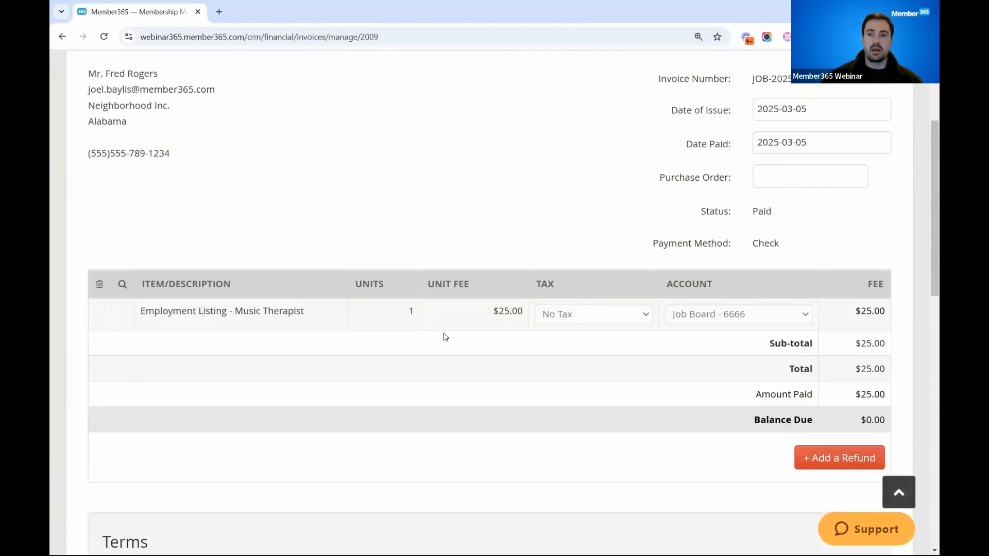
pyautogui.scroll(-10, 446, 337)
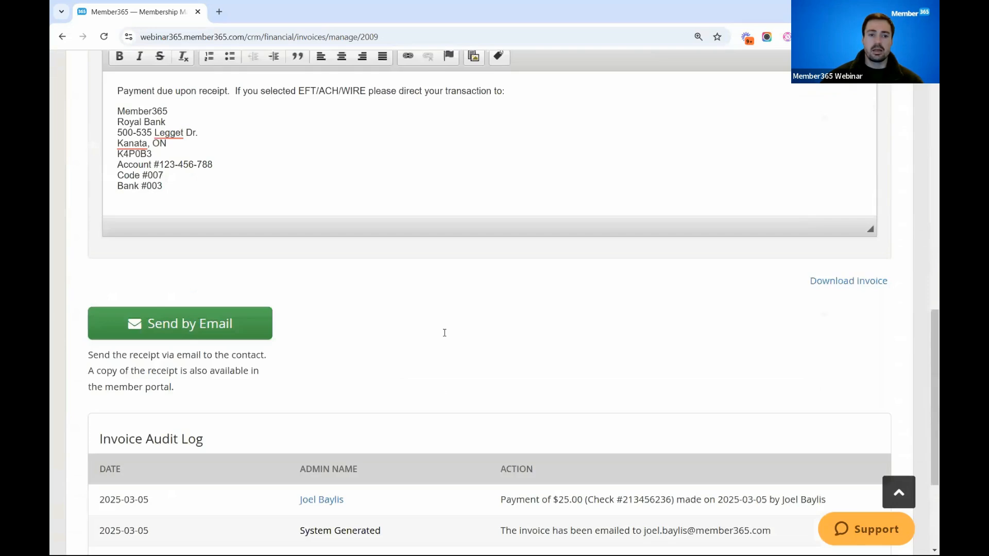
pyautogui.scroll(5, 177, 106)
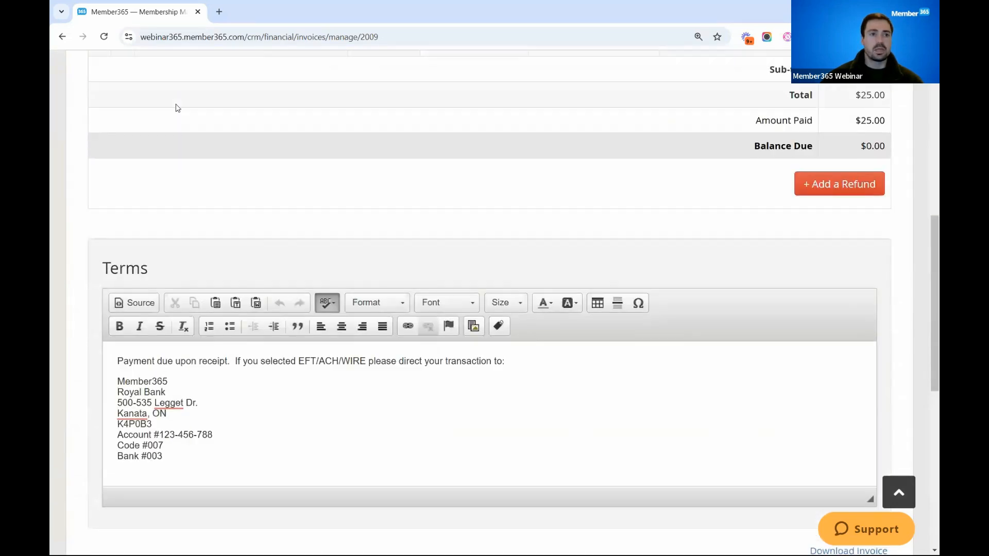
pyautogui.scroll(4, 177, 106)
# - Return to the invoice list and open the pending-payment invoice for Account Executive Four to check its item description
pyautogui.click(62, 37)
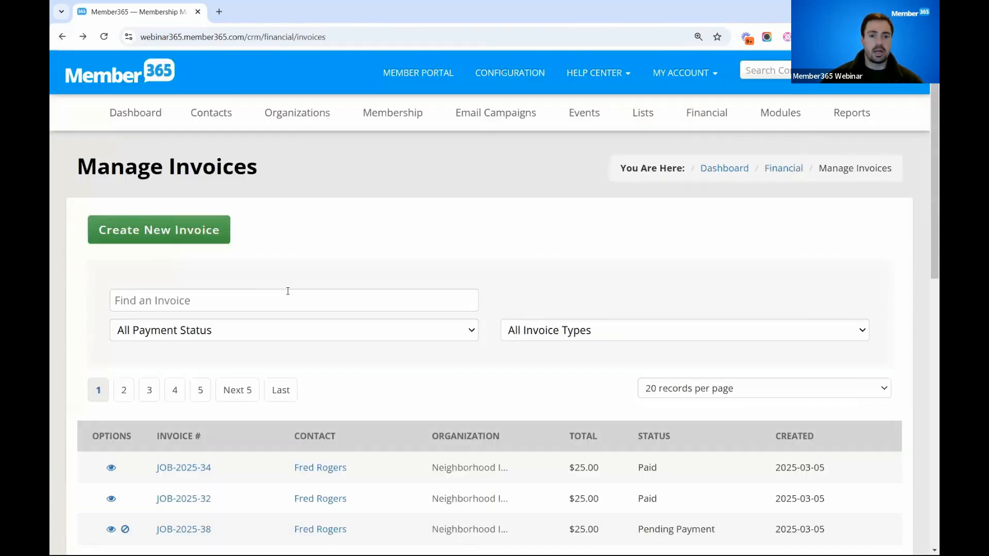
pyautogui.scroll(-1, 288, 291)
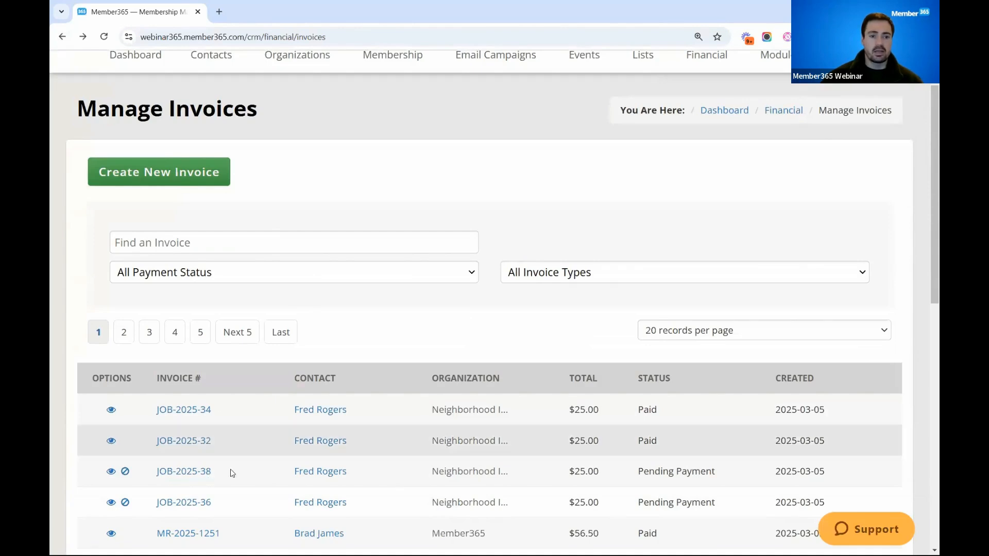
pyautogui.moveTo(642, 472); pyautogui.dragTo(715, 472)
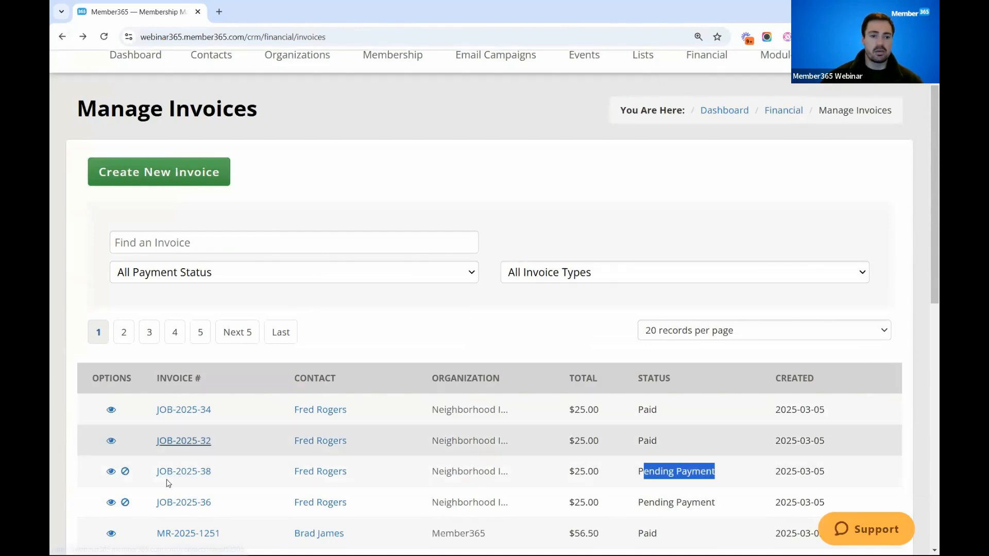
pyautogui.click(201, 471)
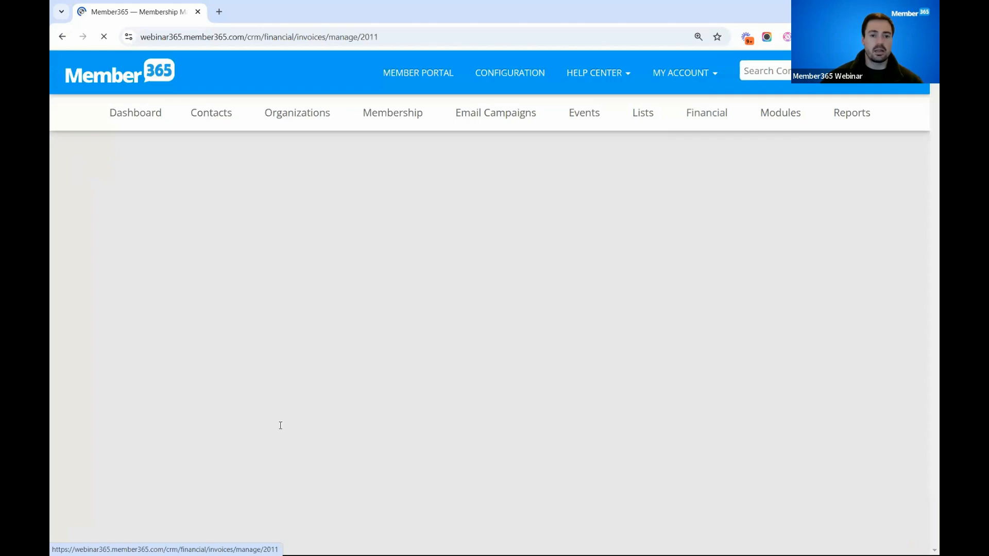
pyautogui.moveTo(235, 420); pyautogui.dragTo(338, 420)
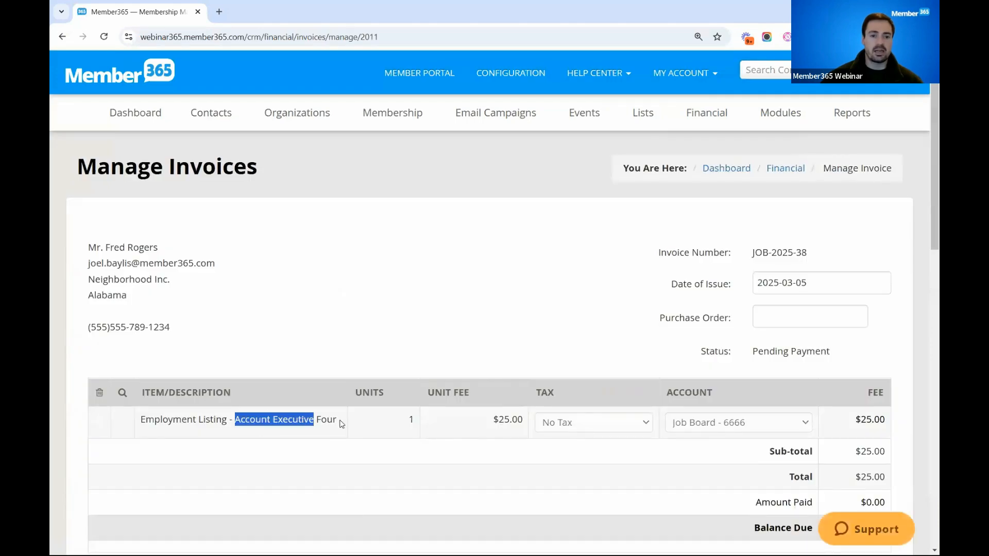
# - Process the Account Executive Four invoice as paid by check, number 2345236, and skip the email receipt
pyautogui.scroll(-5, 345, 433)
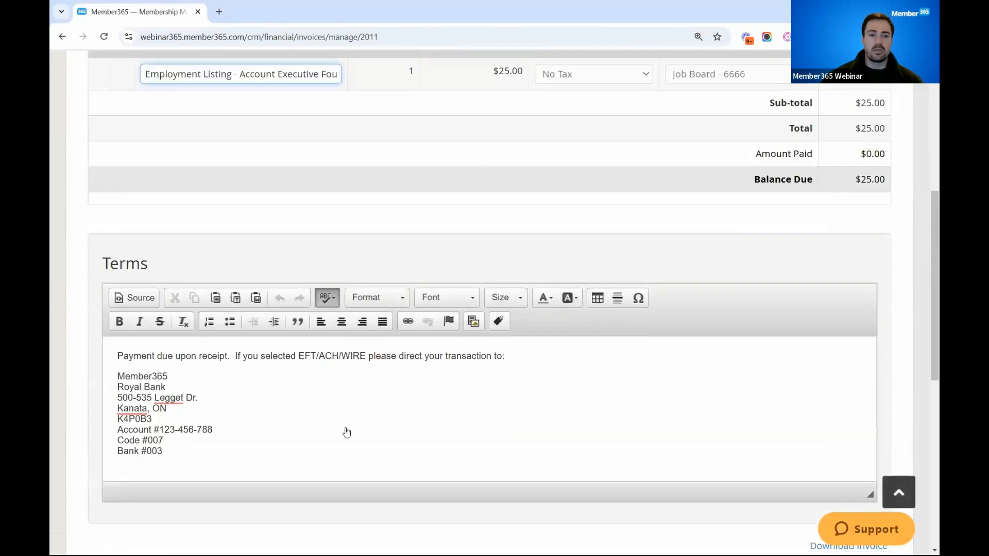
pyautogui.click(369, 414)
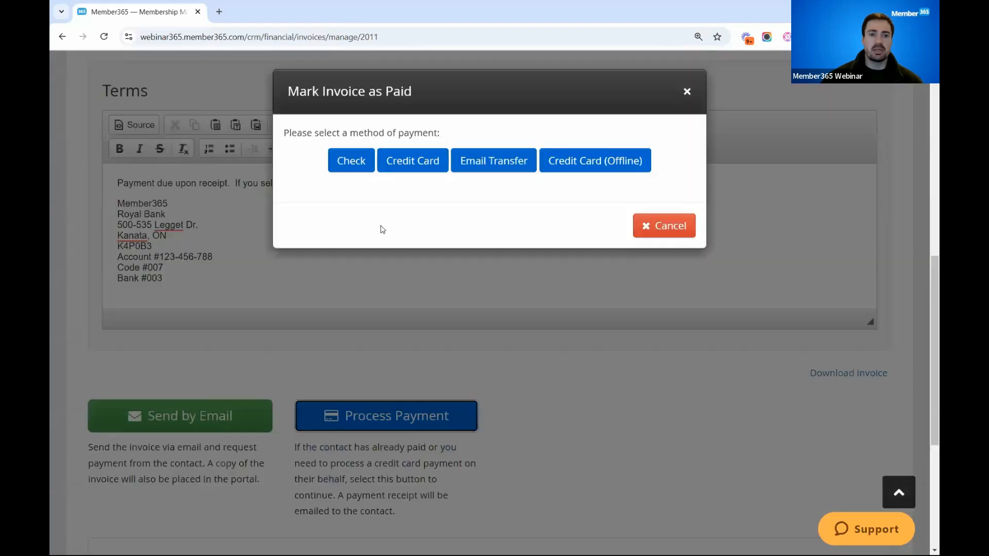
pyautogui.click(359, 168)
pyautogui.write('2345236')
pyautogui.click(328, 348)
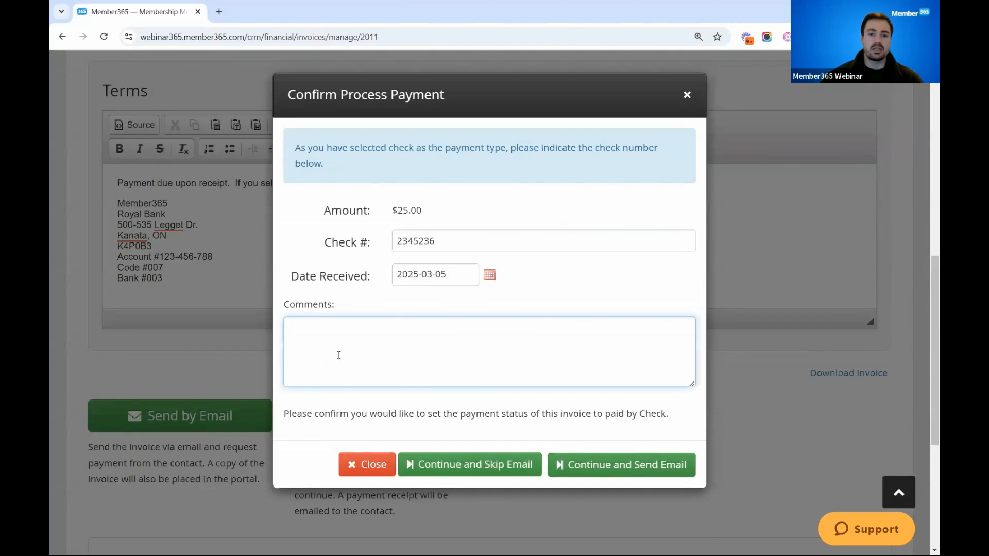
pyautogui.click(473, 465)
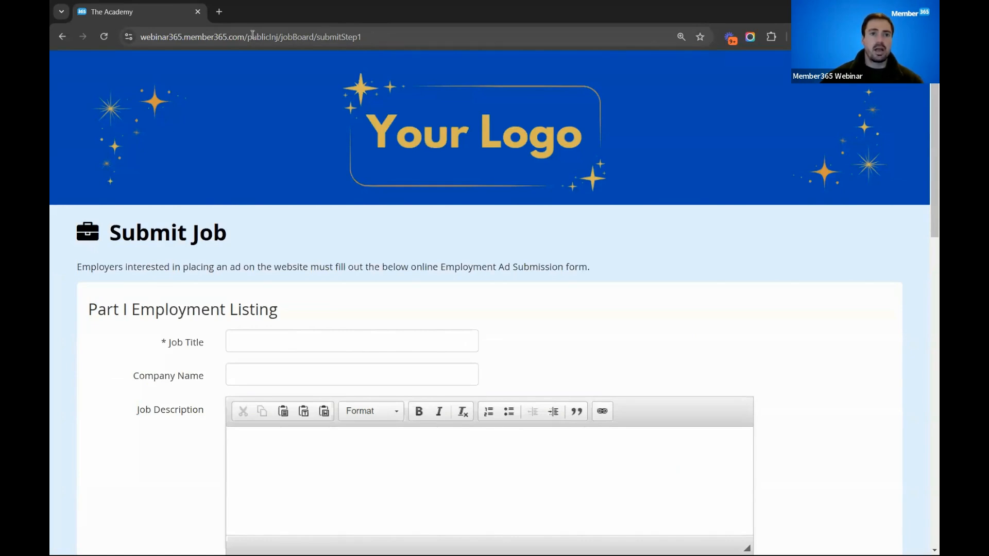
# - Examine the domain and the publicInj/jobBoard/submitStep1 path in the public Submit Job page's address
pyautogui.moveTo(245, 36); pyautogui.dragTo(140, 37)
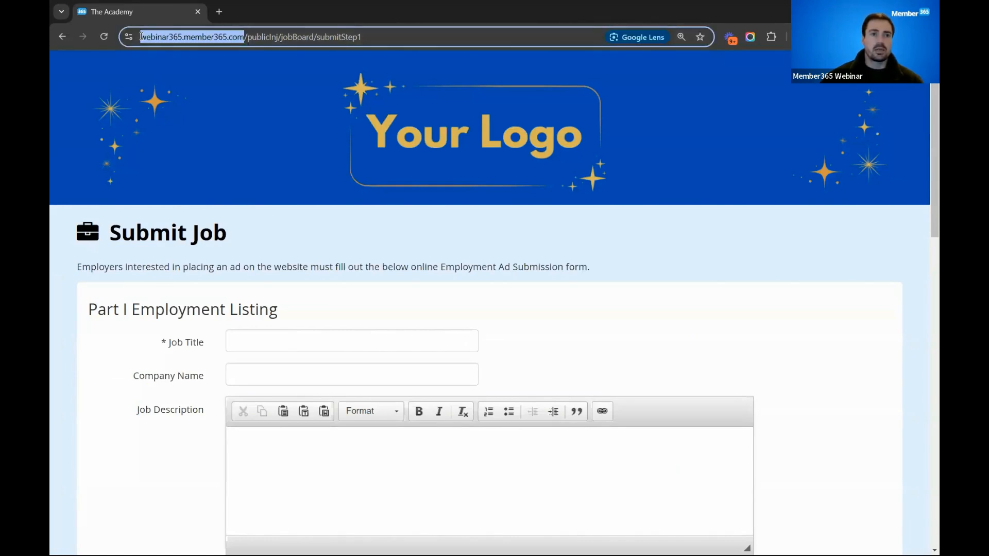
pyautogui.click(274, 38)
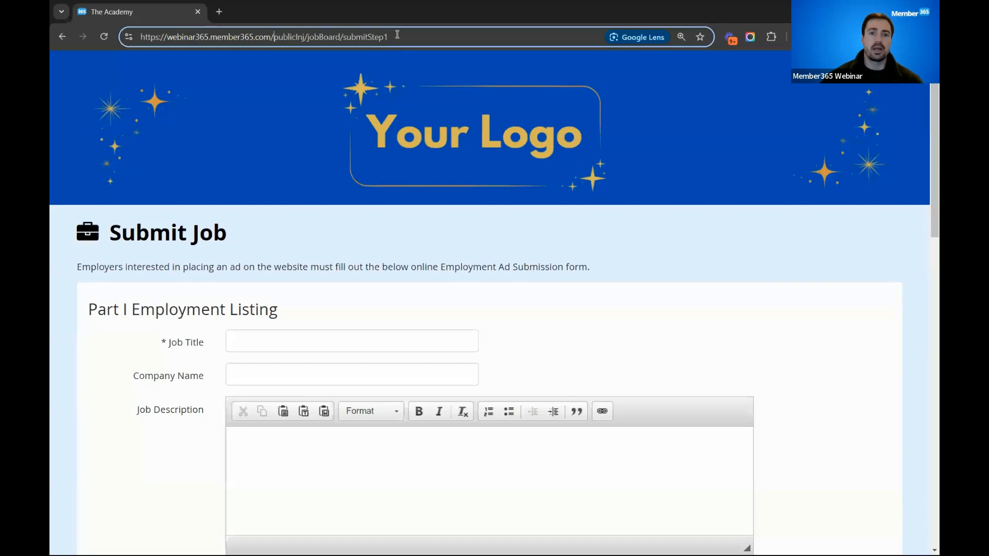
pyautogui.moveTo(392, 36); pyautogui.dragTo(274, 36)
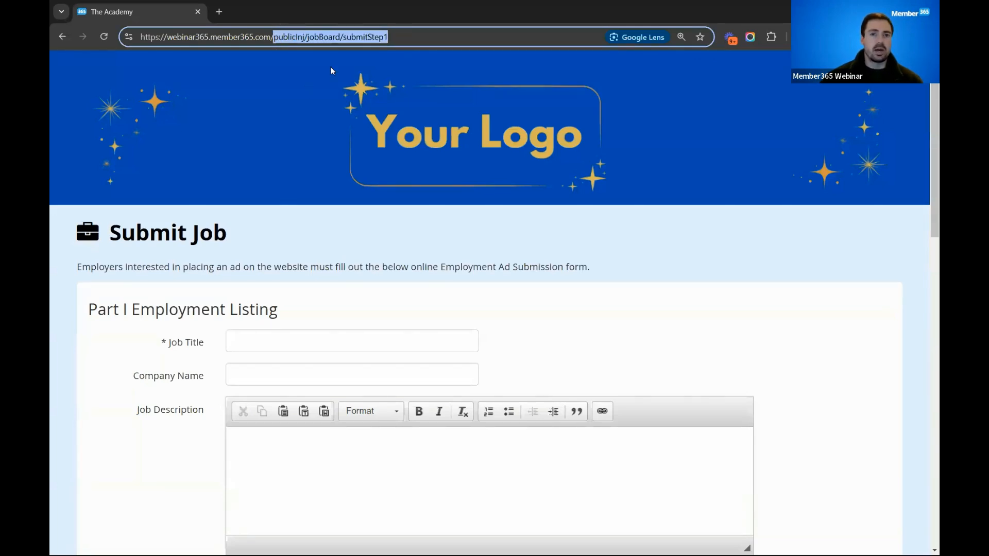
# - Review the public Submit Job form's employment listing, applications and billing information sections
pyautogui.scroll(-2, 273, 86)
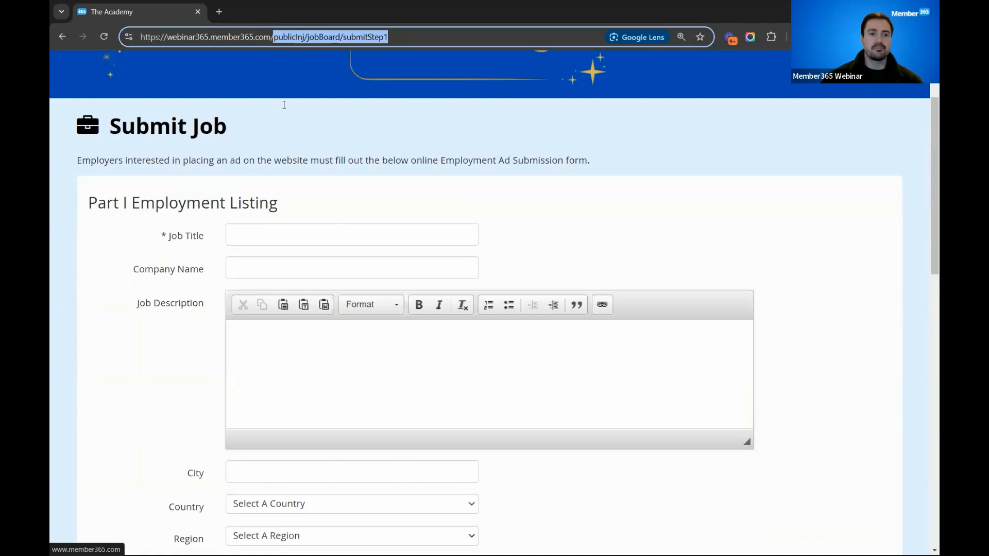
pyautogui.click(257, 224)
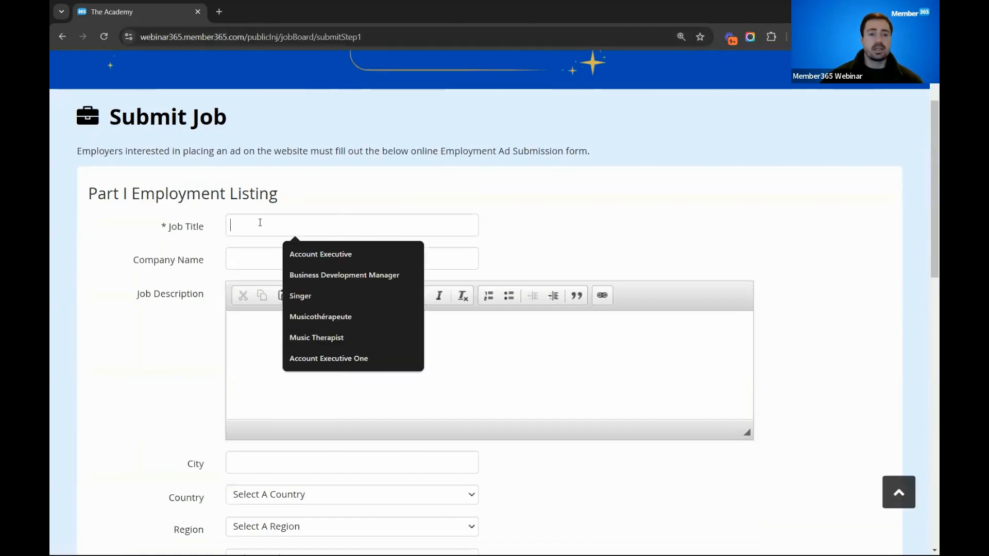
pyautogui.click(254, 249)
pyautogui.scroll(-1, 253, 248)
pyautogui.scroll(-7, 254, 248)
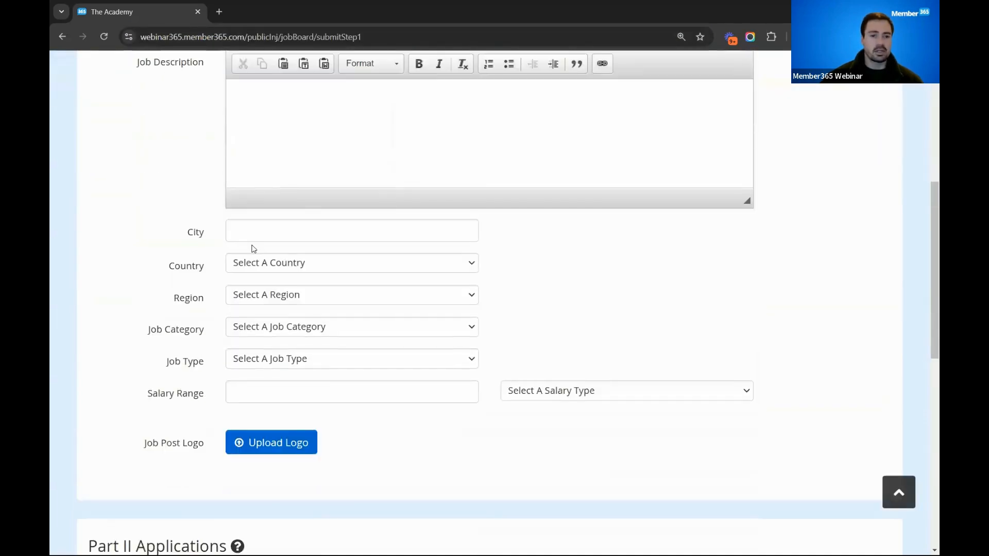
pyautogui.scroll(-6, 252, 247)
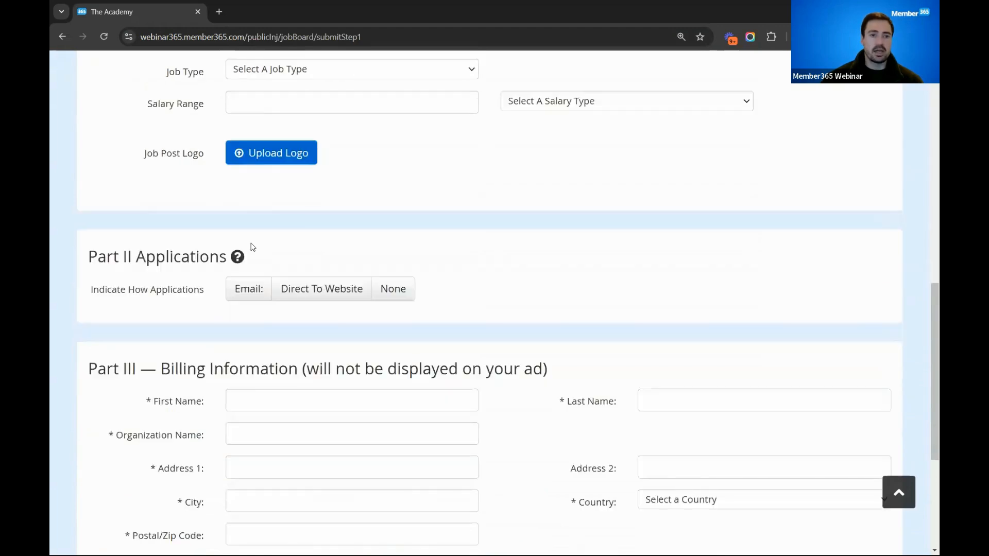
pyautogui.moveTo(88, 137); pyautogui.dragTo(297, 140)
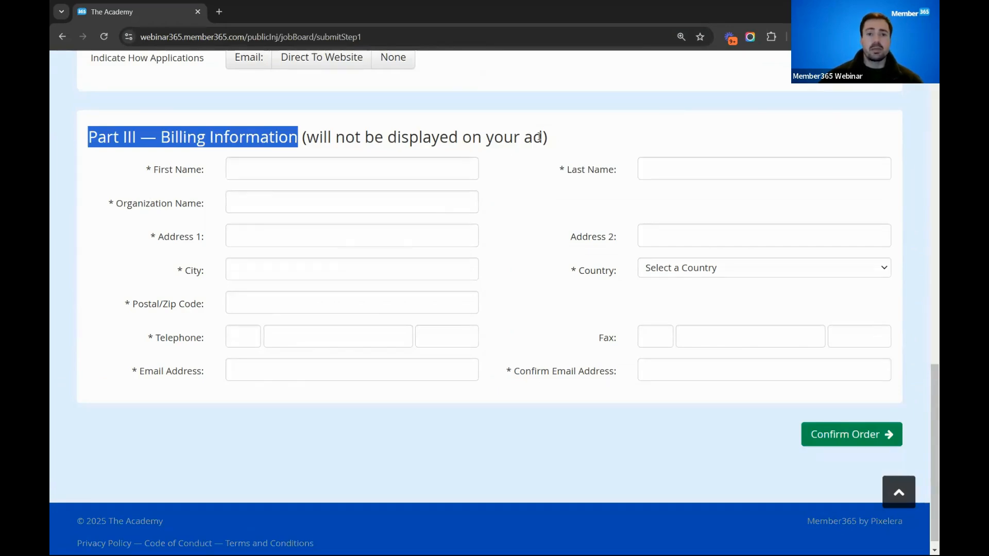
pyautogui.moveTo(543, 135); pyautogui.dragTo(308, 137)
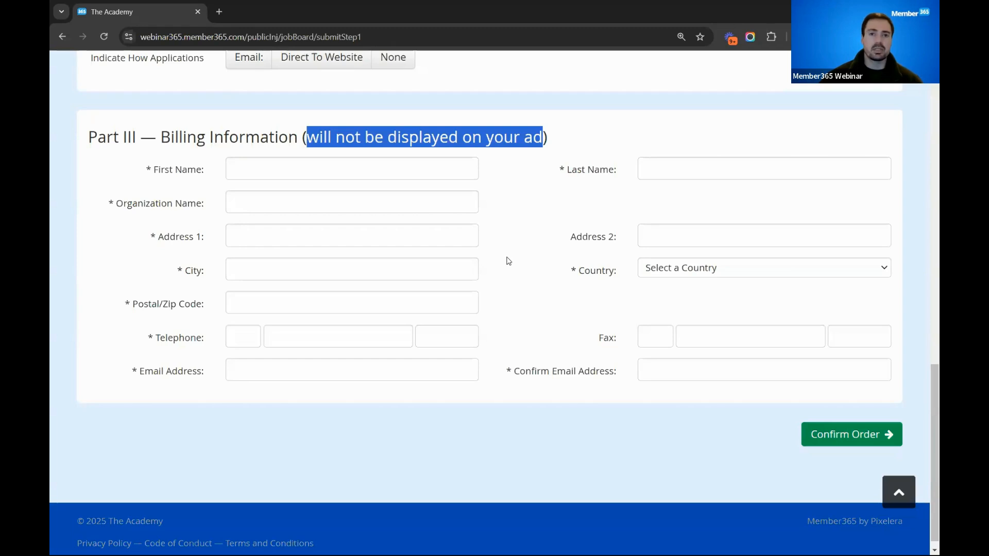
pyautogui.scroll(10, 508, 261)
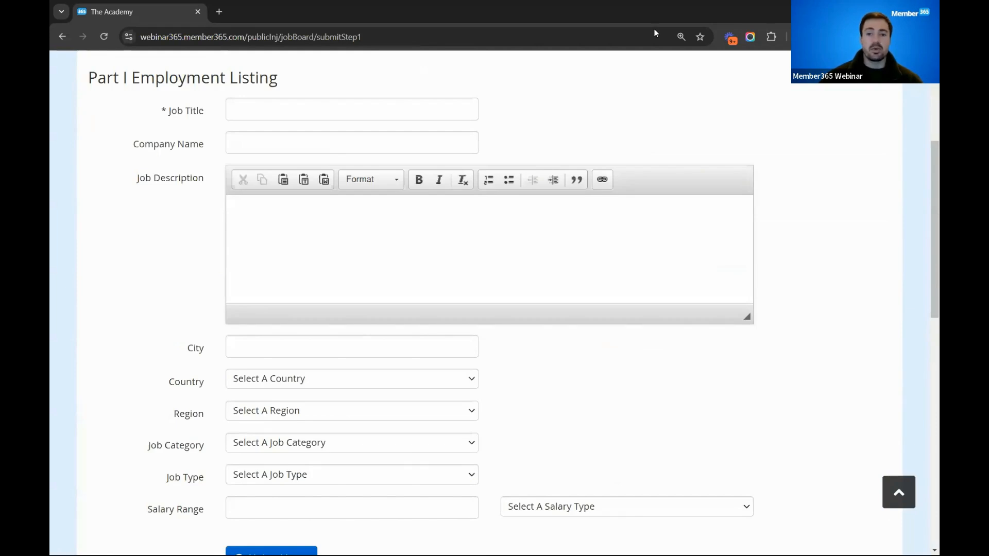
# - Switch to the full-screen presentation and advance from the Agenda slide
pyautogui.hotkey('alt', 'Tab')
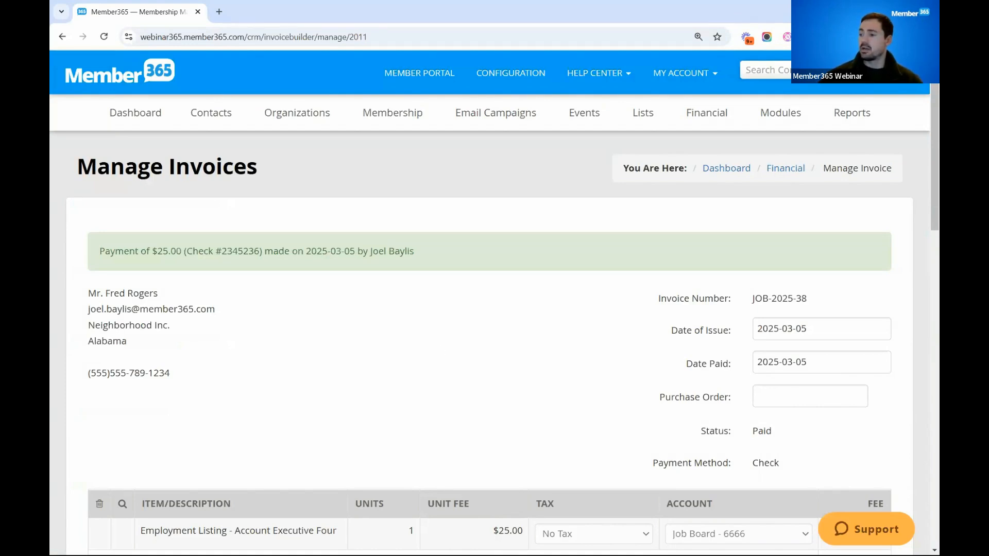
pyautogui.hotkey('alt', 'Tab')
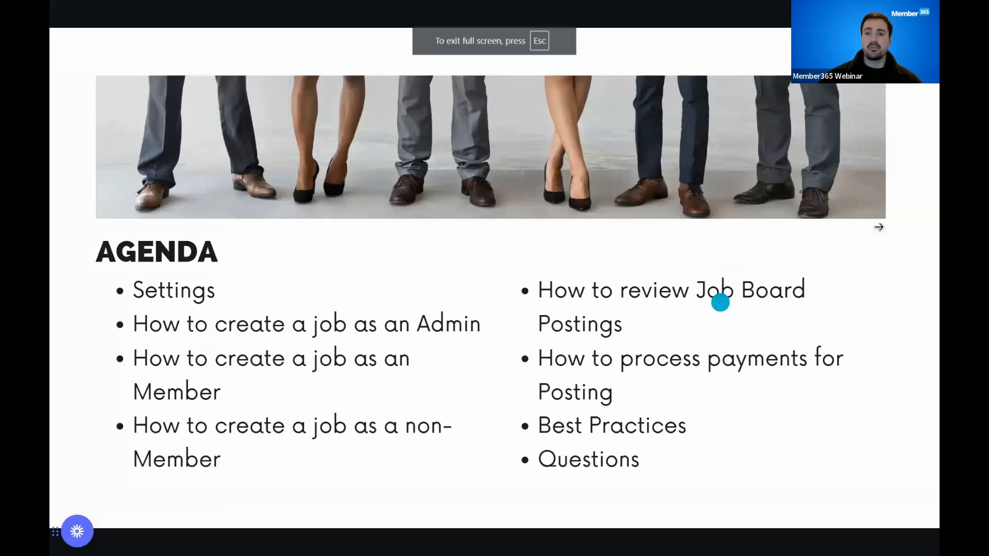
pyautogui.click(894, 223)
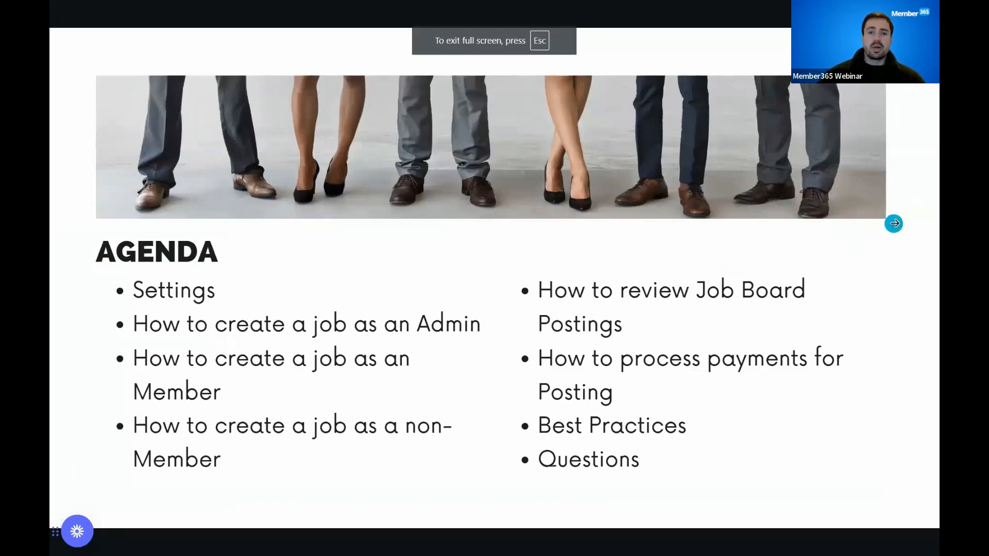